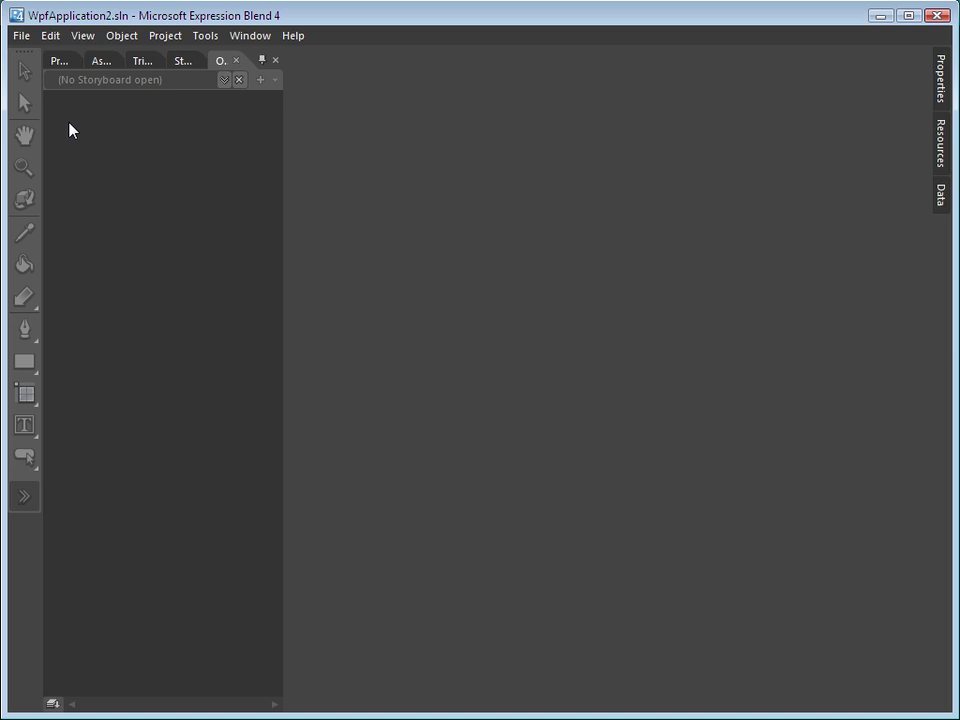
Create a WPF Application project named "novo projeto 05" in Visual C#, version 4.0
click(22, 37)
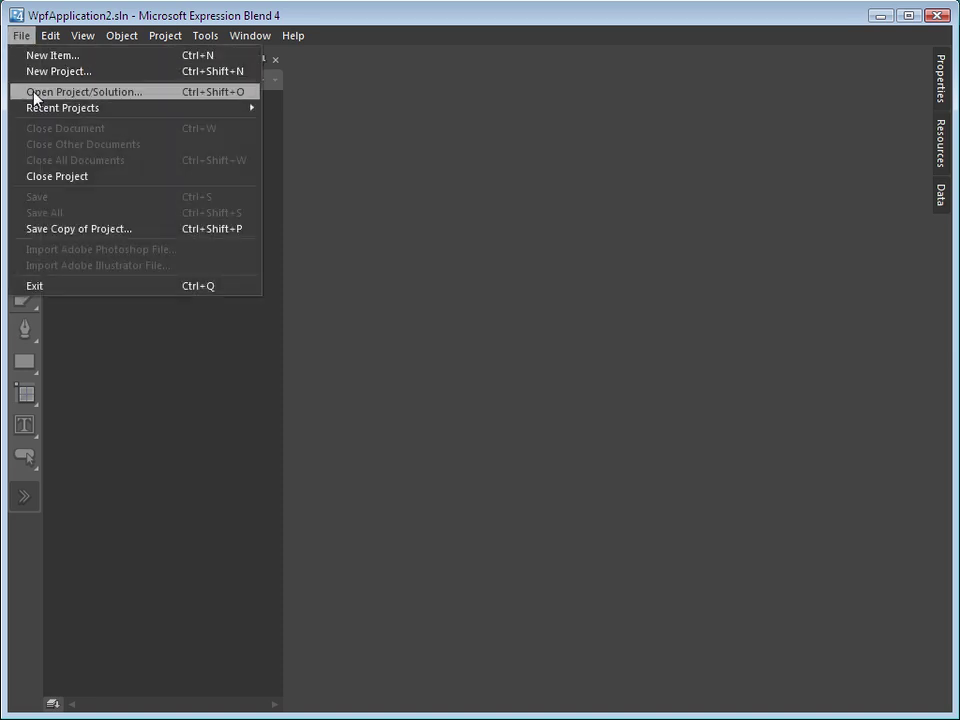
click(30, 91)
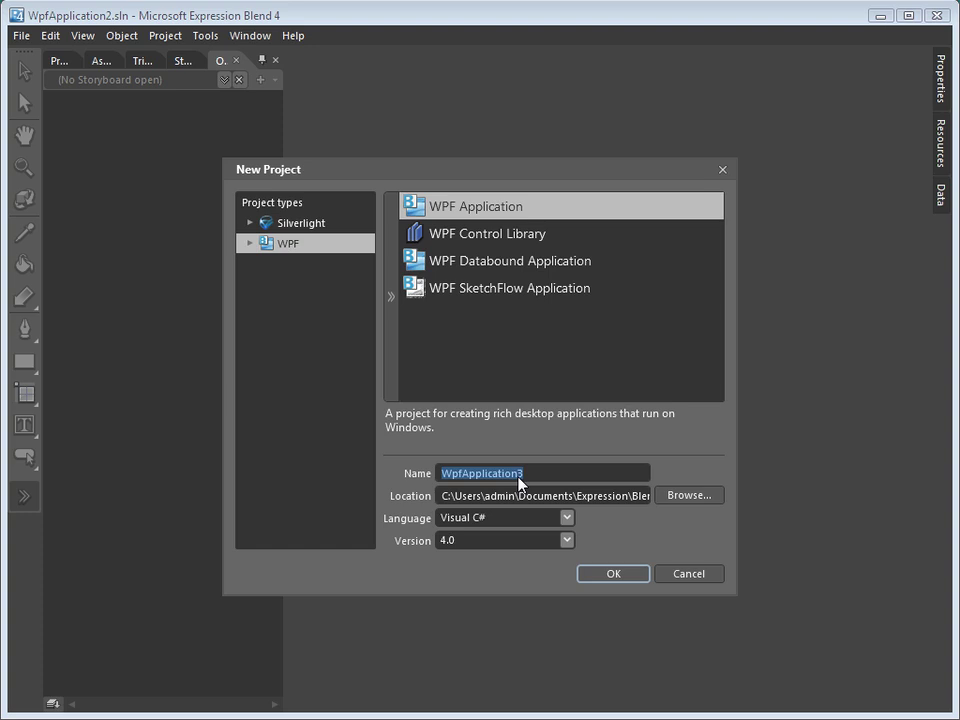
text(novo projeto 05)
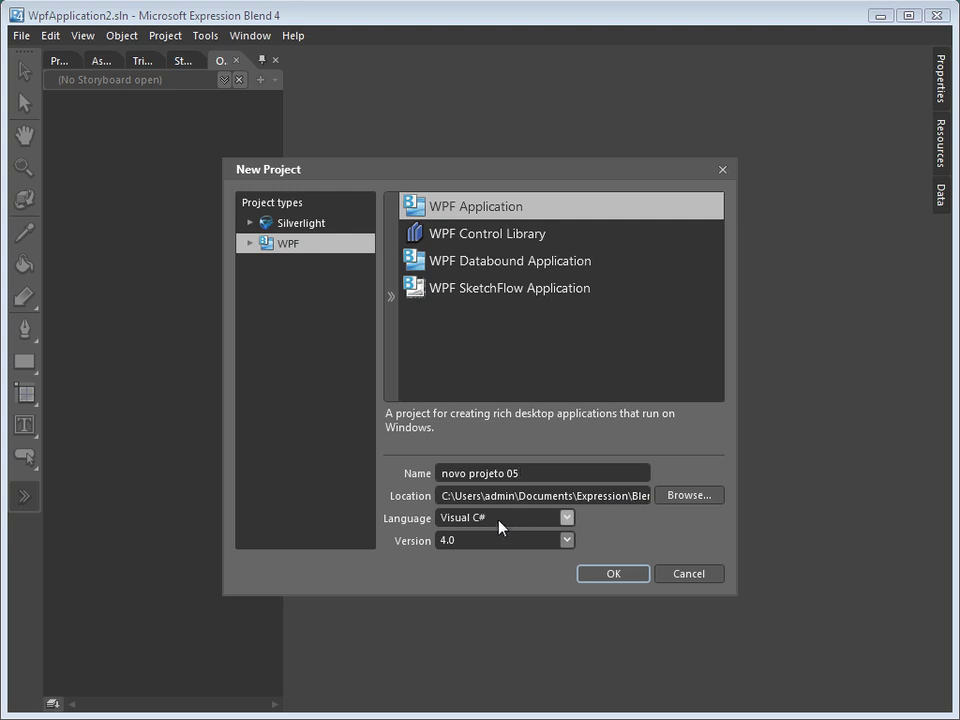
click(609, 574)
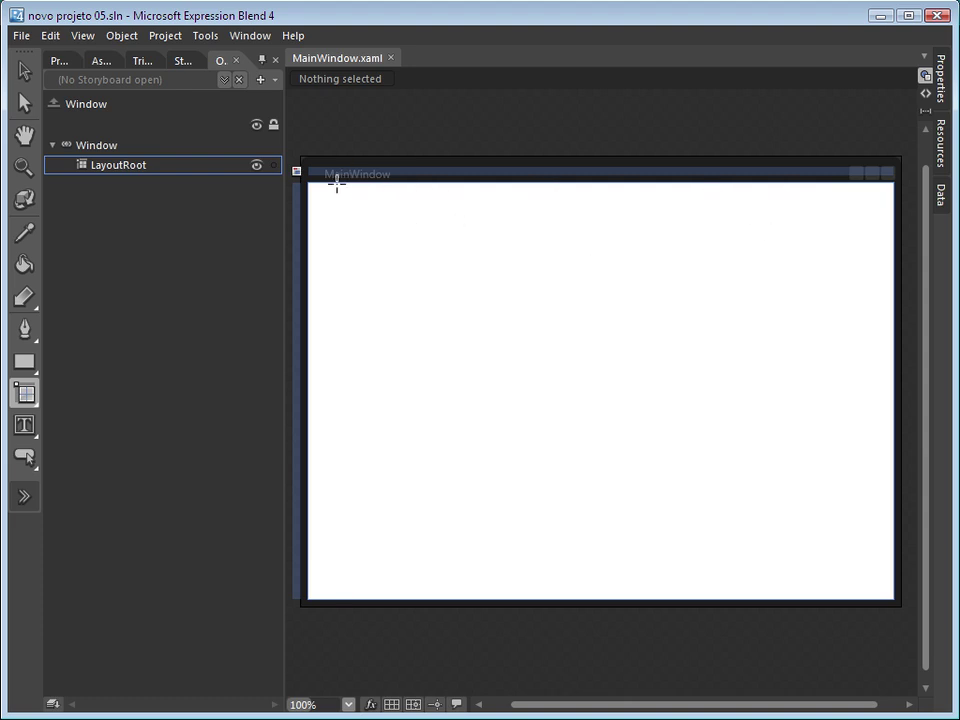
Insert a UniformGrid layout container into LayoutRoot at its default size
right_click(31, 396)
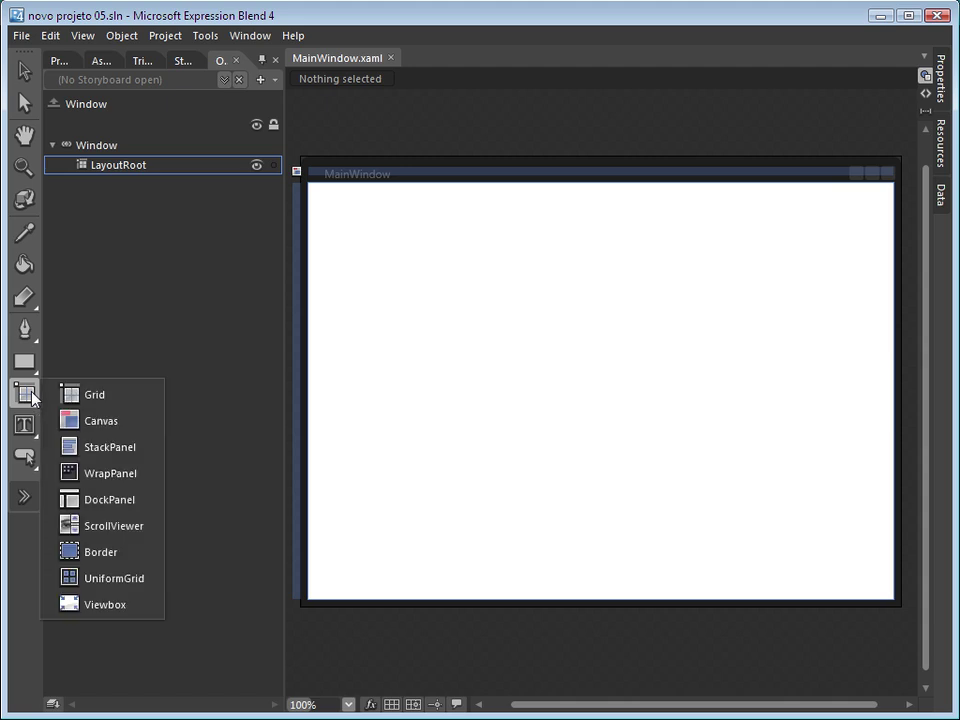
click(127, 583)
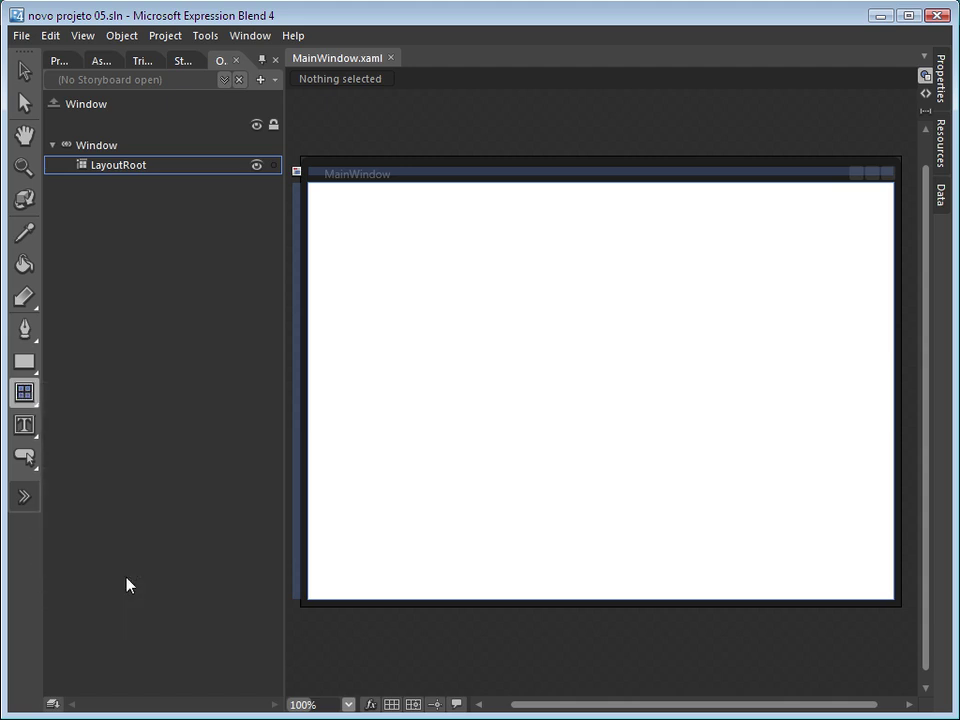
double_click(23, 393)
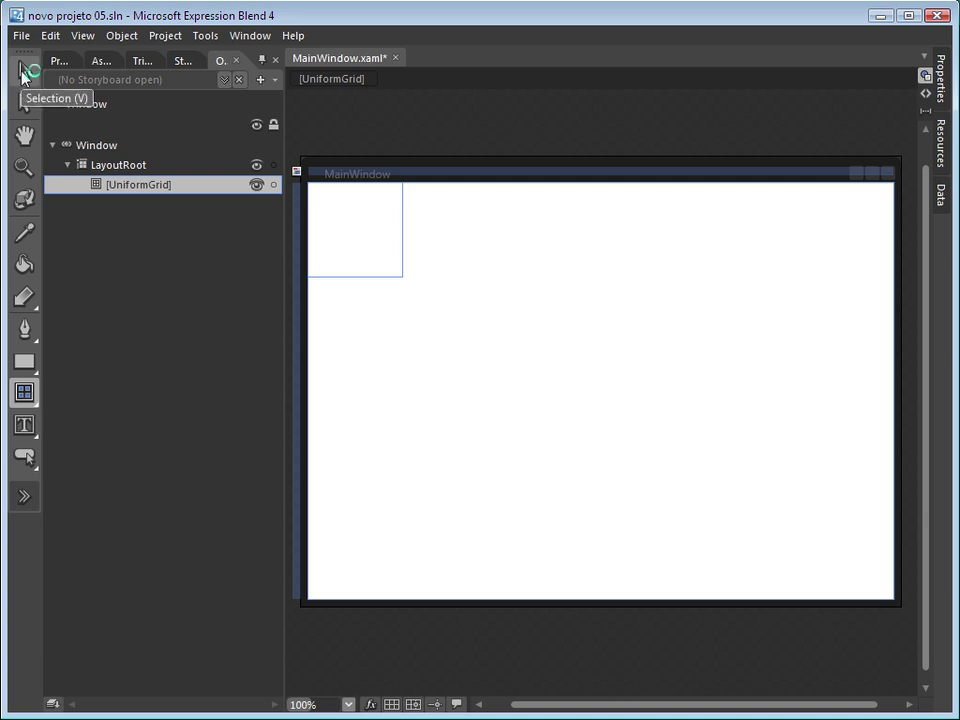
Enlarge the UniformGrid so it fills the whole MainWindow area
click(22, 74)
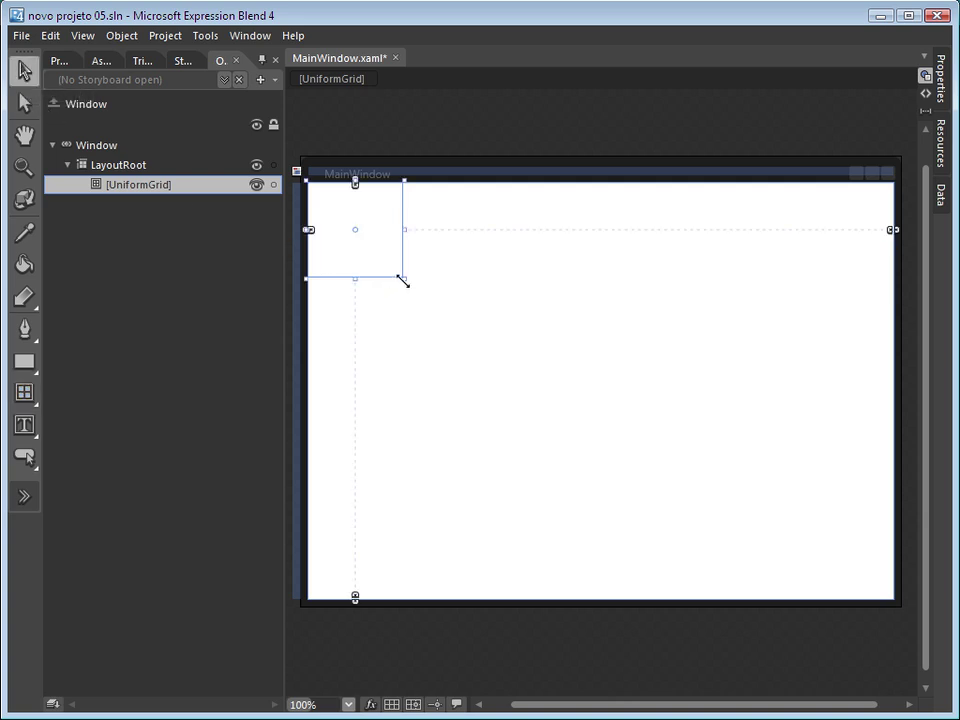
drag(402, 280, 945, 604)
mouse_move(508, 600)
mouse_down()
mouse_move(501, 591)
mouse_move(511, 601)
mouse_up()
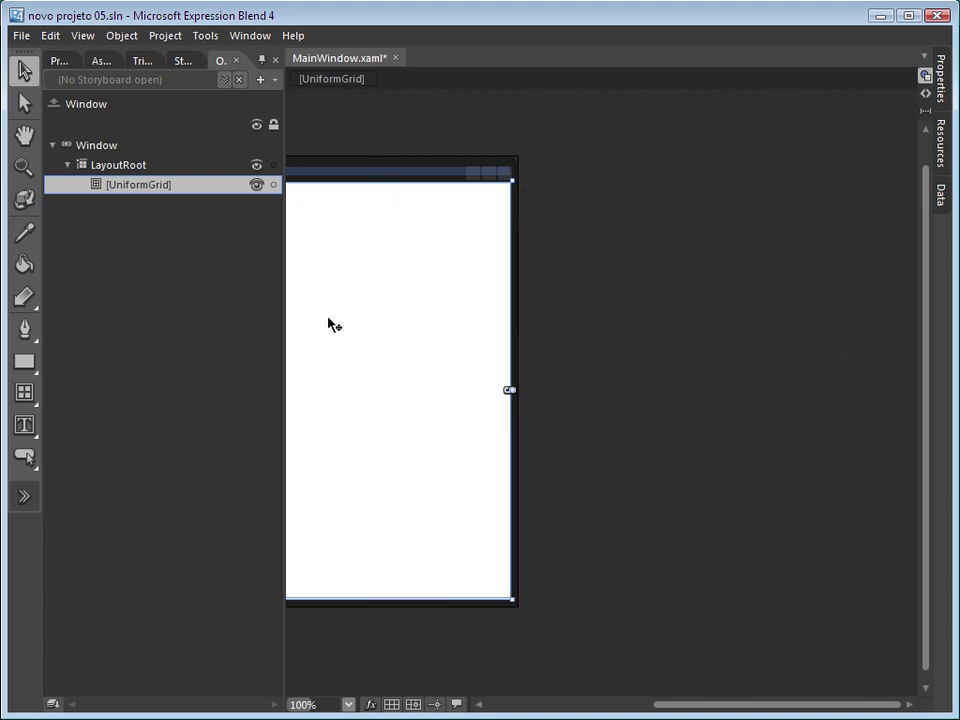
double_click(24, 134)
drag(800, 400, 801, 397)
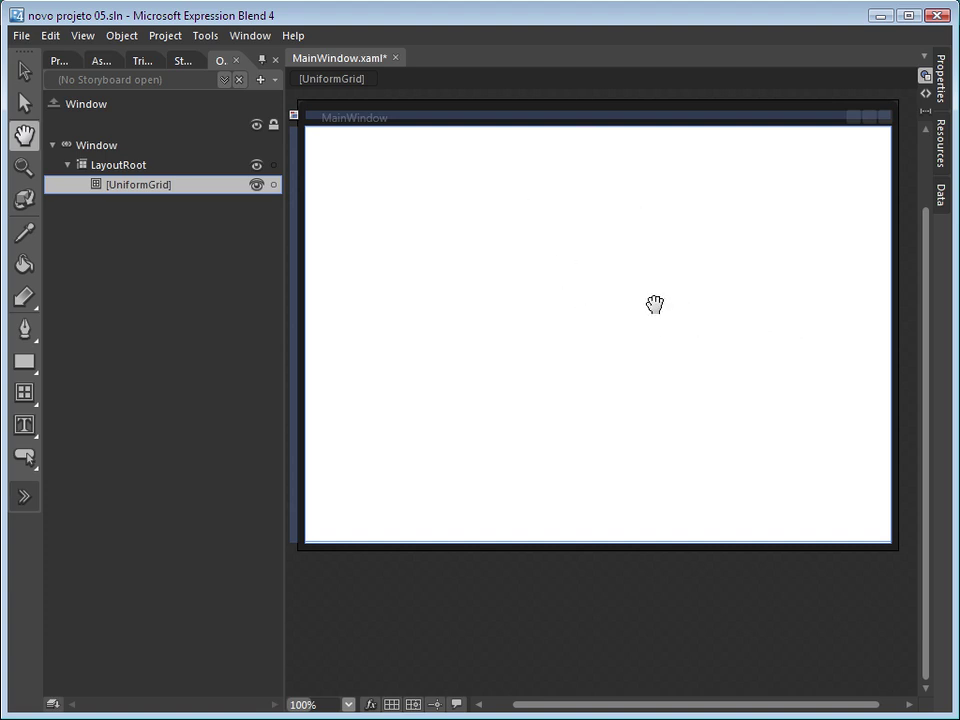
click(22, 71)
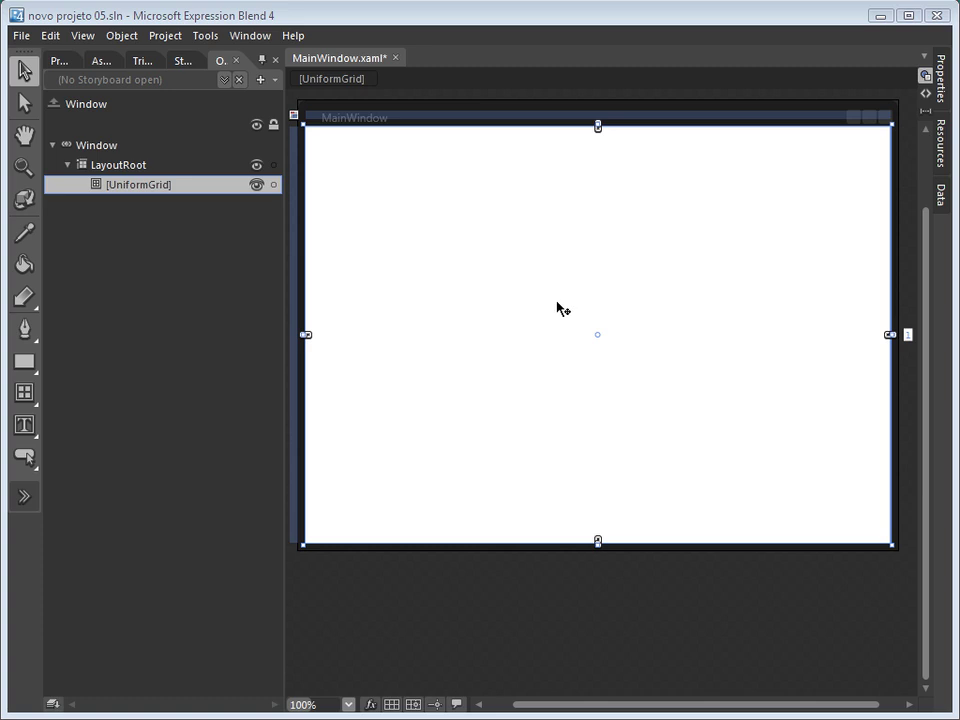
Add the existing images objetos_1.png to objetos_7.png to the project from the "_videos de blend" folder on the shared servidor location
click(58, 61)
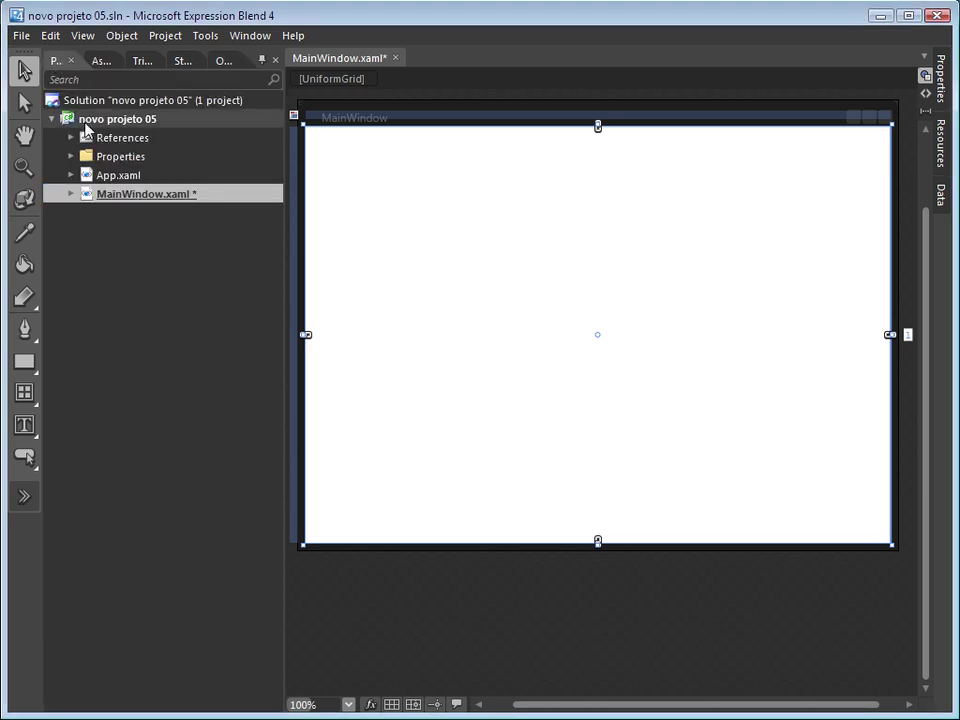
right_click(66, 121)
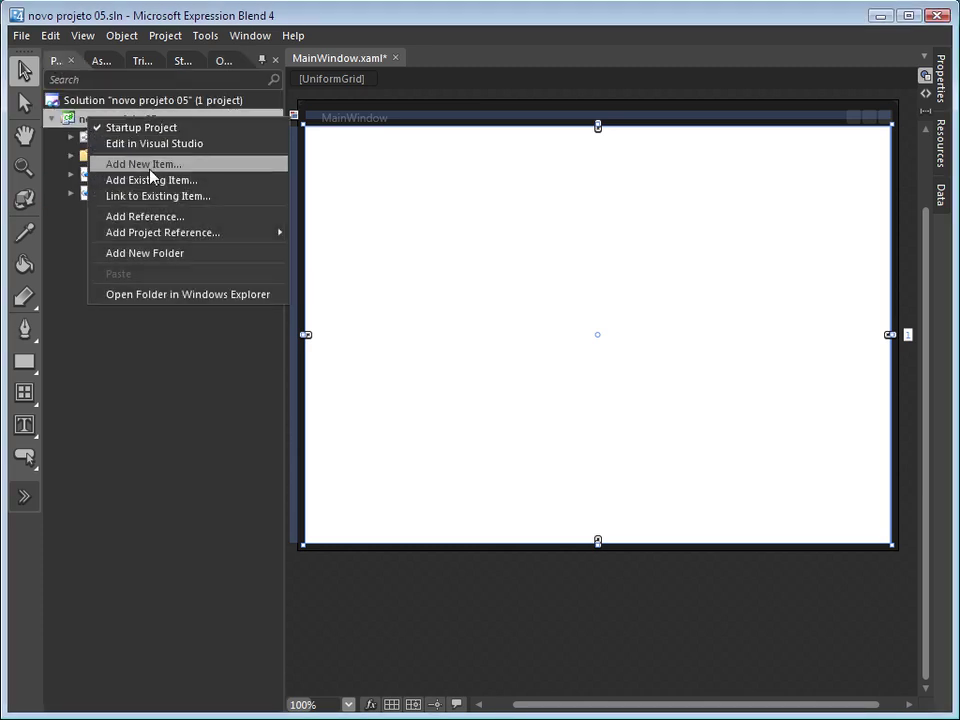
click(154, 180)
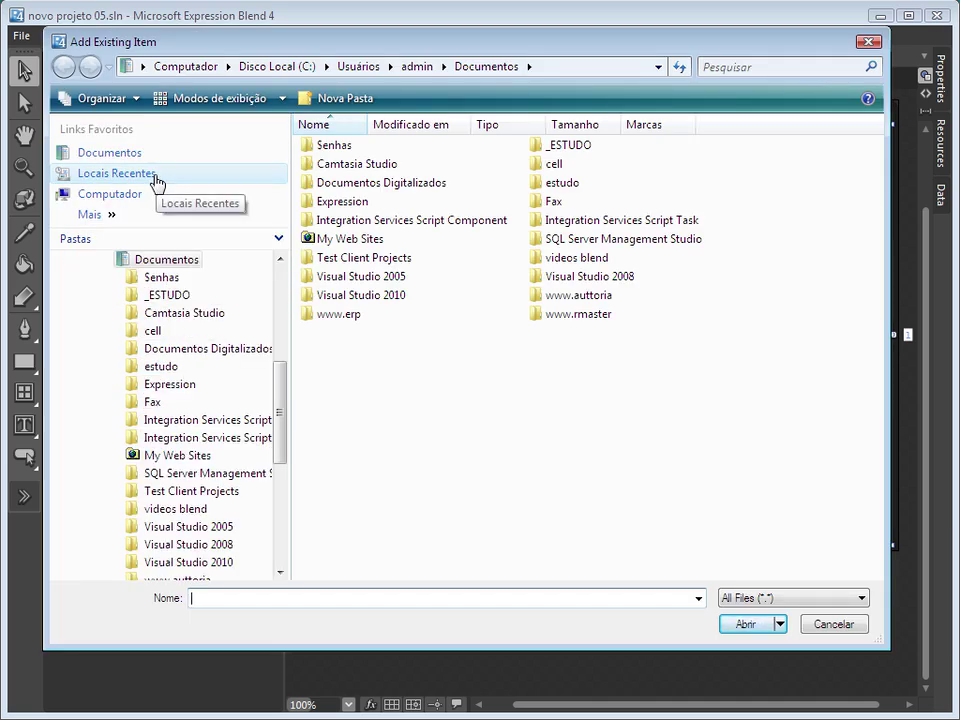
click(109, 259)
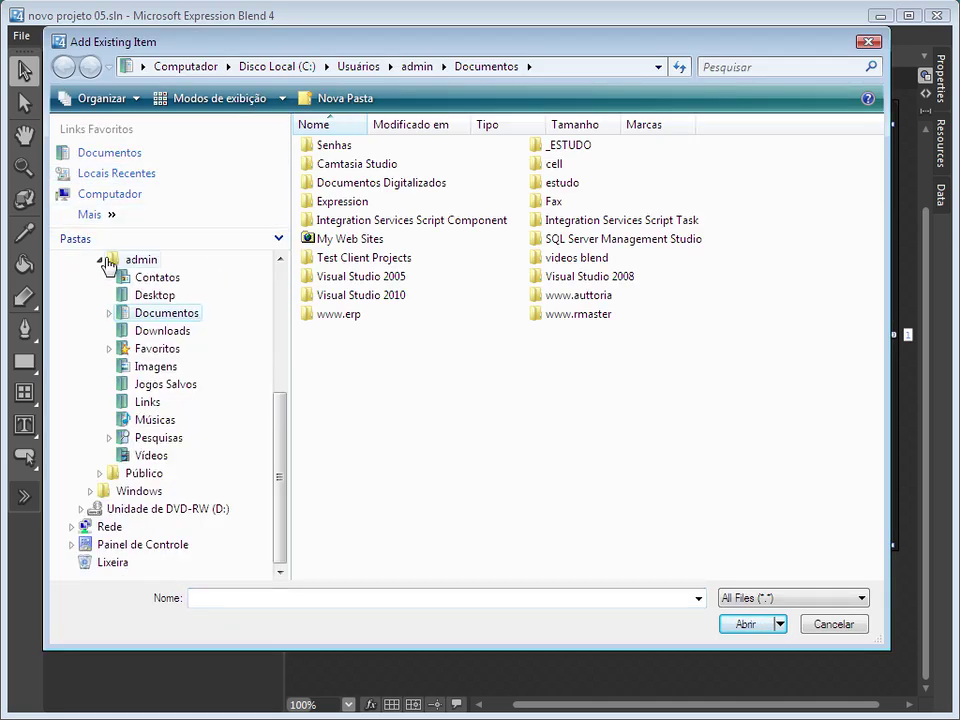
click(115, 534)
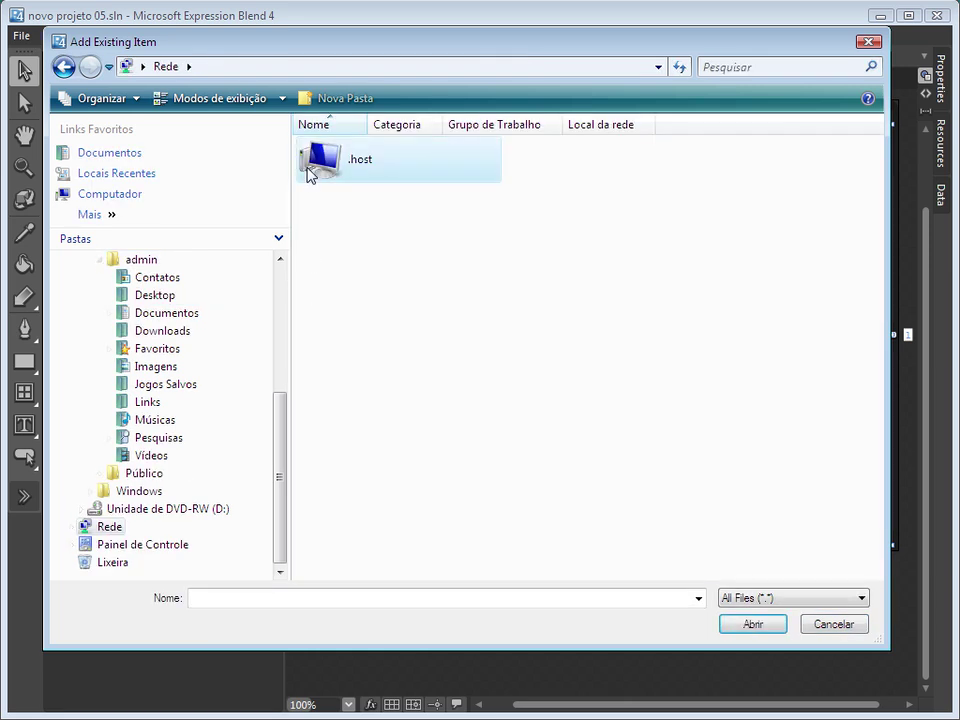
double_click(311, 170)
double_click(308, 170)
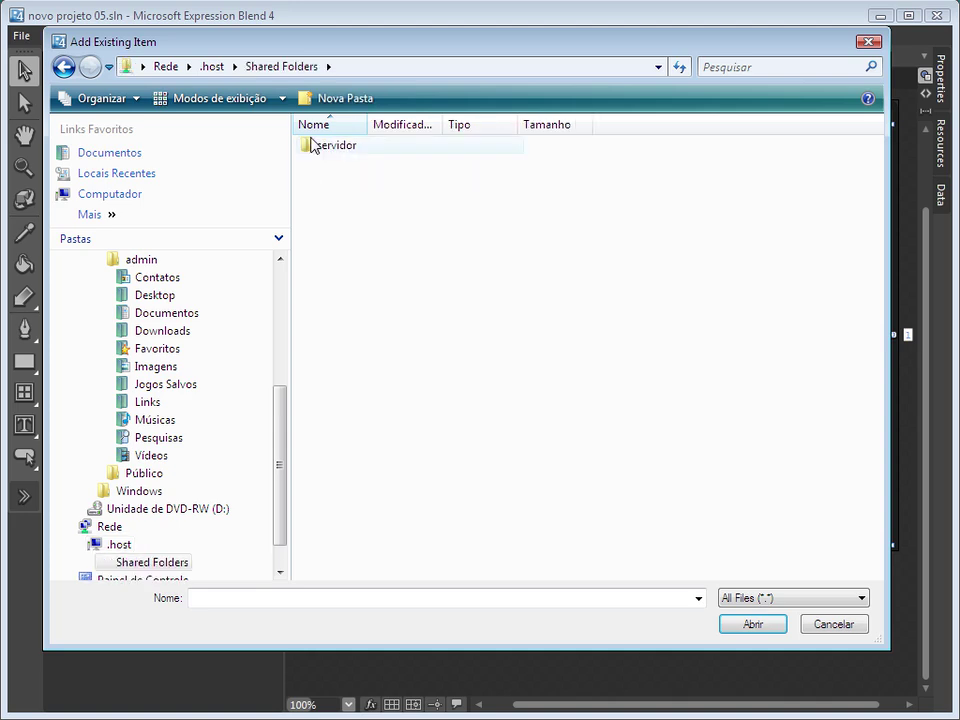
double_click(311, 146)
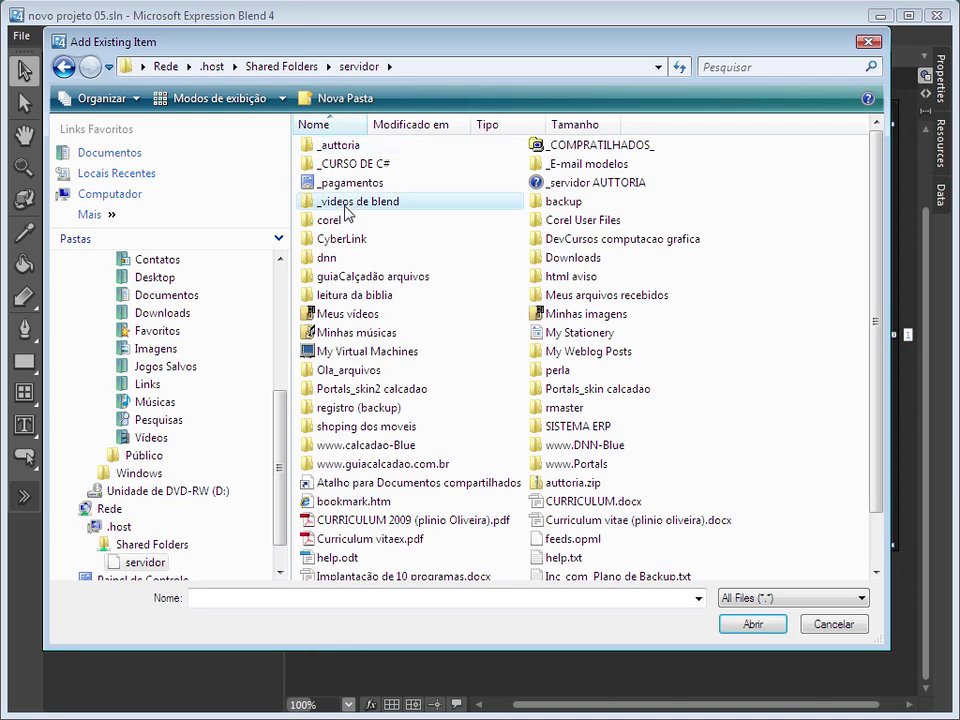
double_click(347, 211)
double_click(343, 189)
drag(667, 272, 328, 144)
click(740, 624)
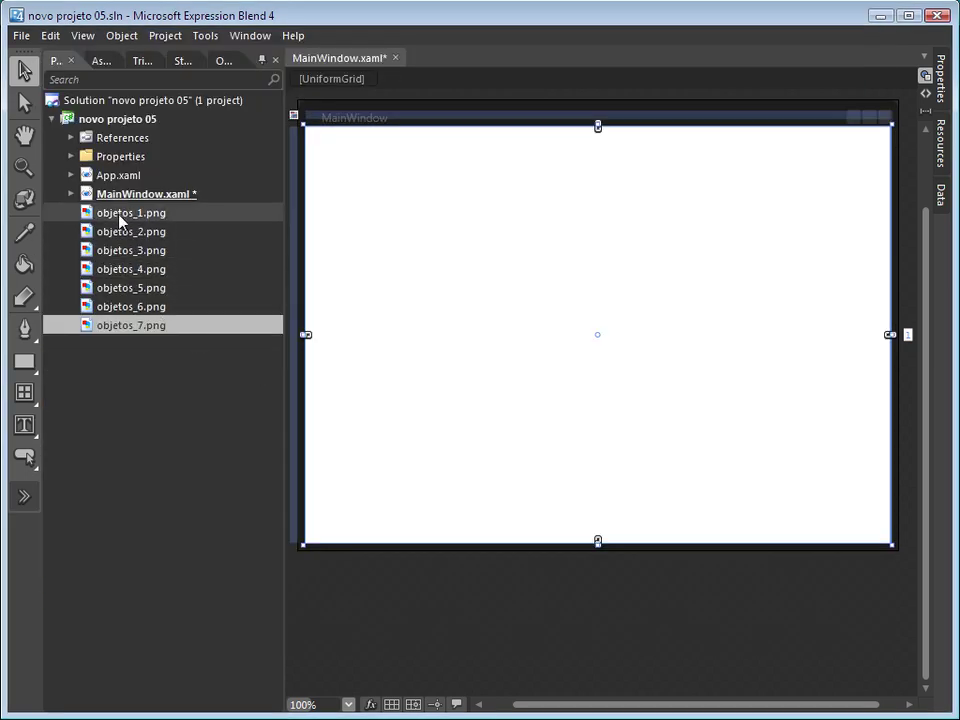
Place all seven objetos images together on the artboard just below the MainWindow
drag(122, 216, 128, 310)
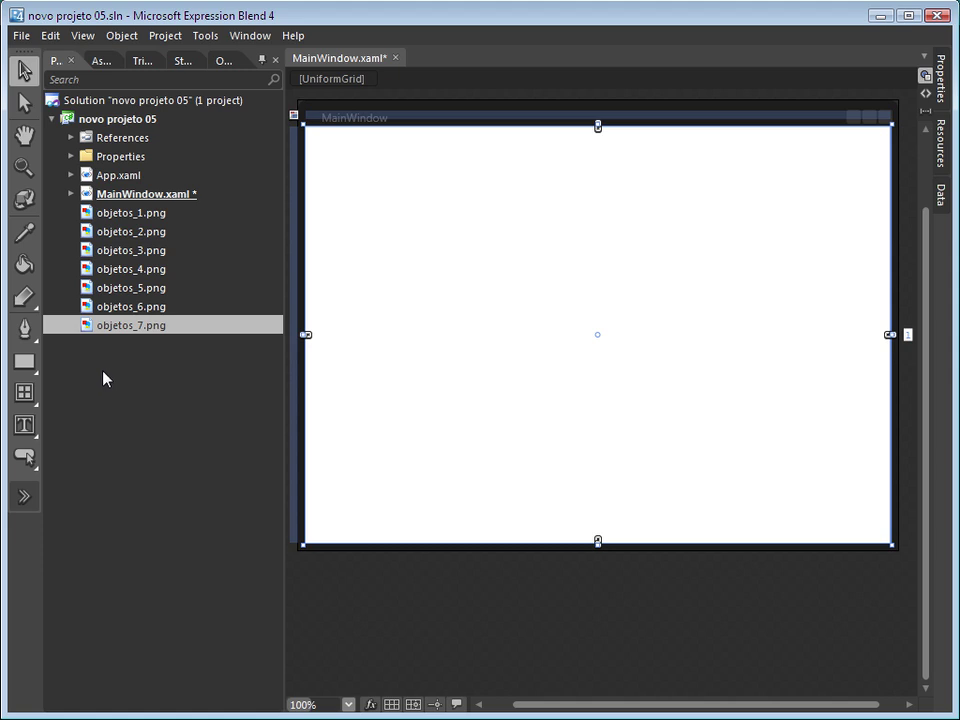
click(133, 213)
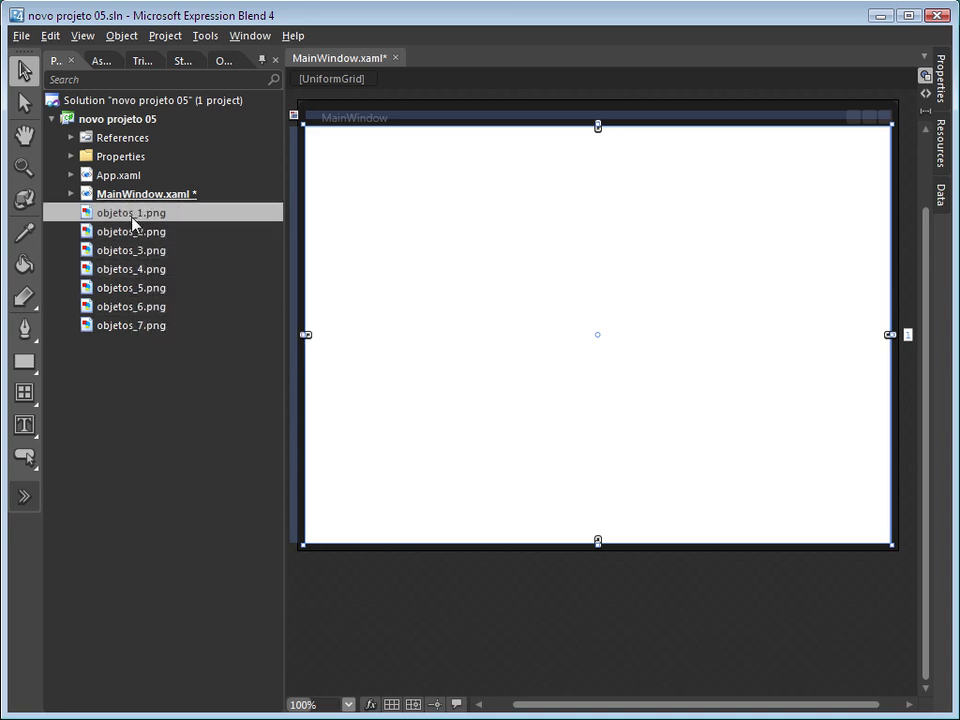
shift+click(133, 249)
ctrl+click(131, 266)
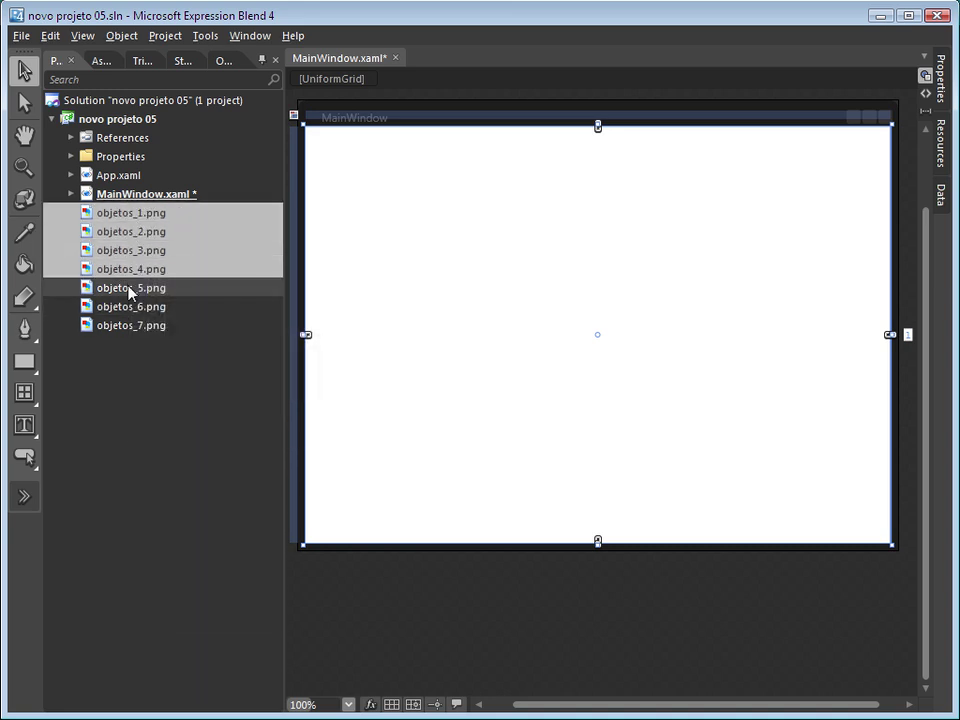
ctrl+click(129, 325)
ctrl+click(125, 310)
ctrl+click(124, 288)
drag(124, 288, 456, 594)
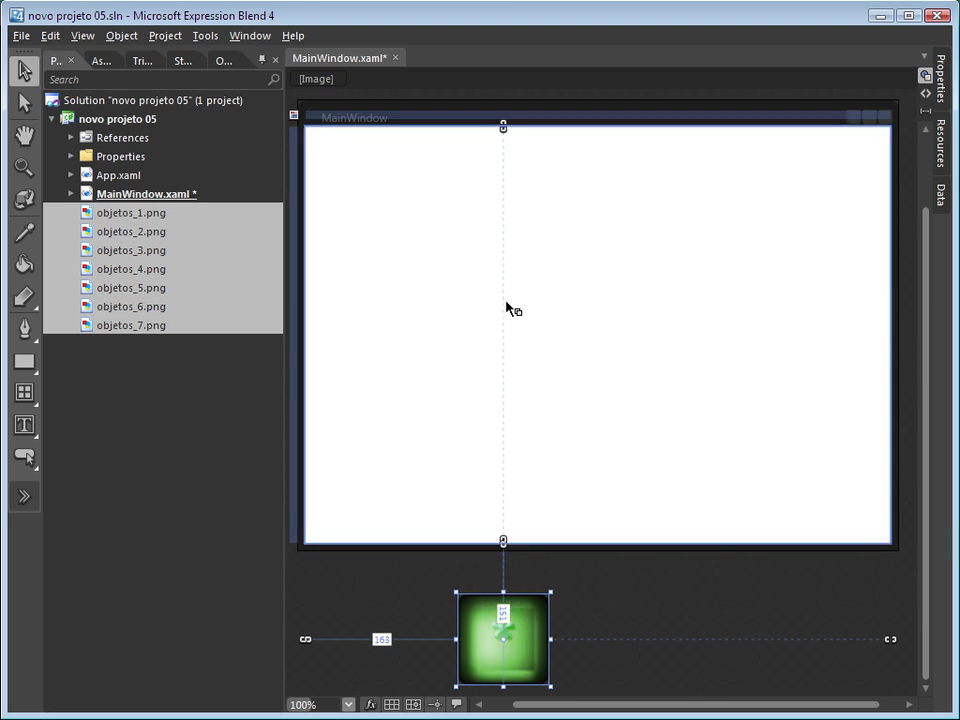
Move the green asterisk image from below the window into the UniformGrid
drag(521, 579, 600, 330)
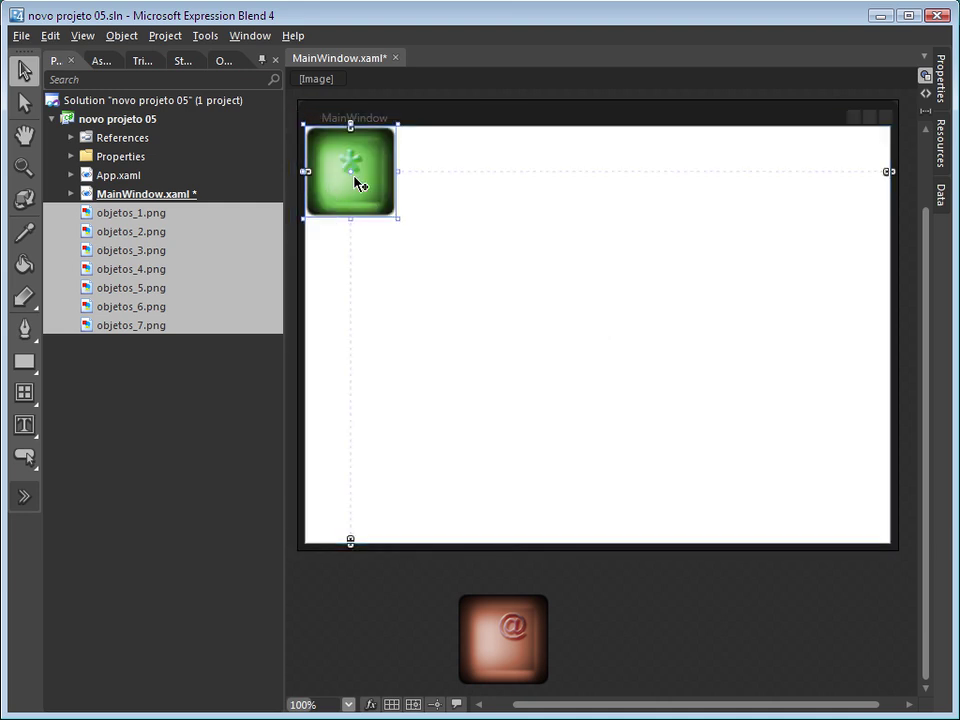
click(478, 300)
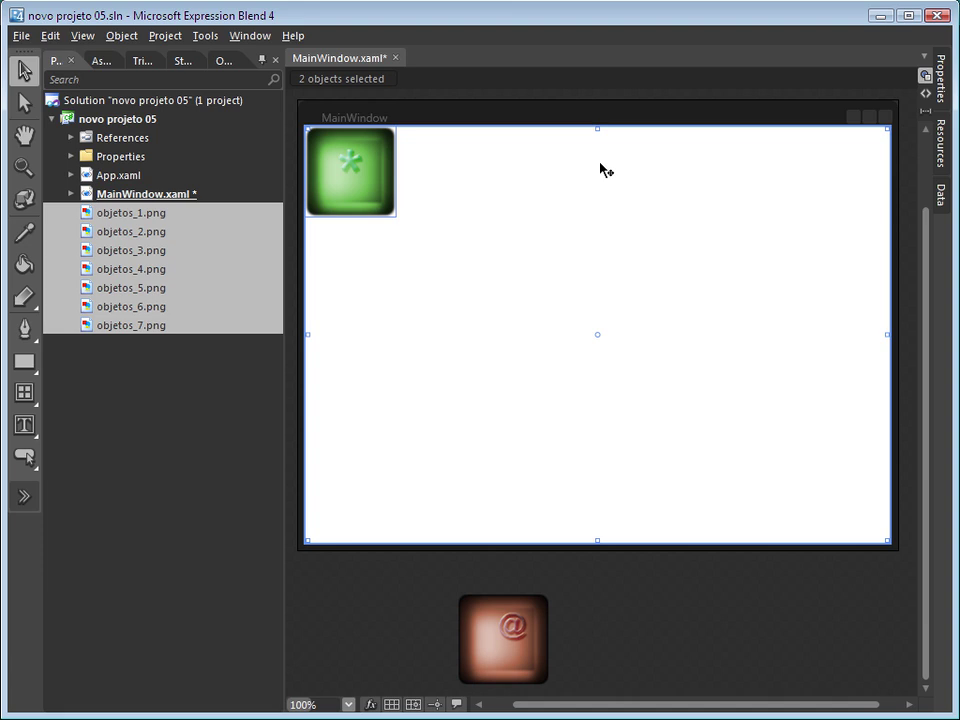
Keep the object properties permanently displayed beside the artboard
click(940, 90)
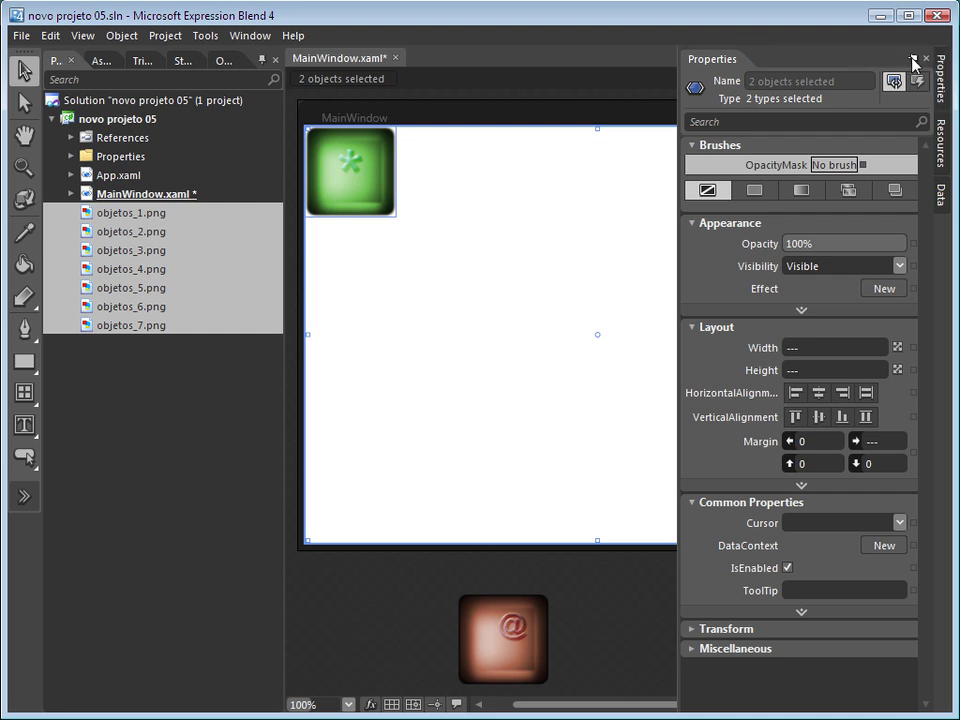
click(912, 60)
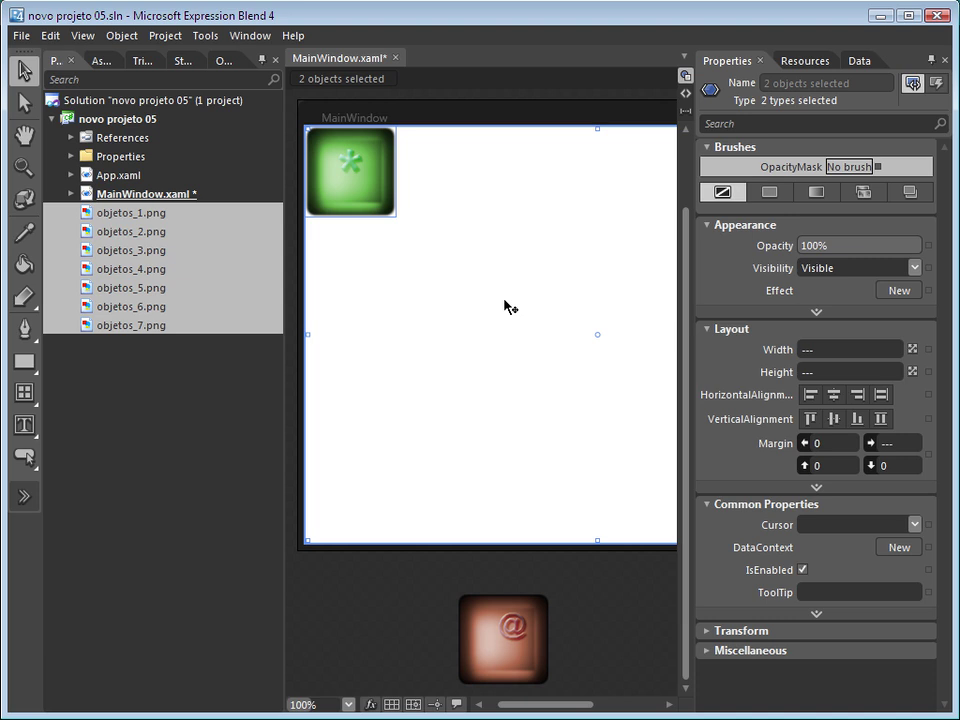
drag(364, 150, 355, 165)
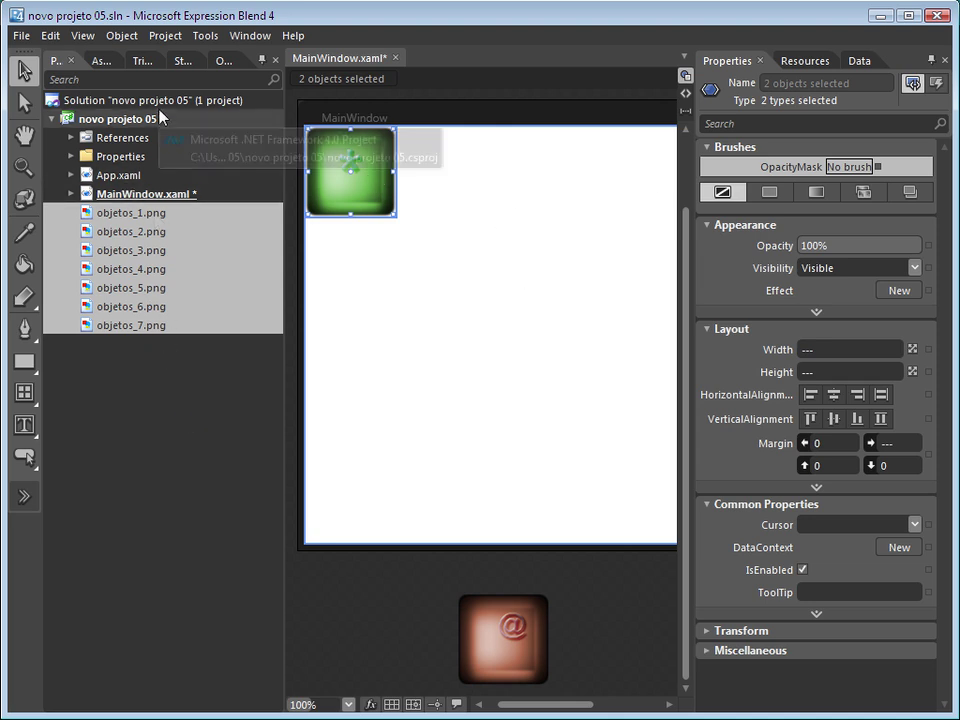
Examine how LayoutRoot, the UniformGrid and the objetos_5 image are nested in the object hierarchy
click(233, 62)
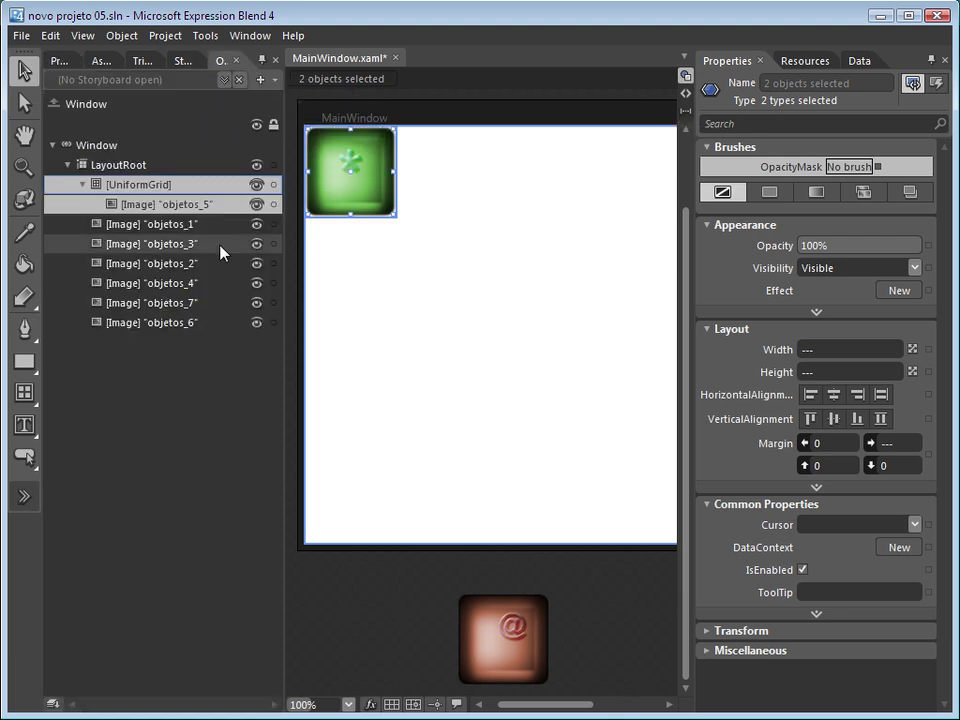
click(121, 167)
click(131, 186)
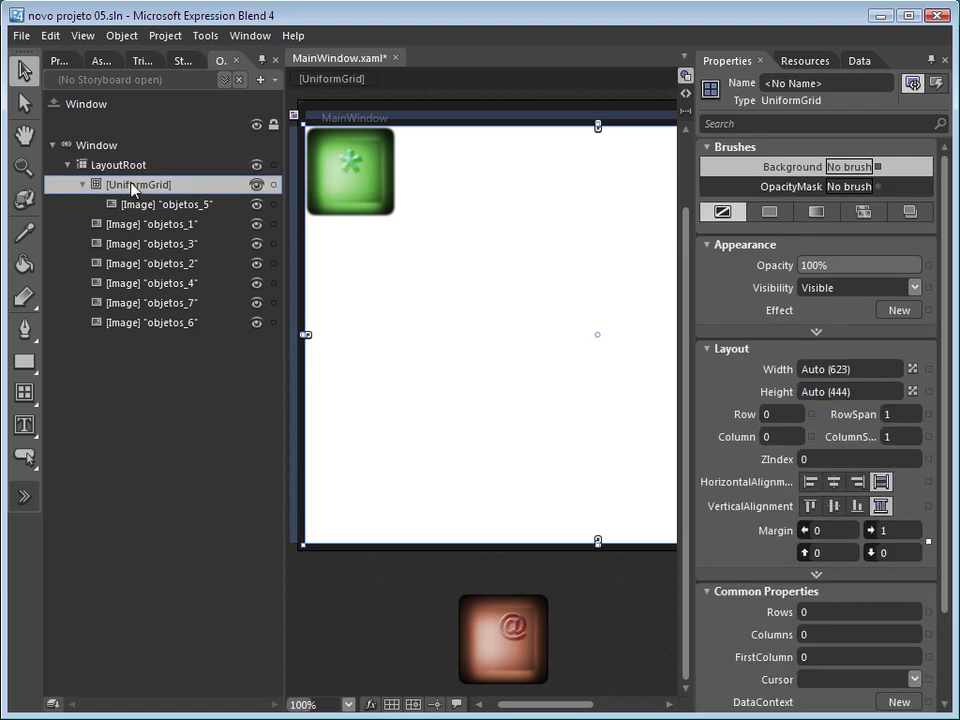
click(148, 205)
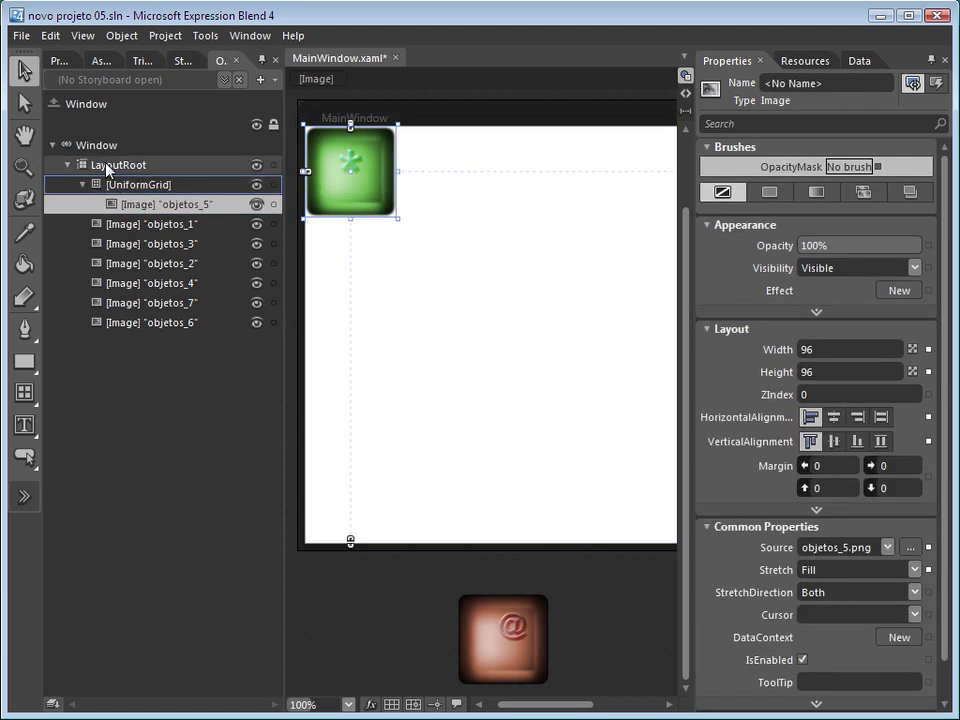
double_click(145, 207)
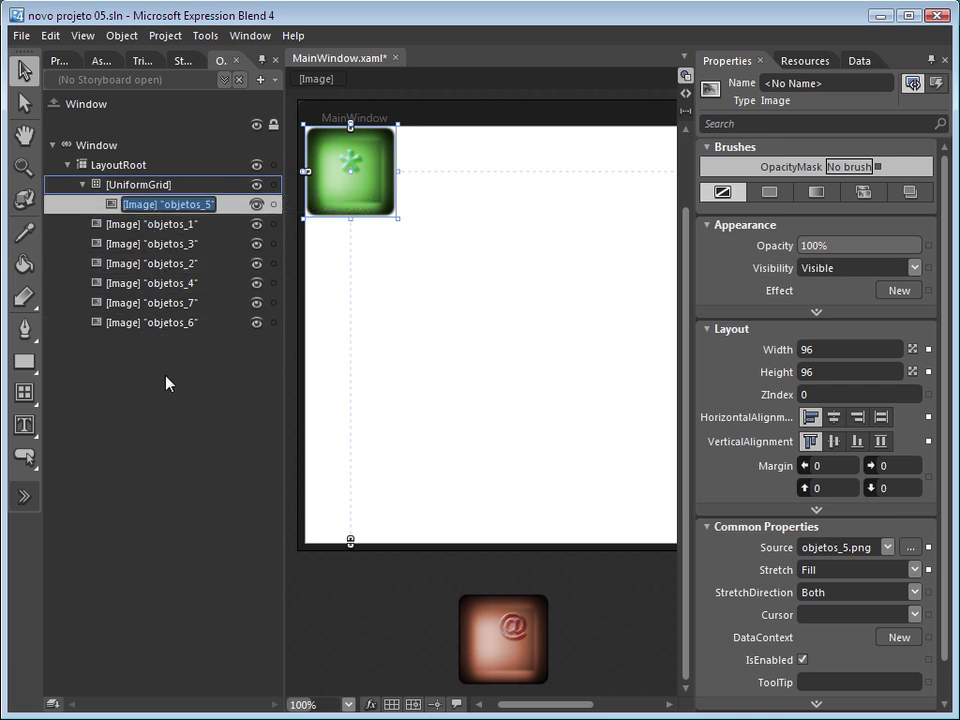
Move the brown @ image (objetos_6) from below the window into the UniformGrid
click(499, 634)
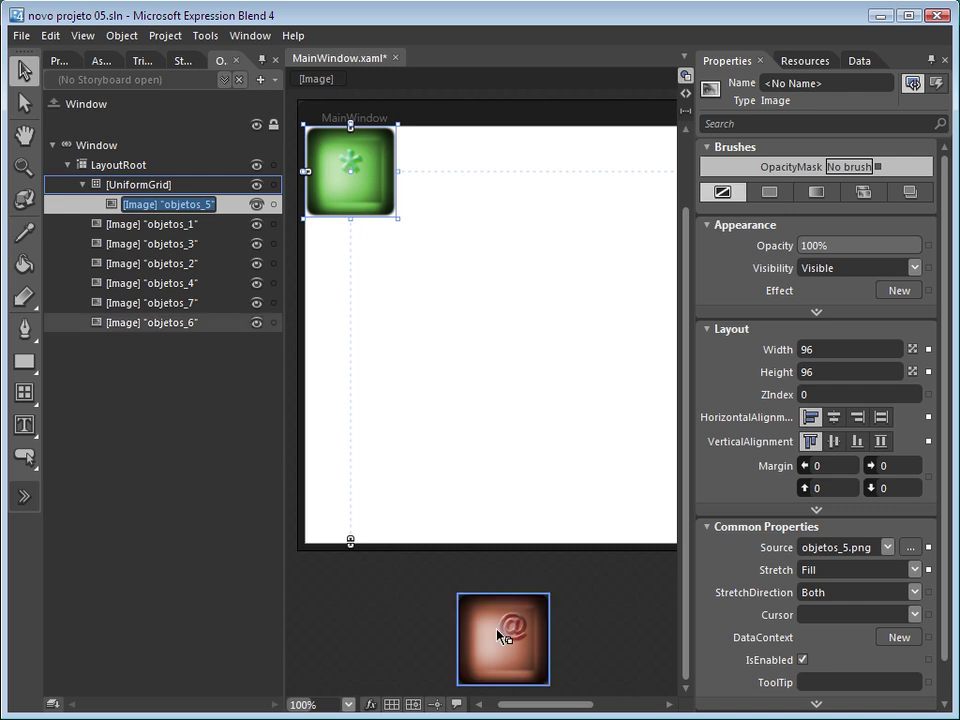
drag(499, 638, 497, 313)
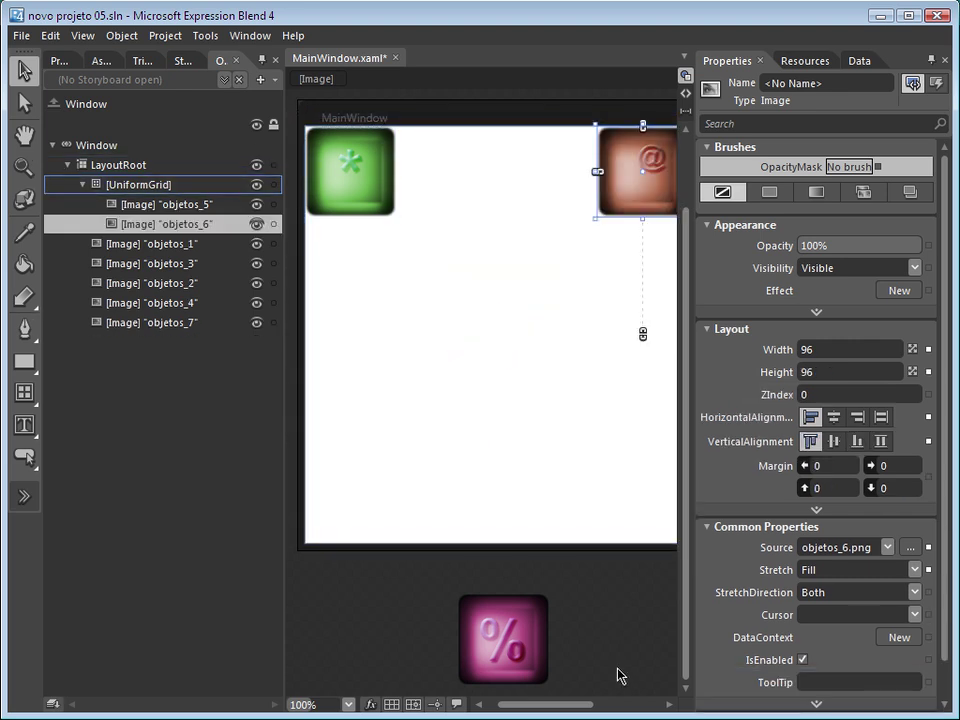
mouse_move(561, 705)
mouse_down()
mouse_move(611, 696)
mouse_move(568, 707)
mouse_up()
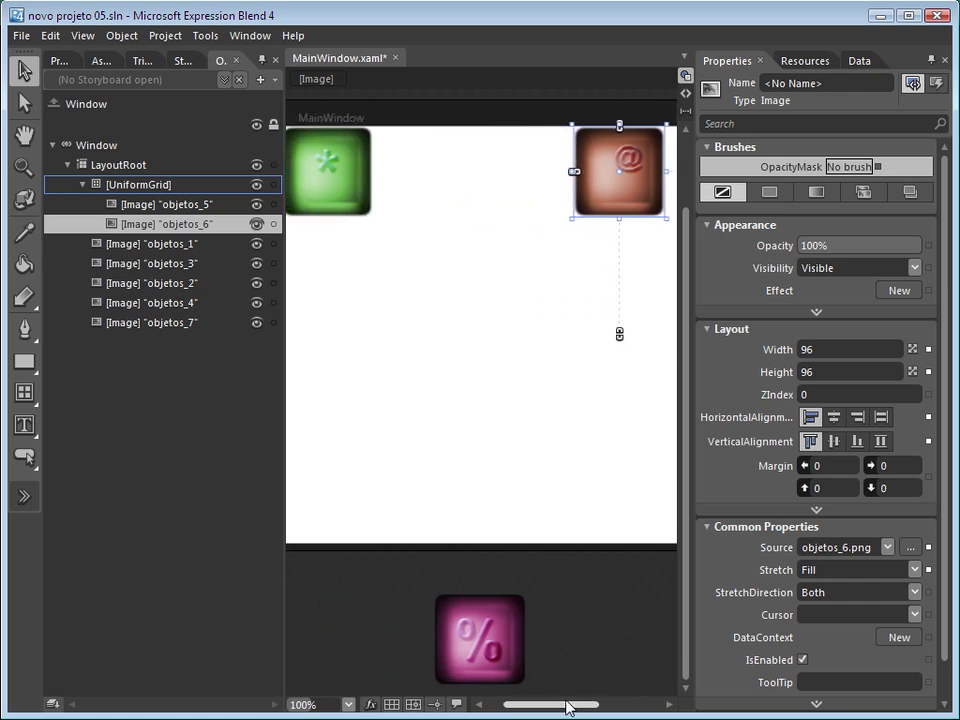
Move the magenta % image (objetos_7) from below the window into the UniformGrid
click(152, 194)
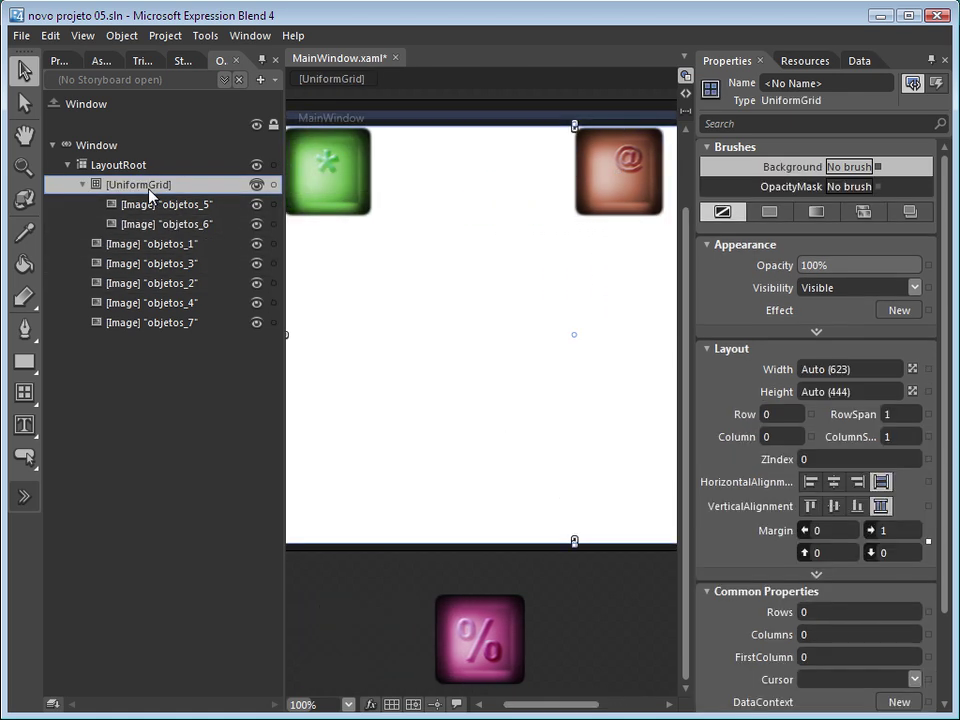
click(629, 161)
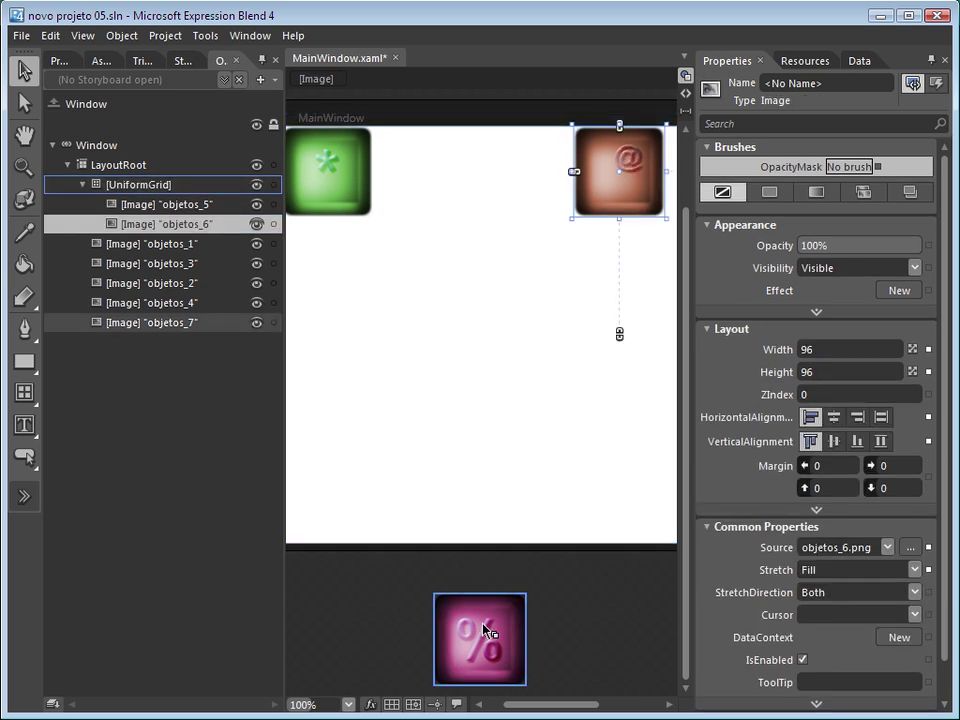
drag(484, 635, 542, 313)
key(alt)
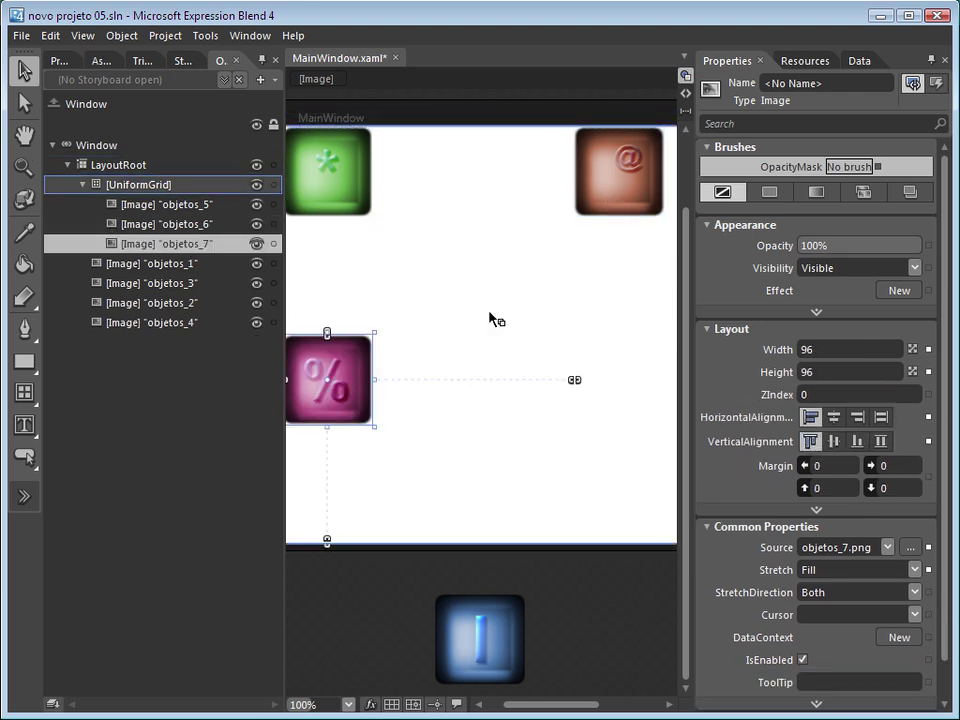
Center the green asterisk image horizontally and vertically within its UniformGrid cell
click(317, 163)
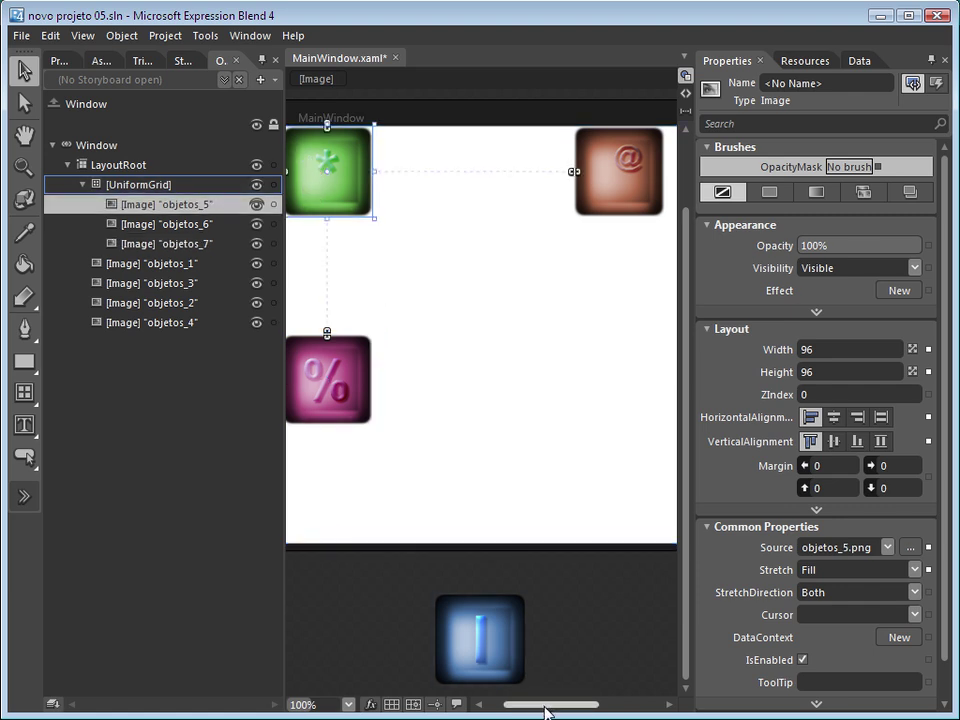
drag(546, 711, 524, 712)
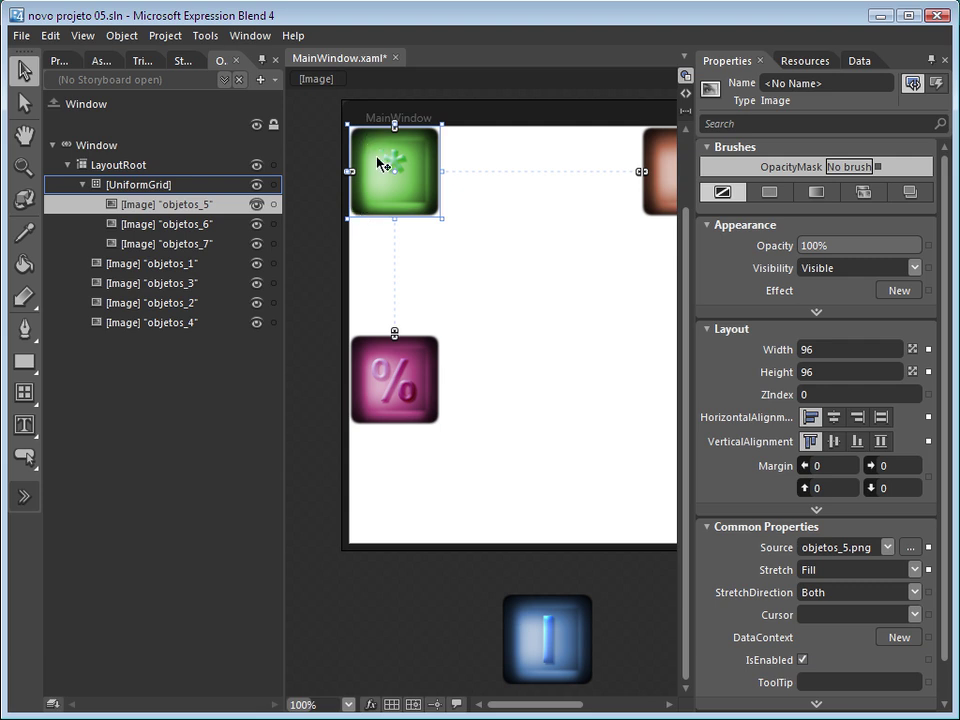
click(394, 377)
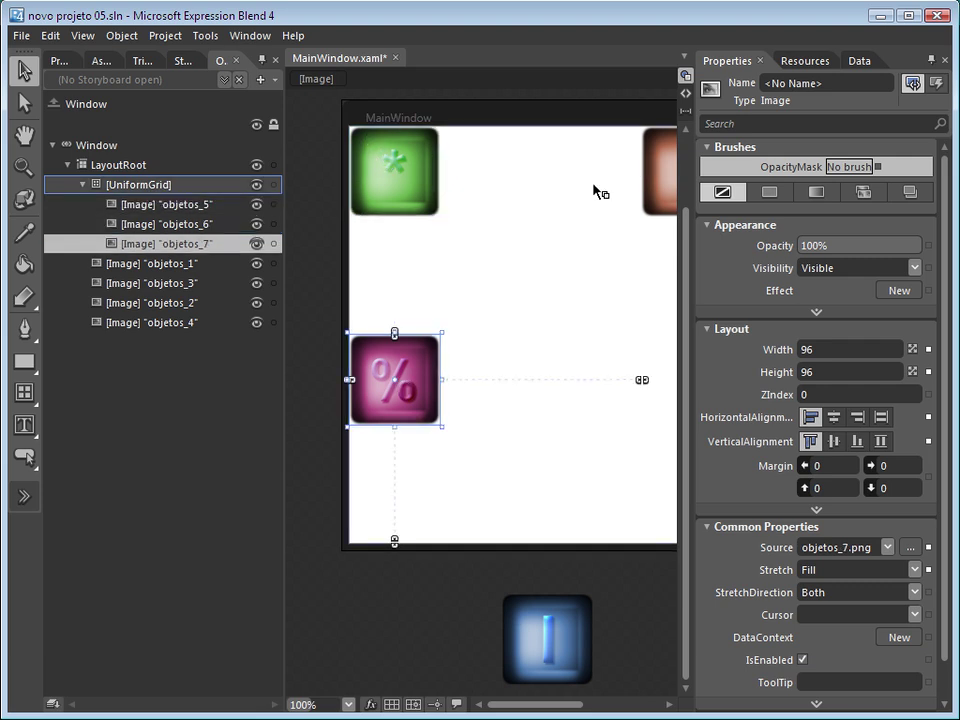
key(ctrl+z)
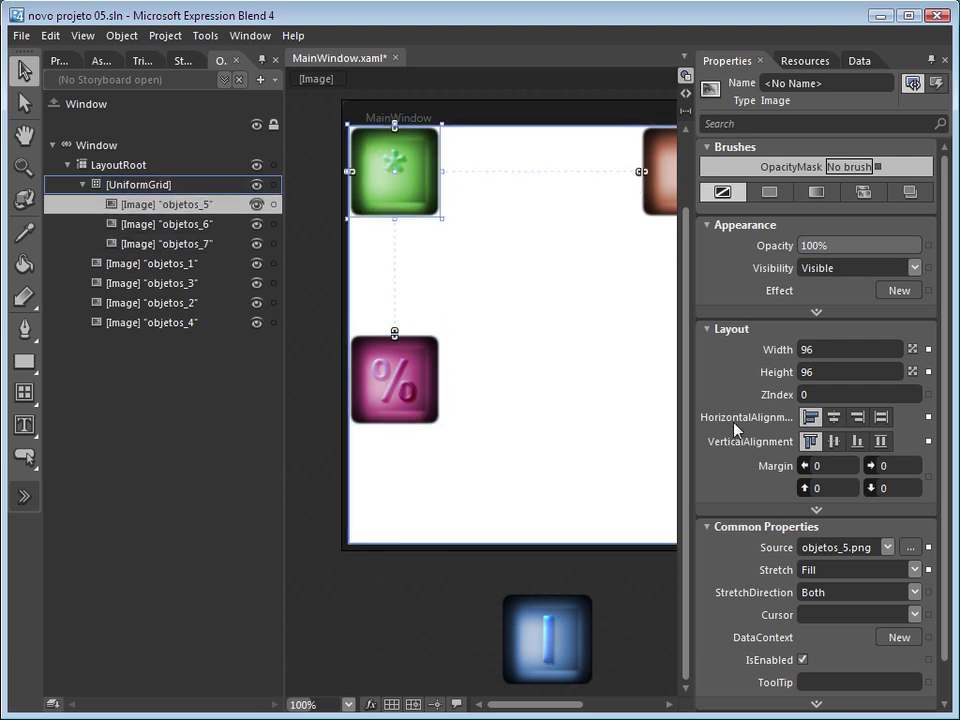
click(811, 443)
click(836, 421)
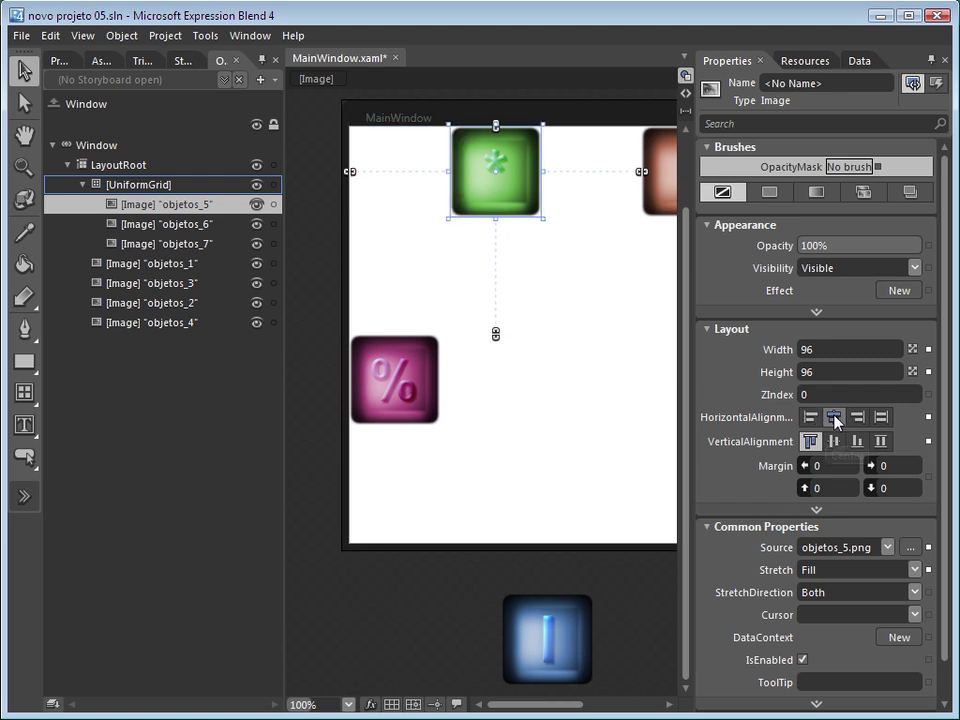
click(831, 442)
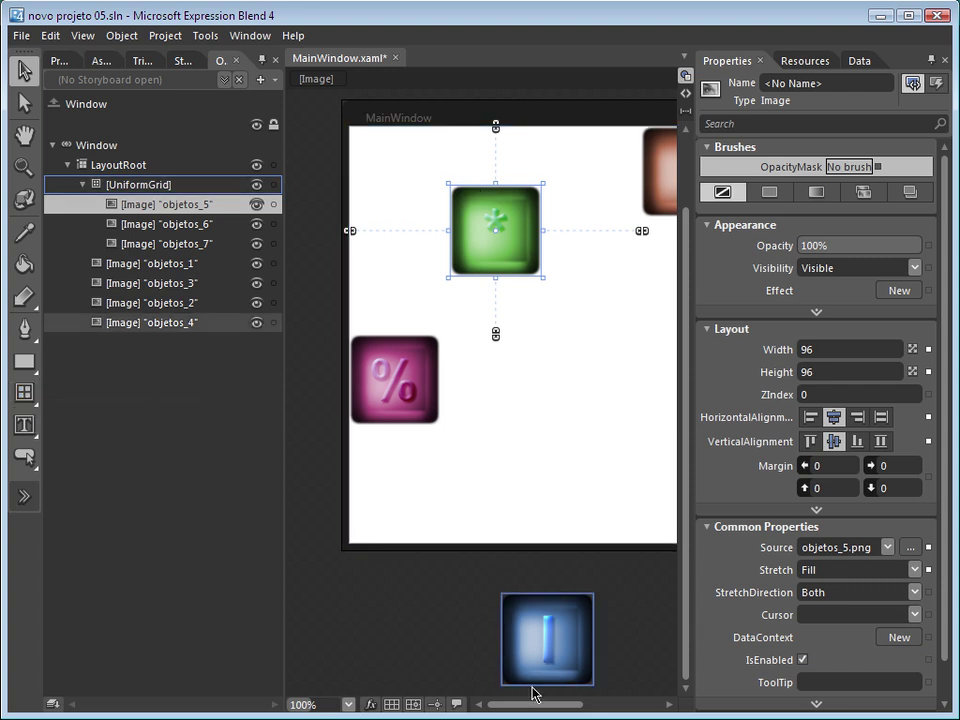
Set the UniformGrid to 3 columns and 2 rows
drag(536, 705, 560, 700)
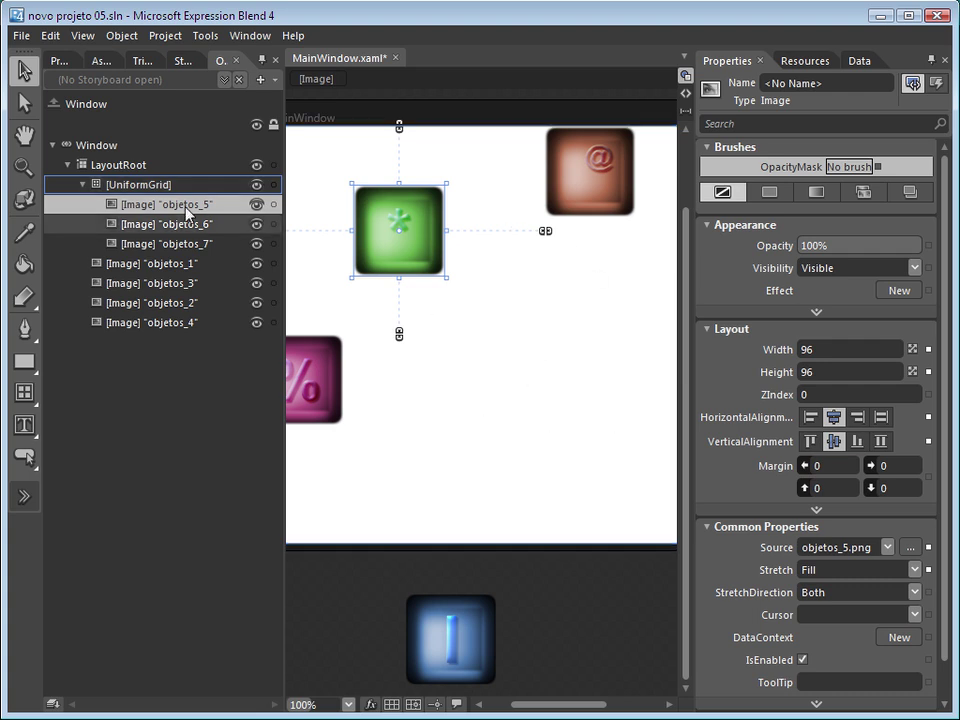
click(146, 187)
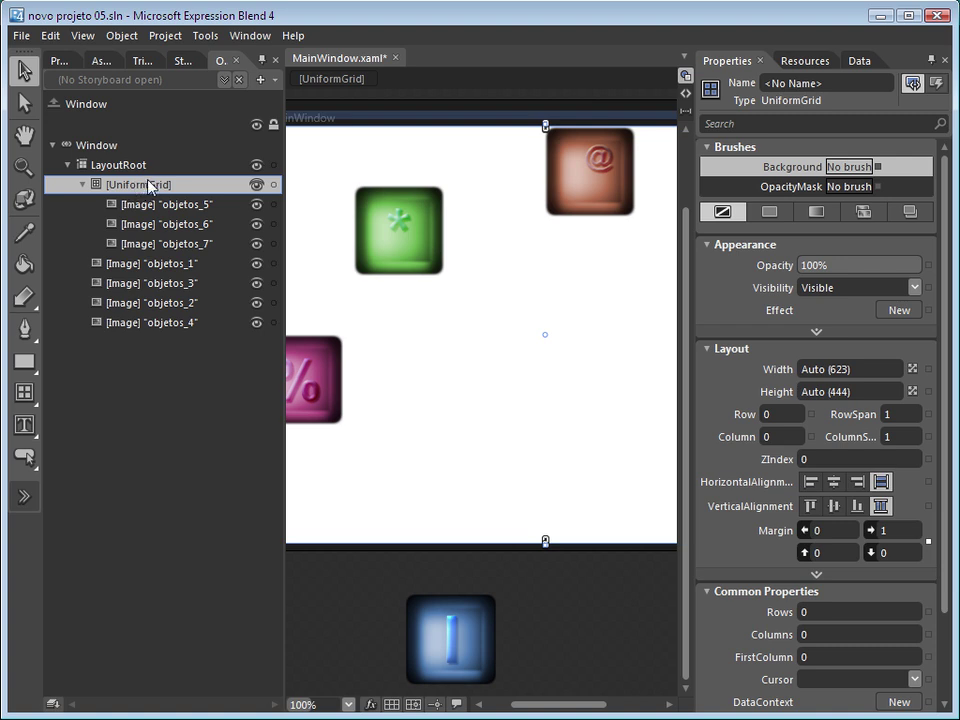
click(826, 633)
text(3)
key(Return)
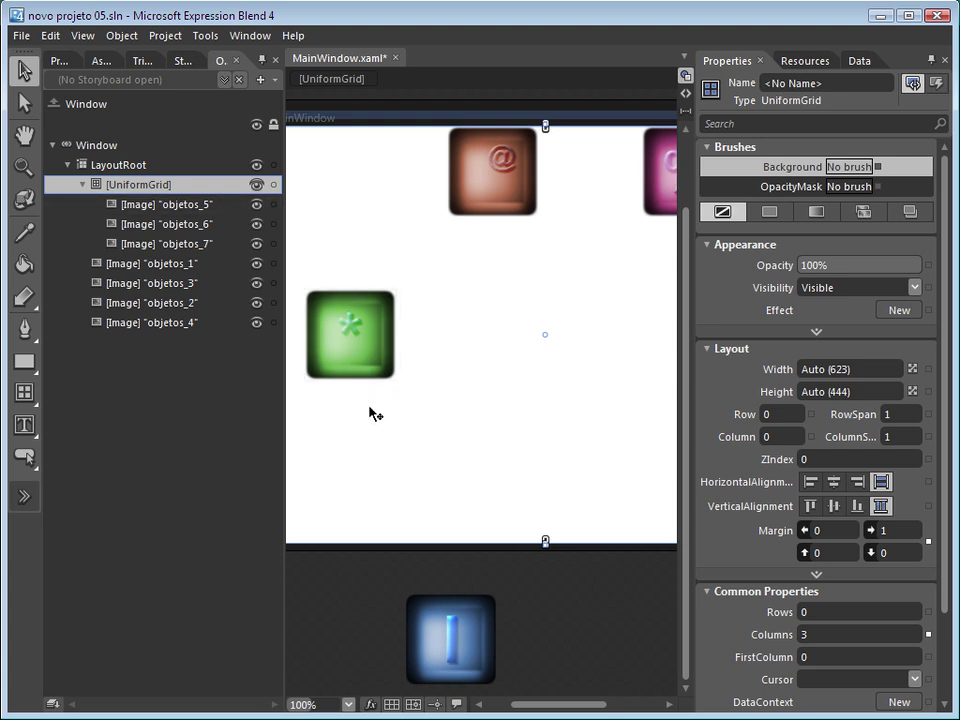
click(805, 612)
text(2)
key(Return)
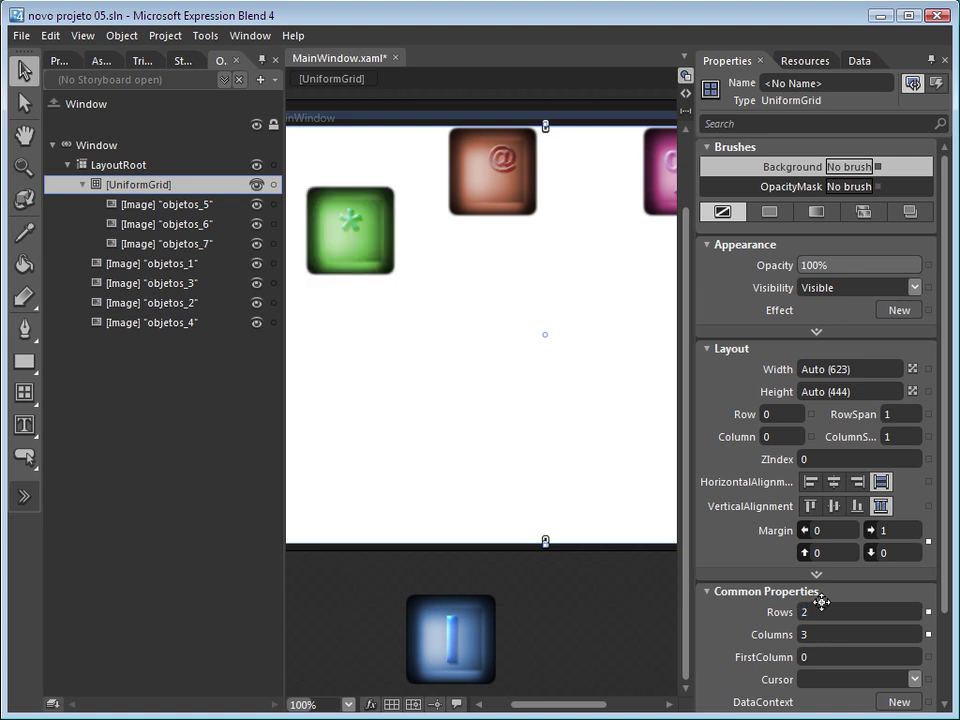
Move the blue image objetos_4 from below the window into the UniformGrid and center it in its cell both horizontally and vertically
drag(465, 639, 377, 431)
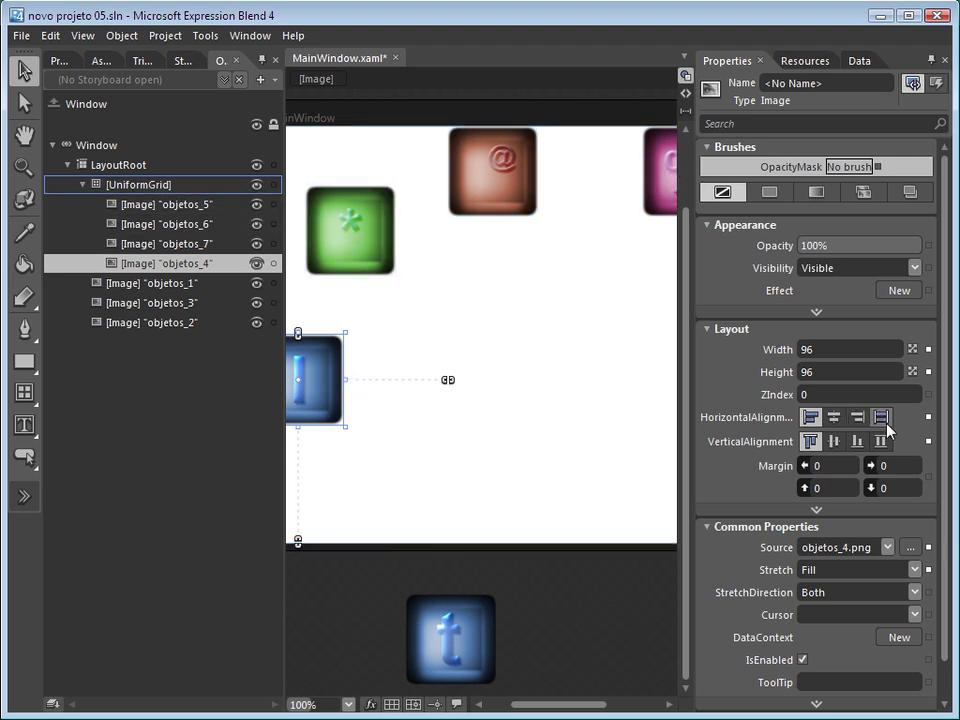
click(834, 417)
click(836, 440)
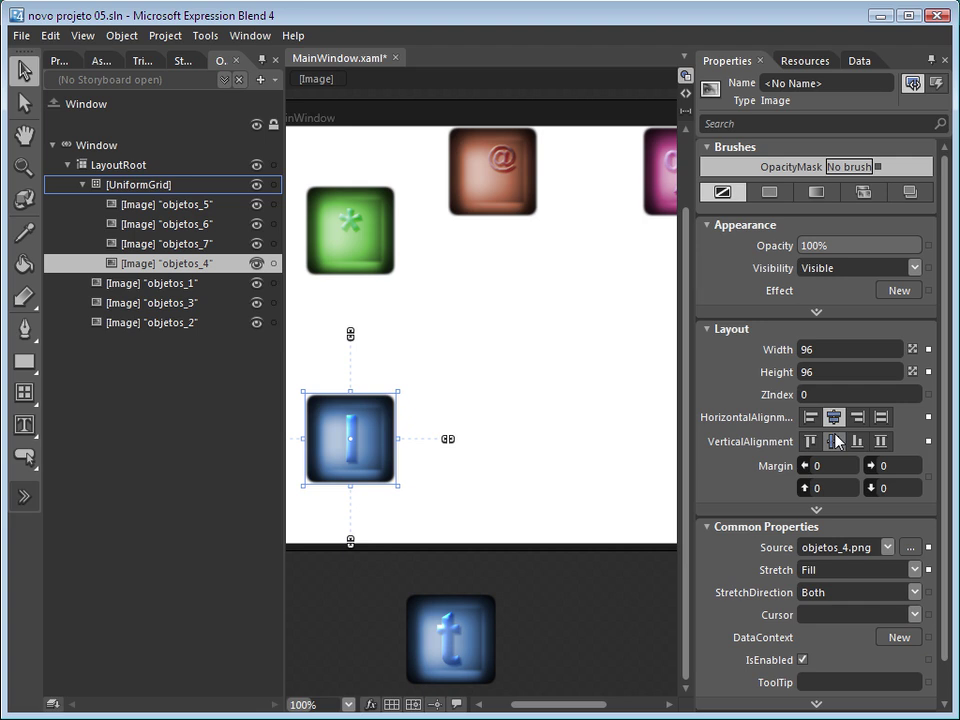
Center the brown @ and magenta % images horizontally and vertically within their UniformGrid cells
click(494, 176)
click(834, 417)
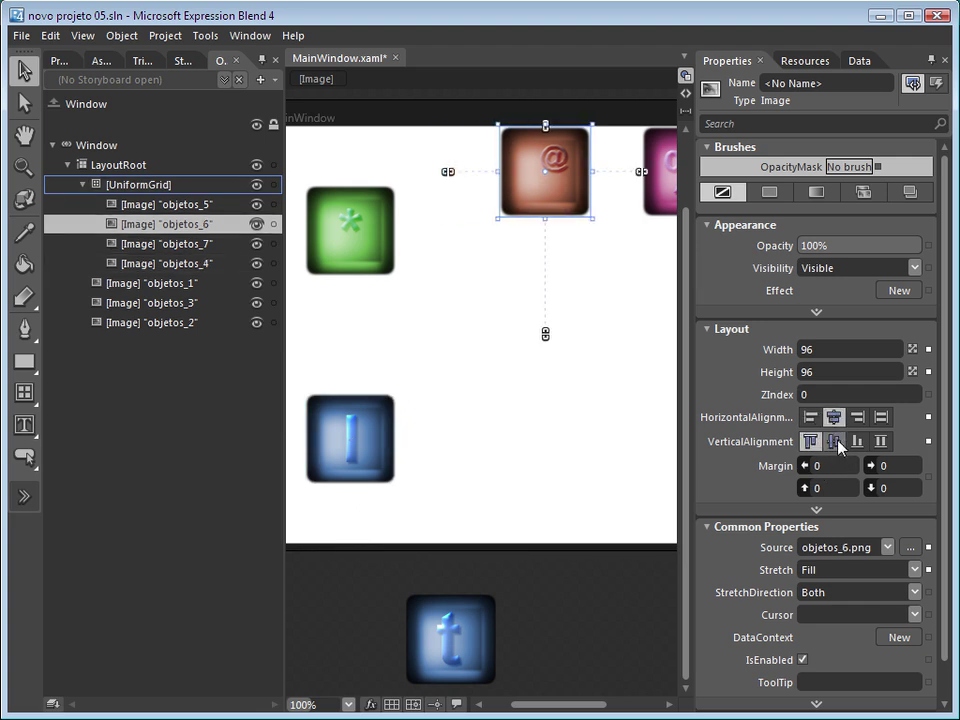
click(834, 441)
click(652, 168)
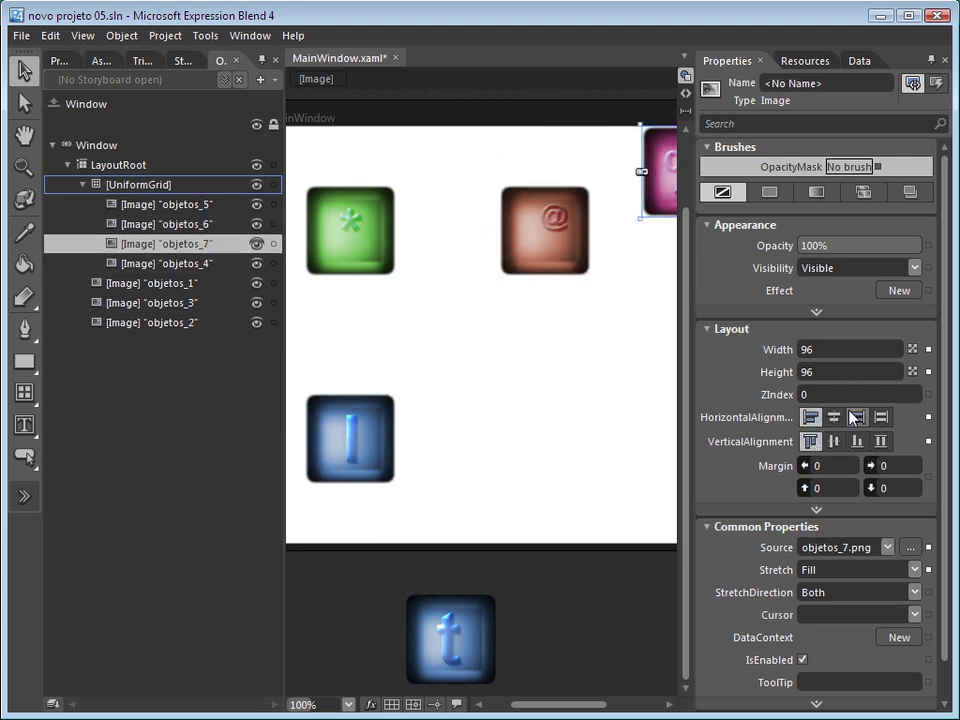
click(834, 417)
click(836, 441)
drag(528, 704, 586, 706)
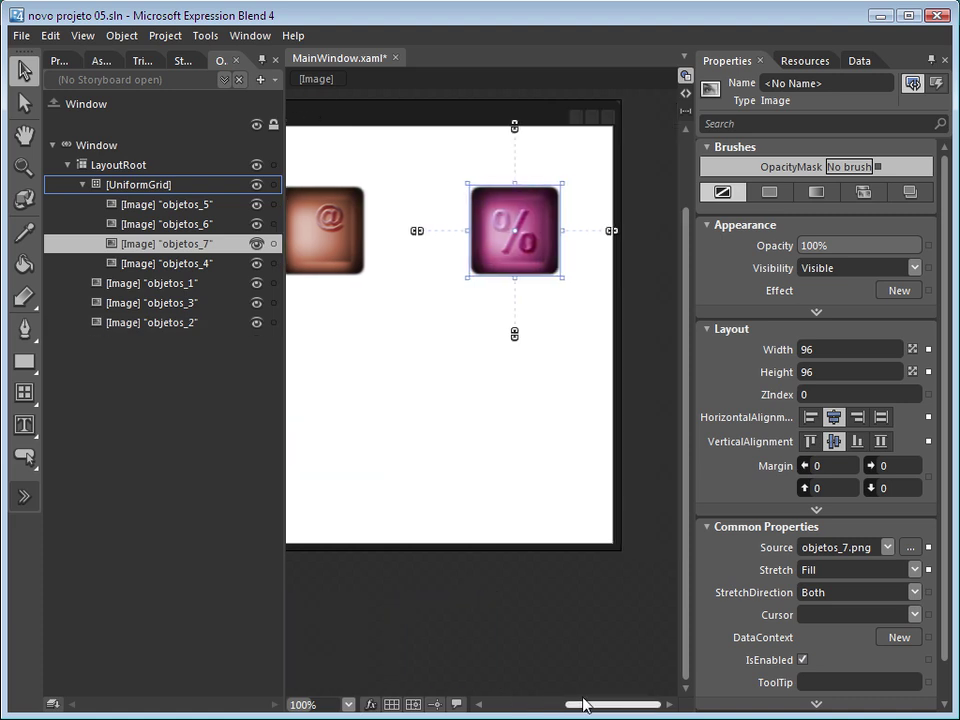
drag(583, 705, 511, 707)
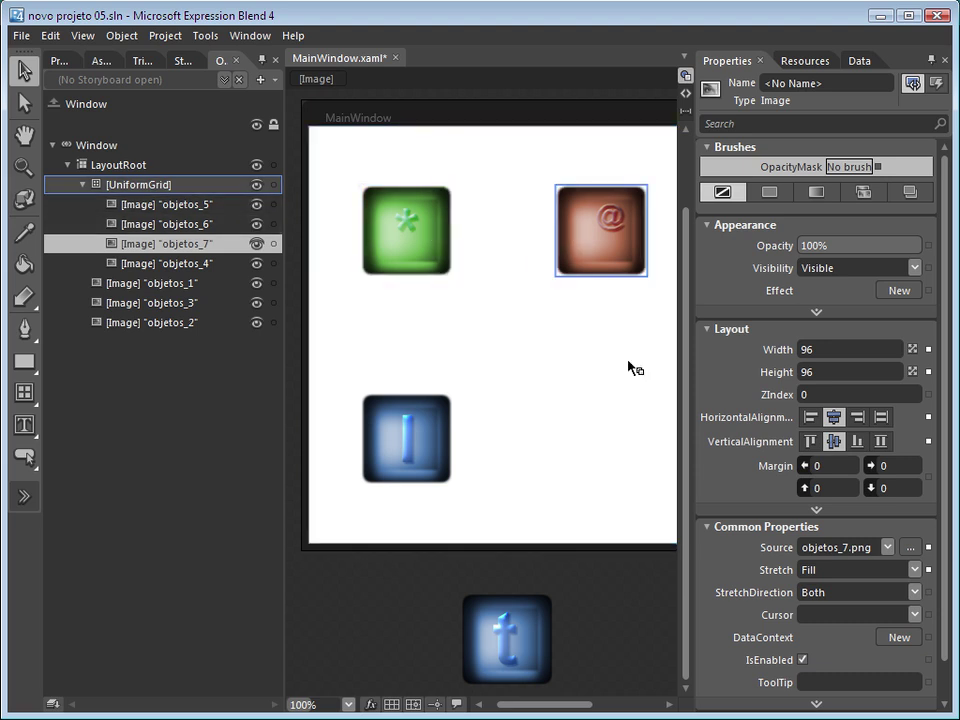
Run the project and resize the application window to test how the UniformGrid spaces its images, closing it when finished
click(170, 190)
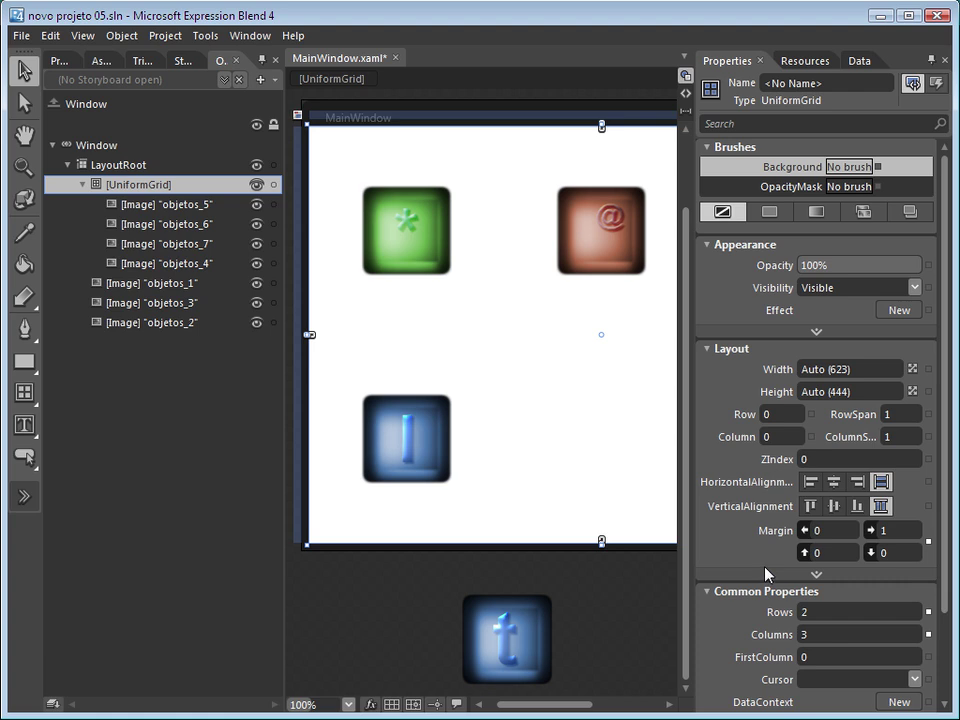
scroll(766, 573, down, 3)
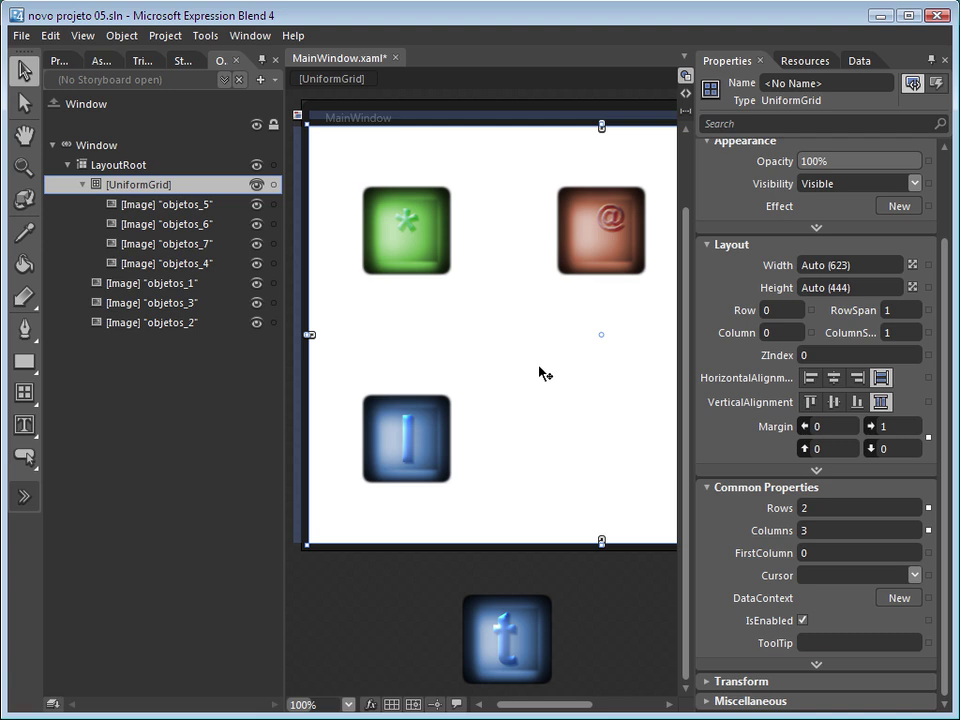
key(F5)
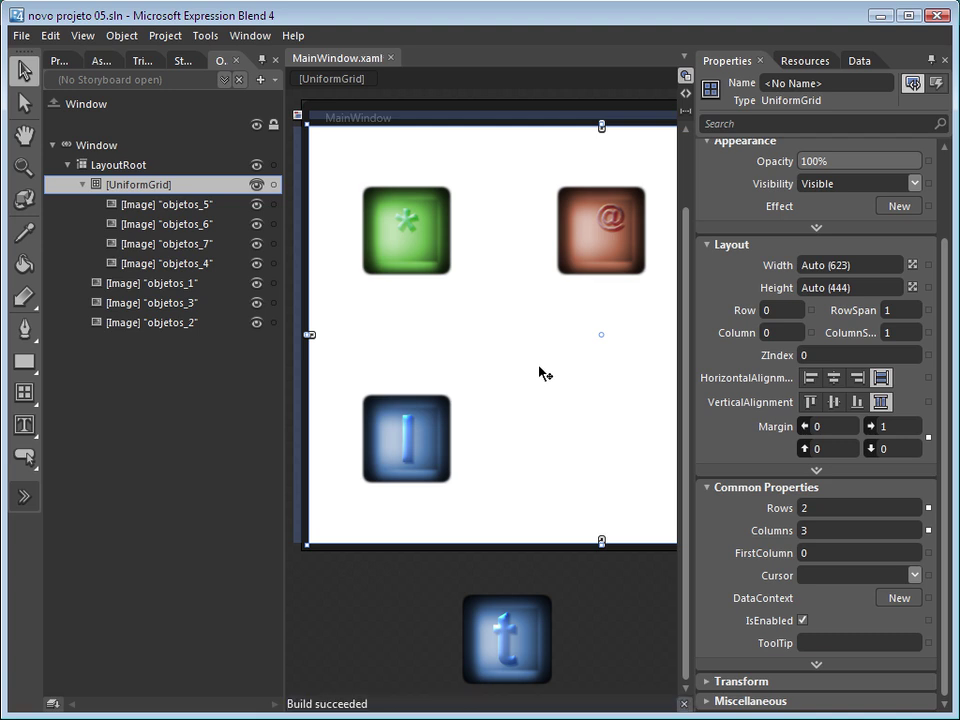
drag(176, 104, 594, 149)
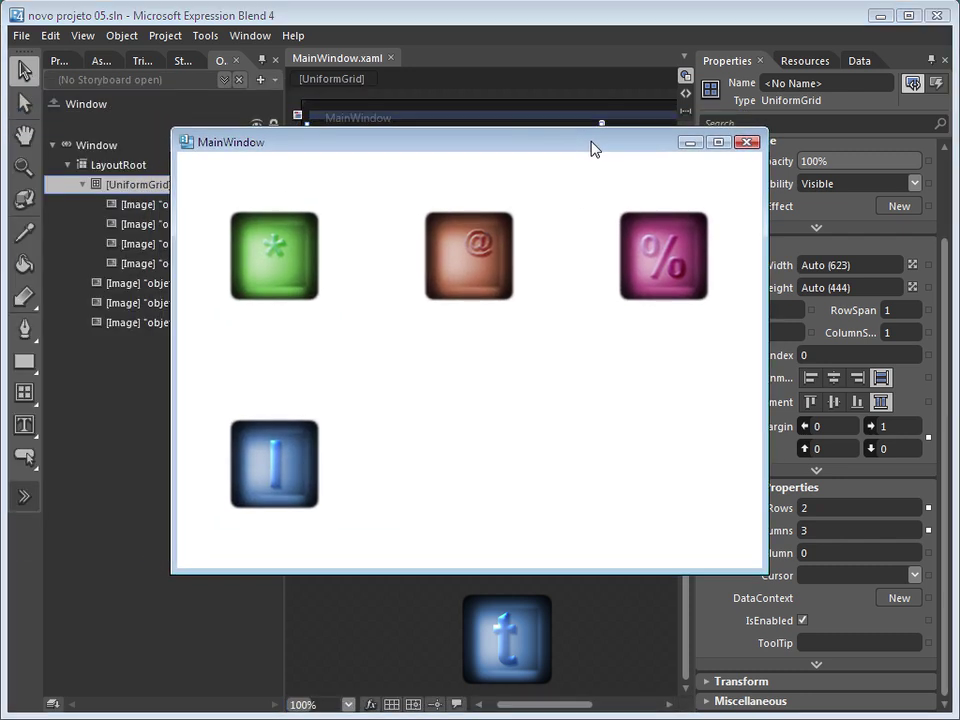
drag(758, 568, 735, 581)
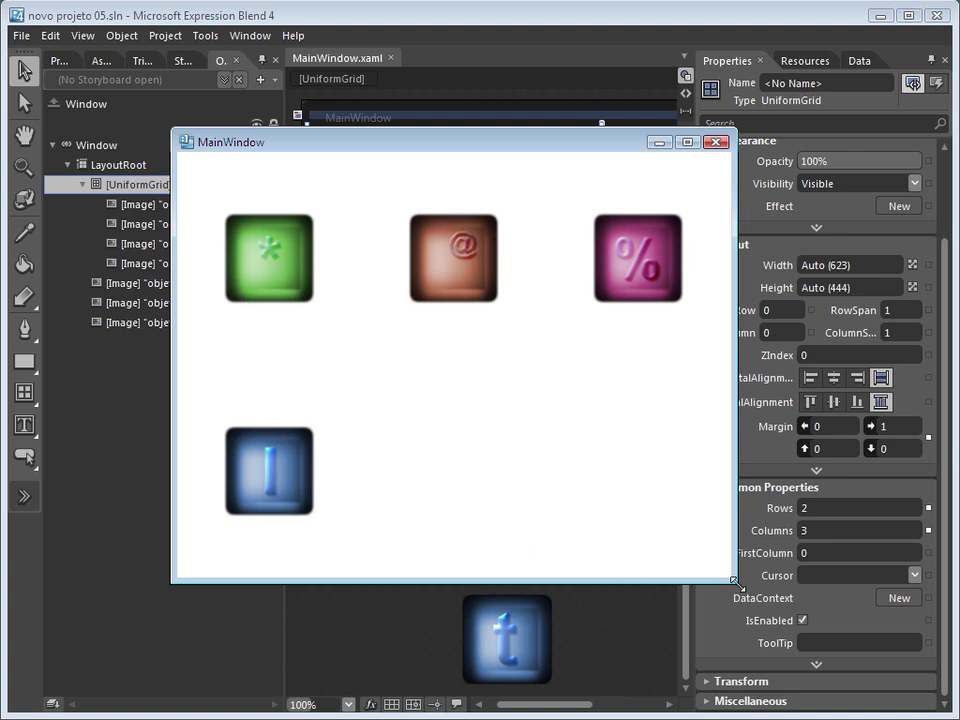
drag(729, 577, 708, 515)
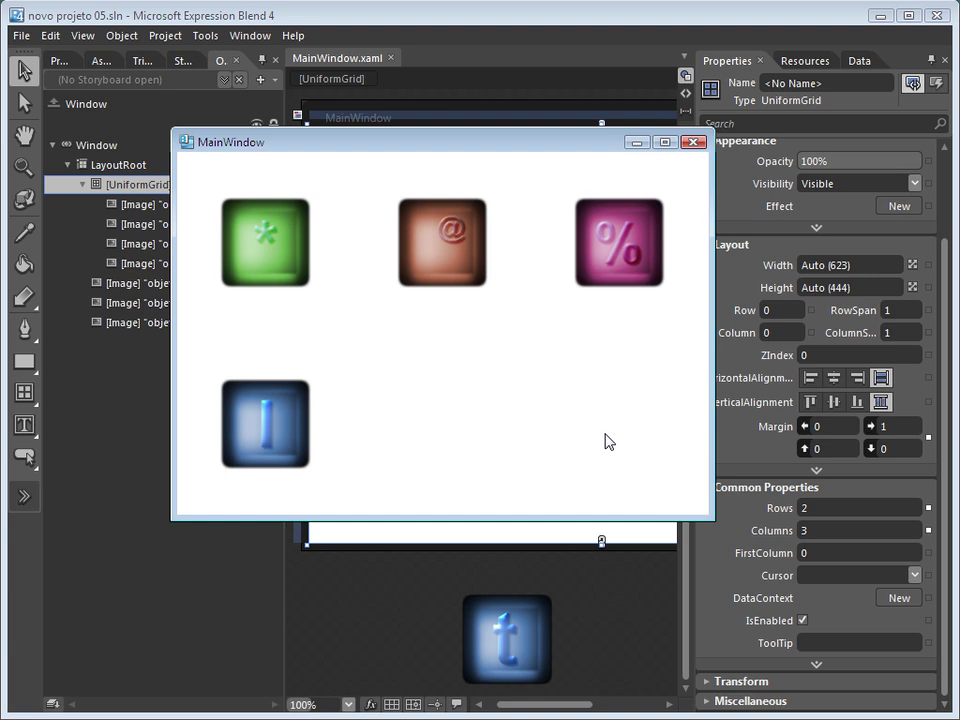
drag(403, 150, 430, 151)
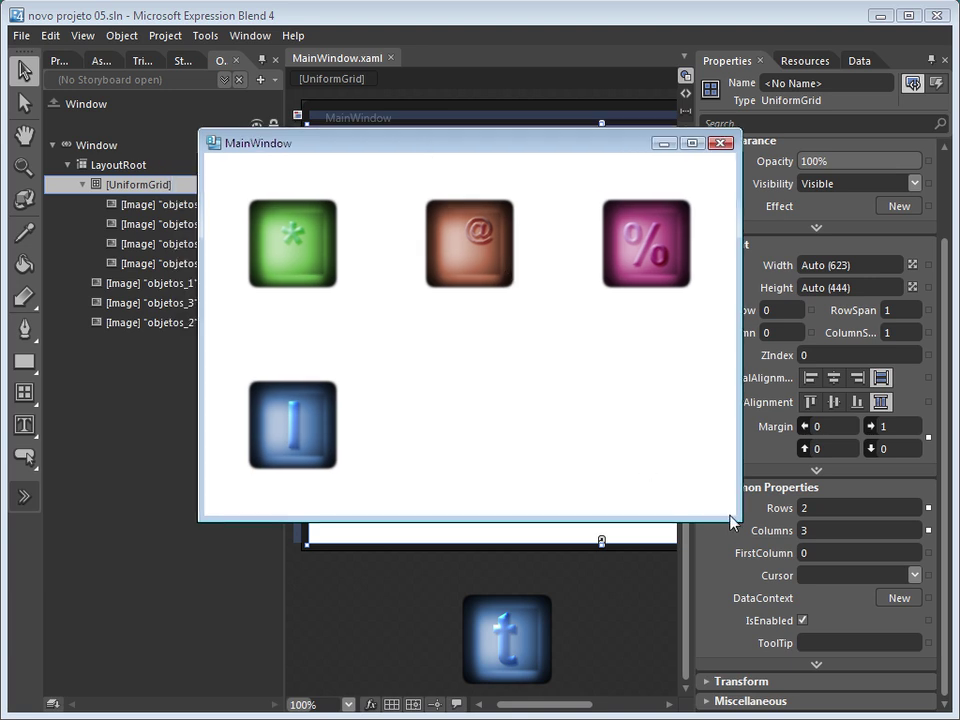
drag(740, 520, 748, 568)
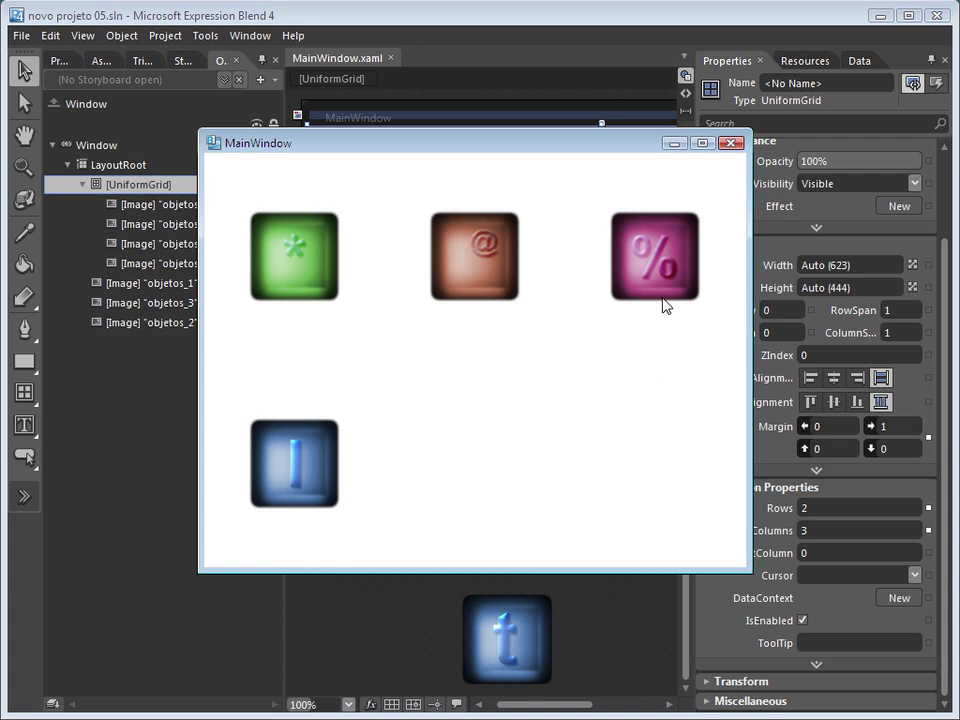
click(729, 144)
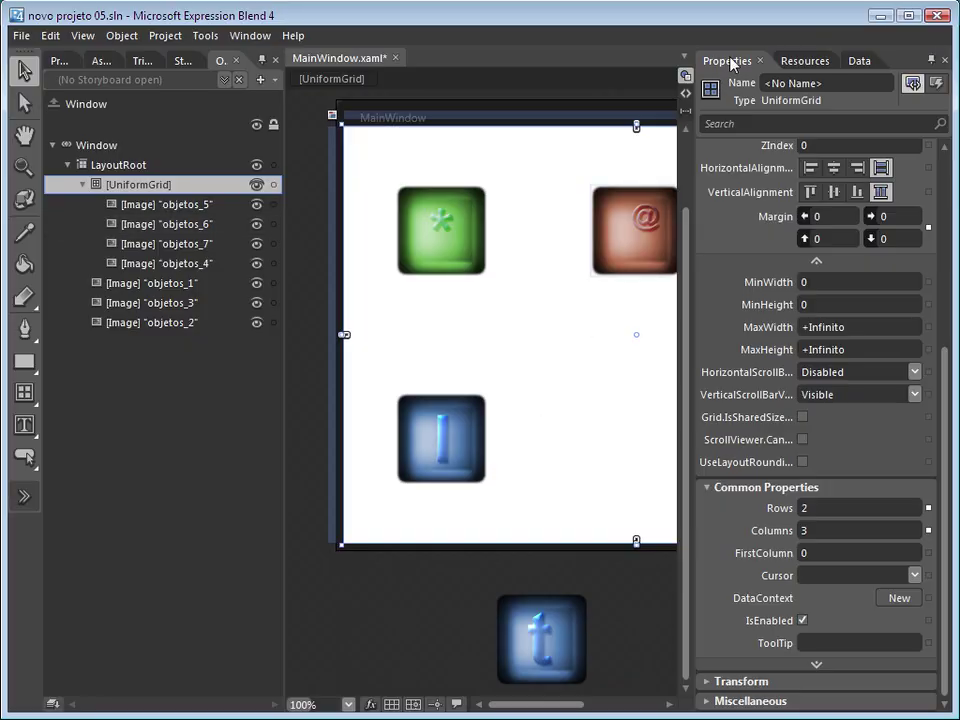
Auto-hide the panel groups on both sides of the artboard and pan until the whole window design is centered in the workspace
click(931, 60)
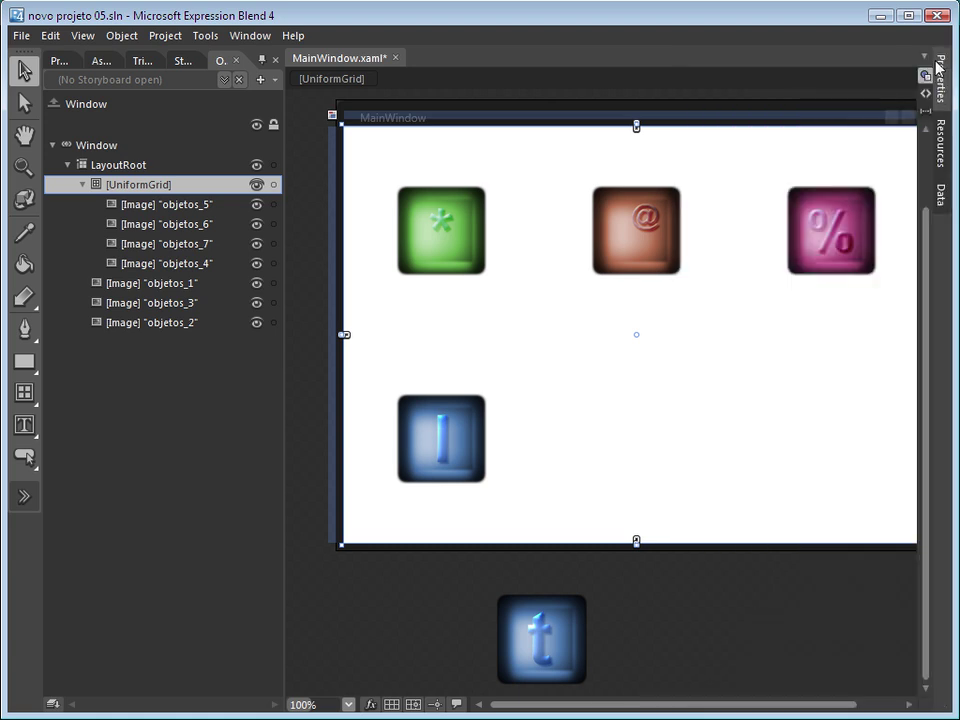
click(262, 61)
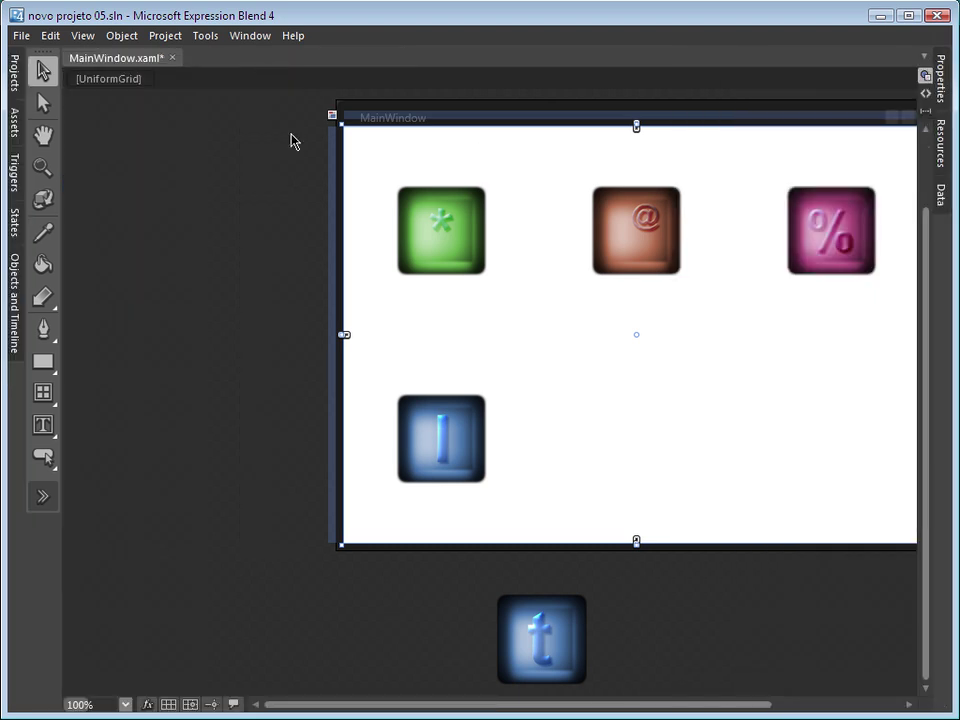
click(45, 137)
drag(540, 386, 458, 377)
key(v)
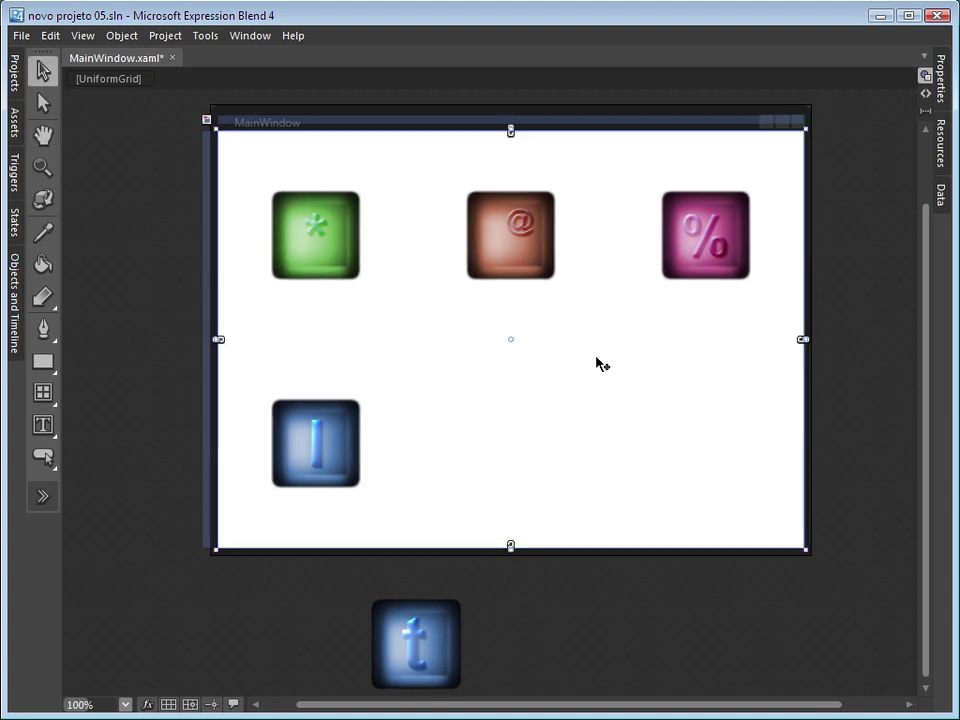
Choose a layout container tool and keep the object hierarchy permanently displayed beside the artboard
click(43, 392)
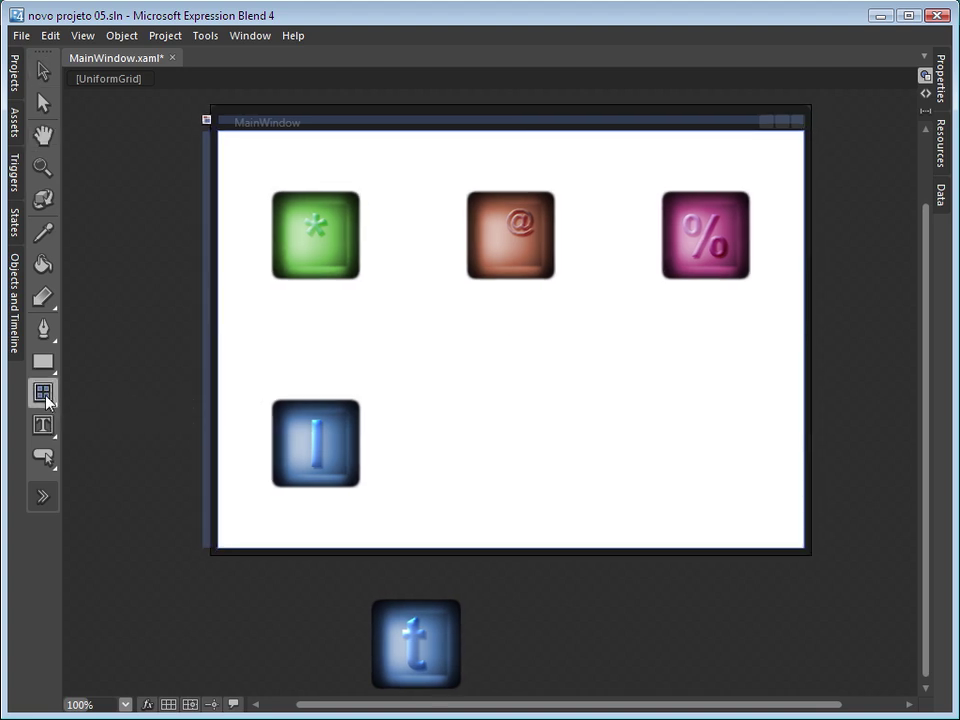
click(165, 404)
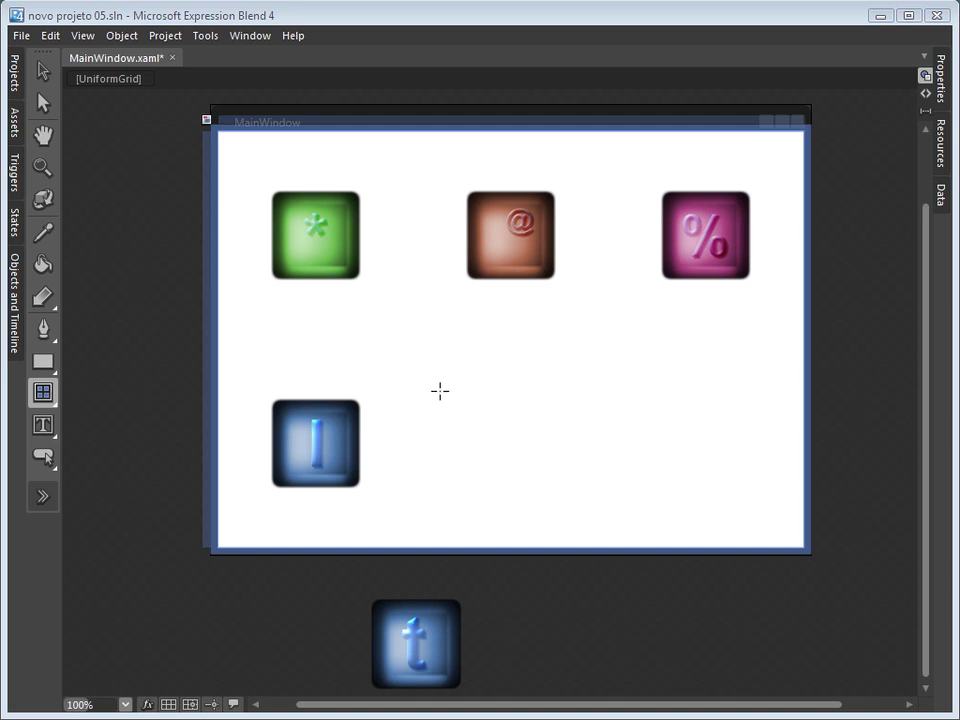
click(15, 268)
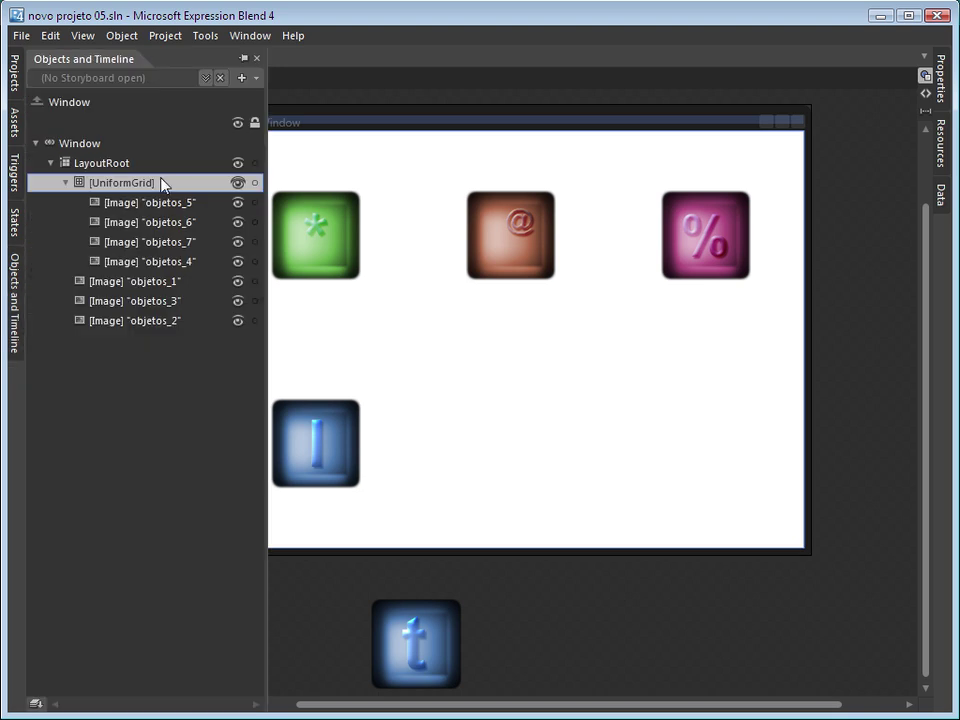
click(241, 58)
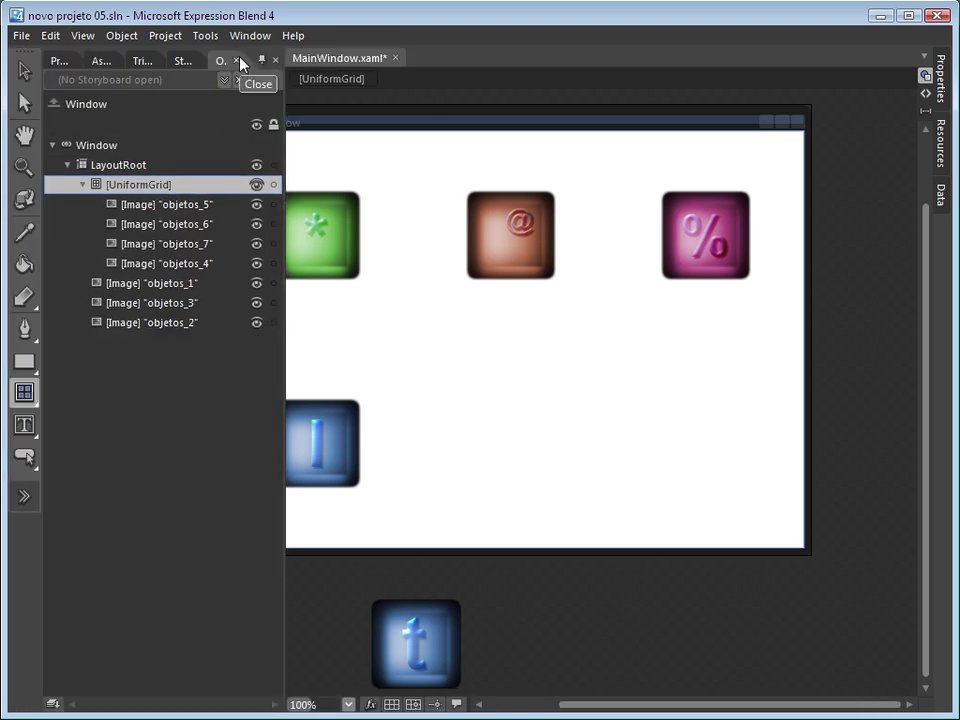
Move the *, @, % and l images out of the UniformGrid to the area below the window, and delete the empty UniformGrid
click(149, 206)
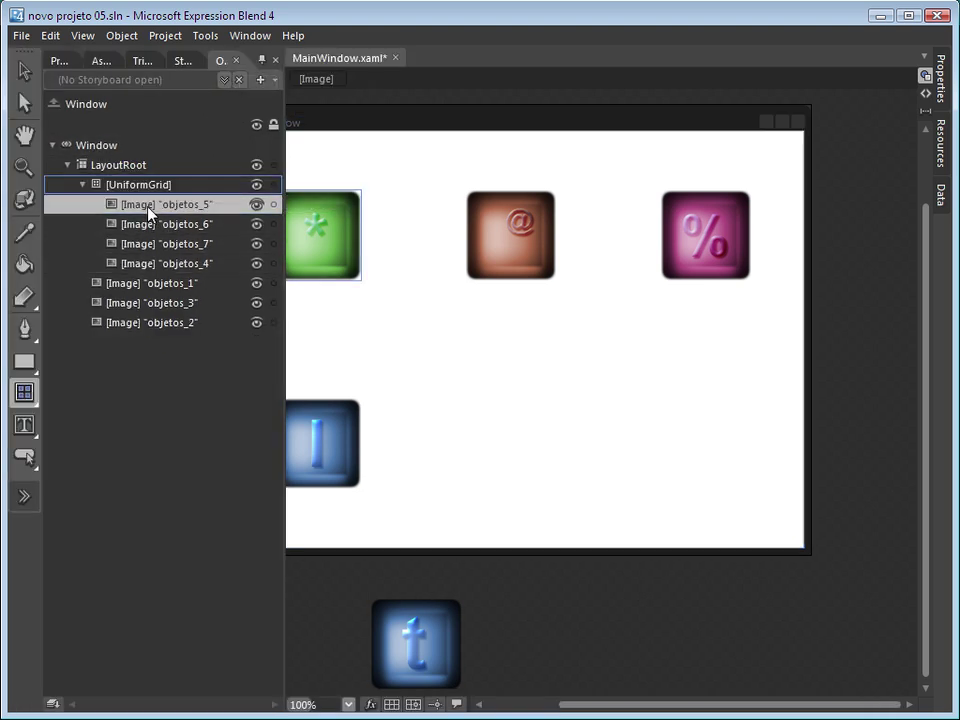
shift+click(133, 264)
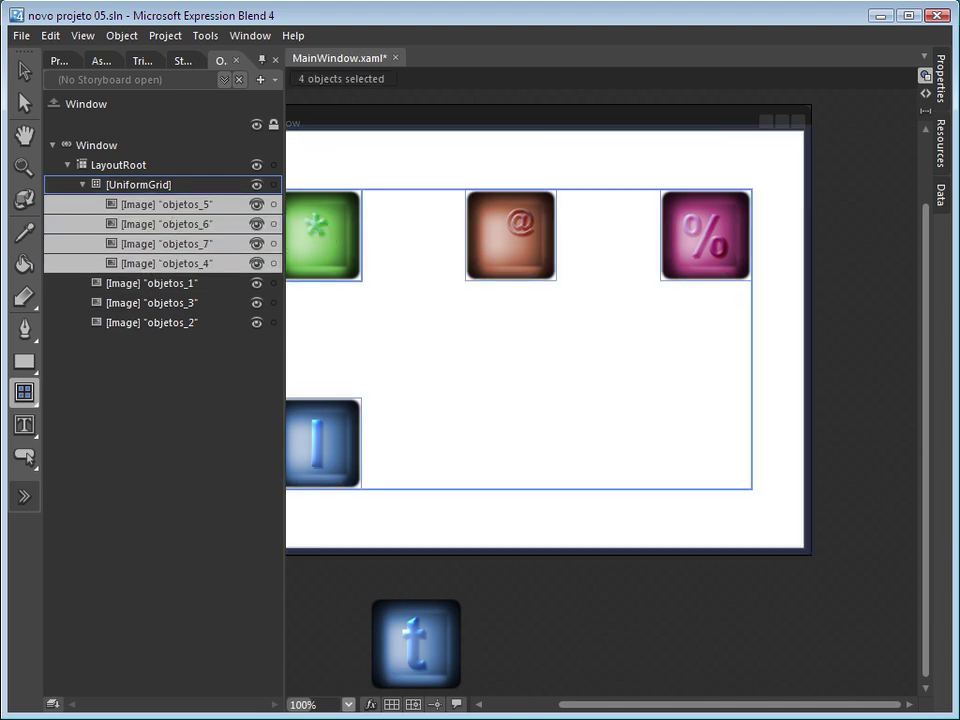
click(24, 68)
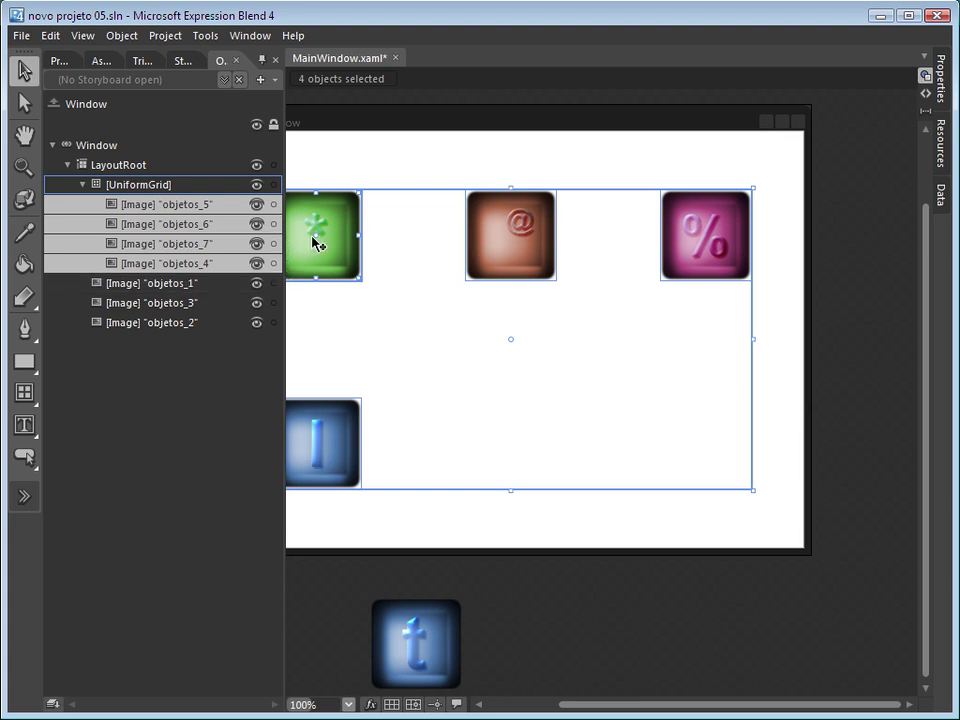
drag(322, 242, 574, 652)
key(alt)
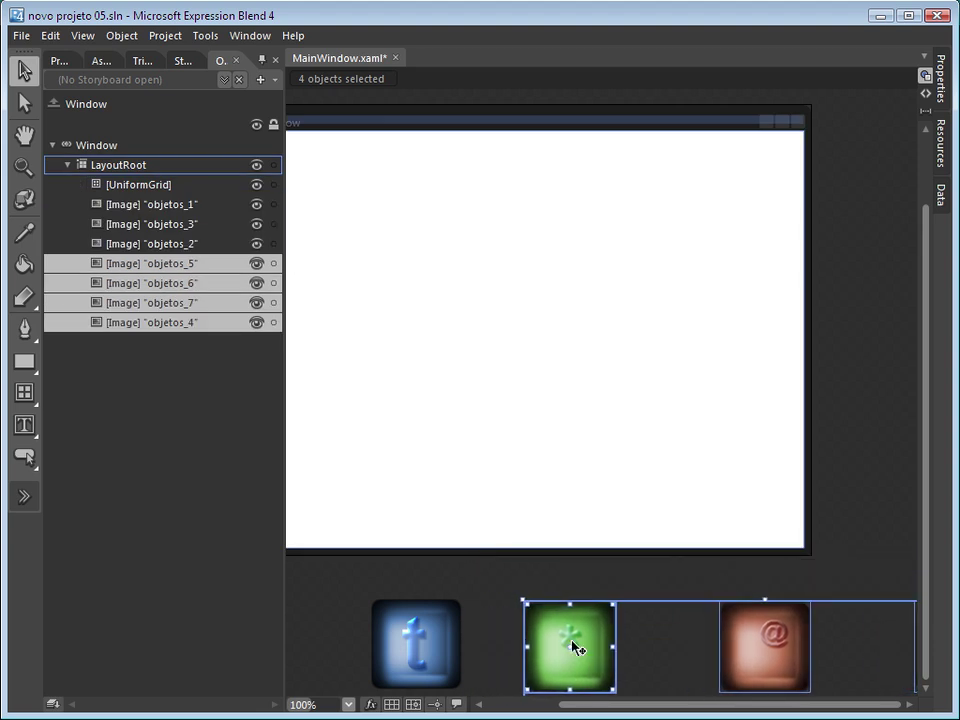
click(160, 189)
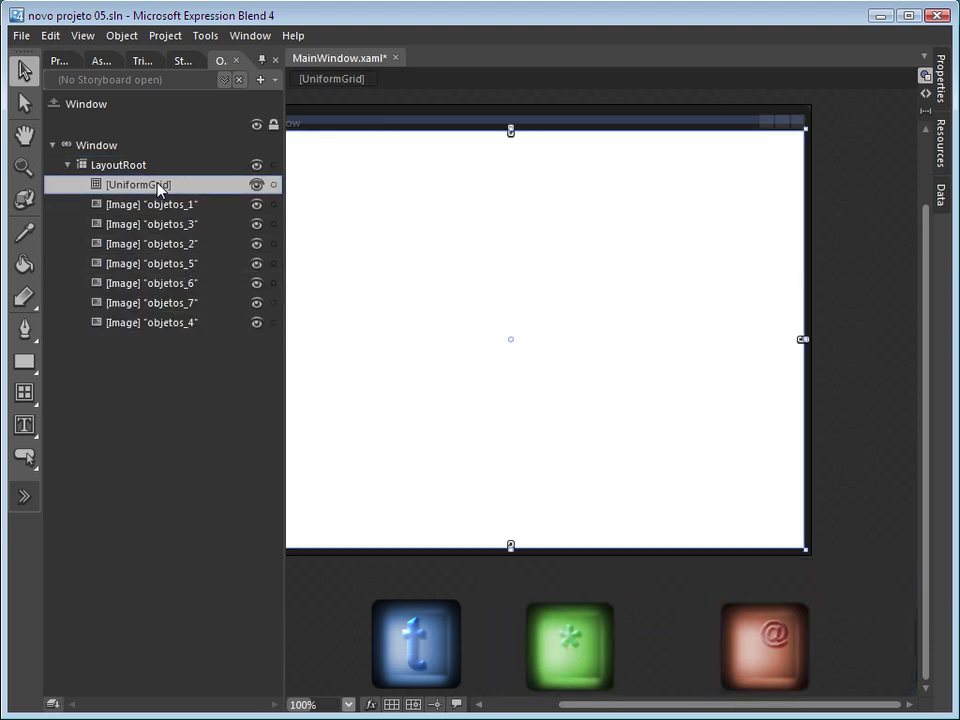
key(Delete)
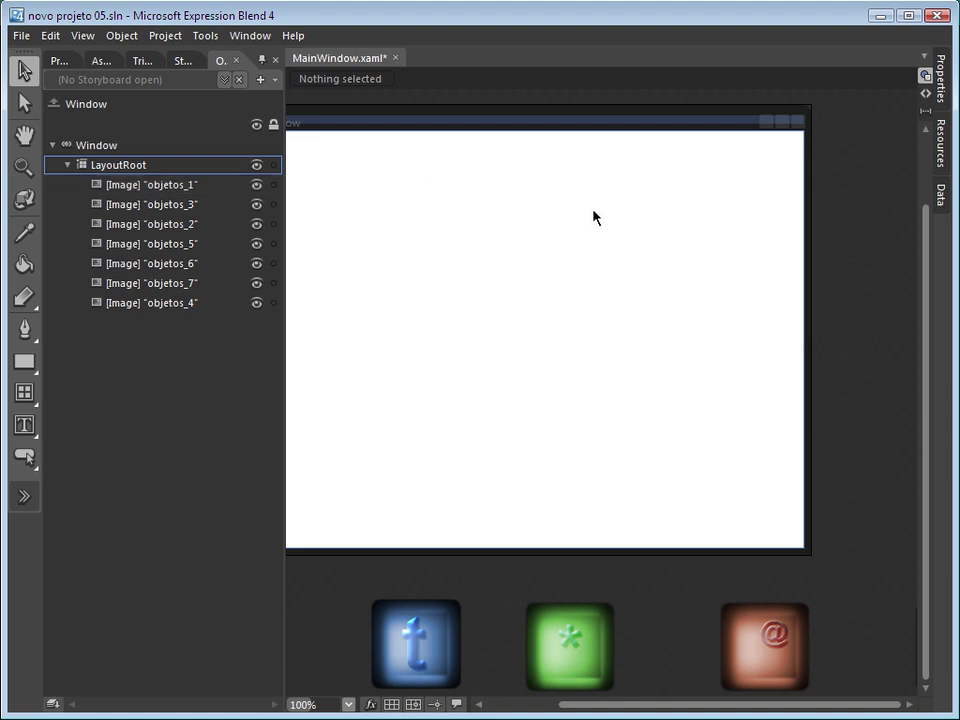
Draw a Grid container nearly filling the window, with margins of about 10 left, 14 top, 11 right and 10 bottom
click(24, 134)
drag(416, 225, 482, 228)
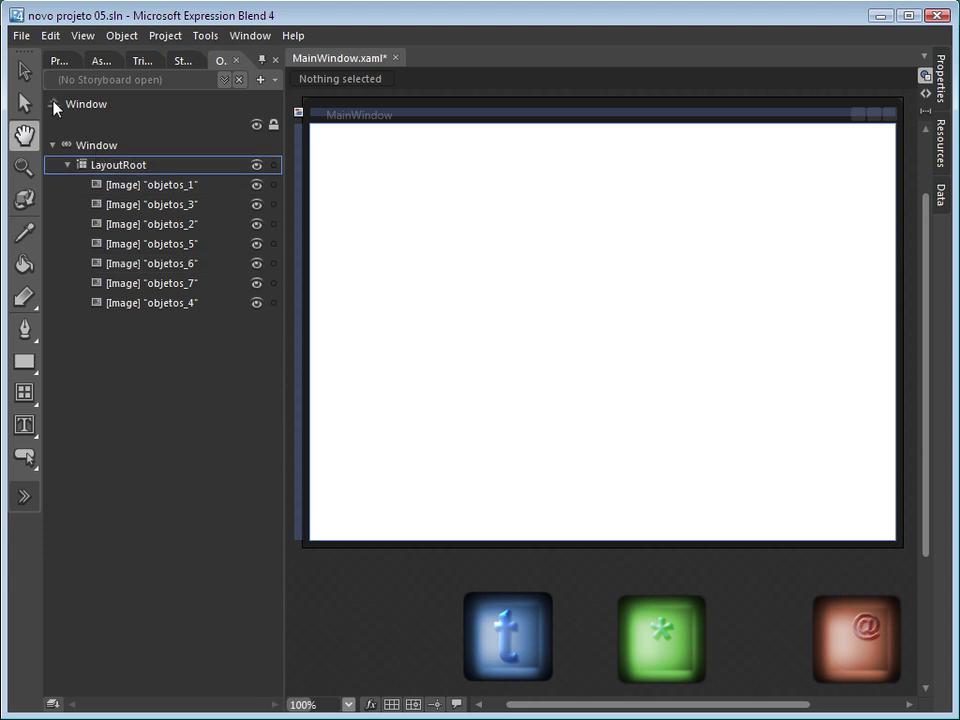
click(24, 70)
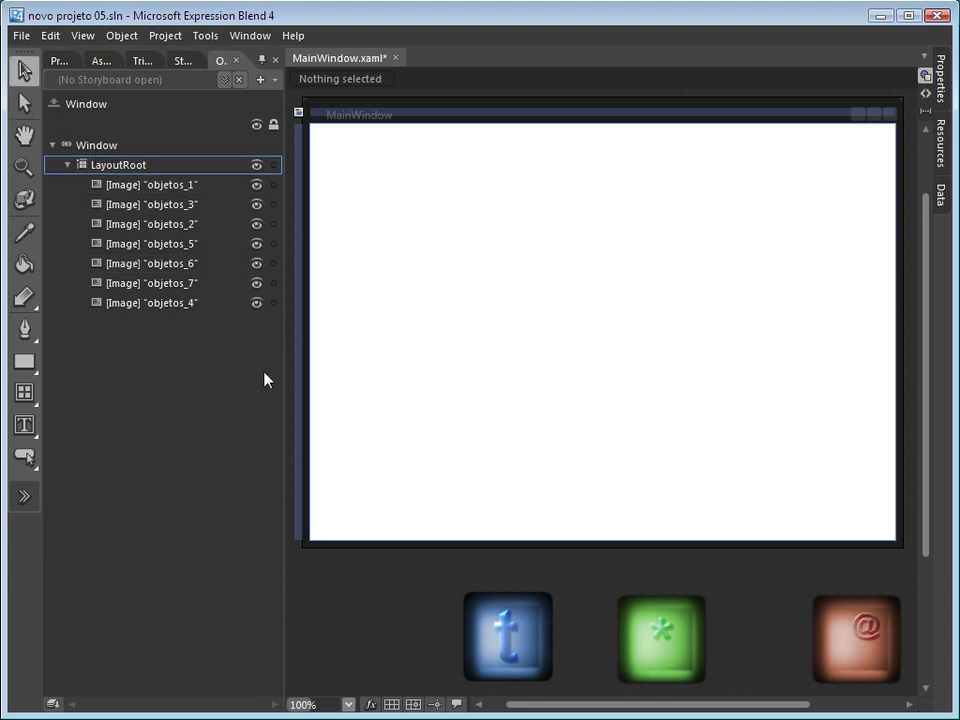
click(24, 392)
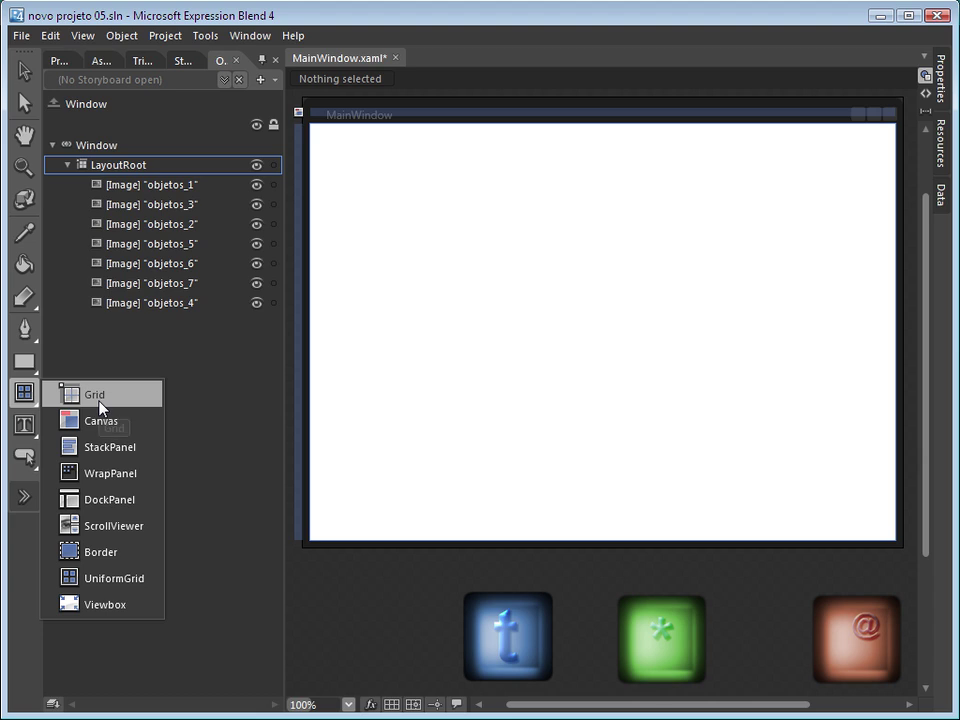
click(99, 401)
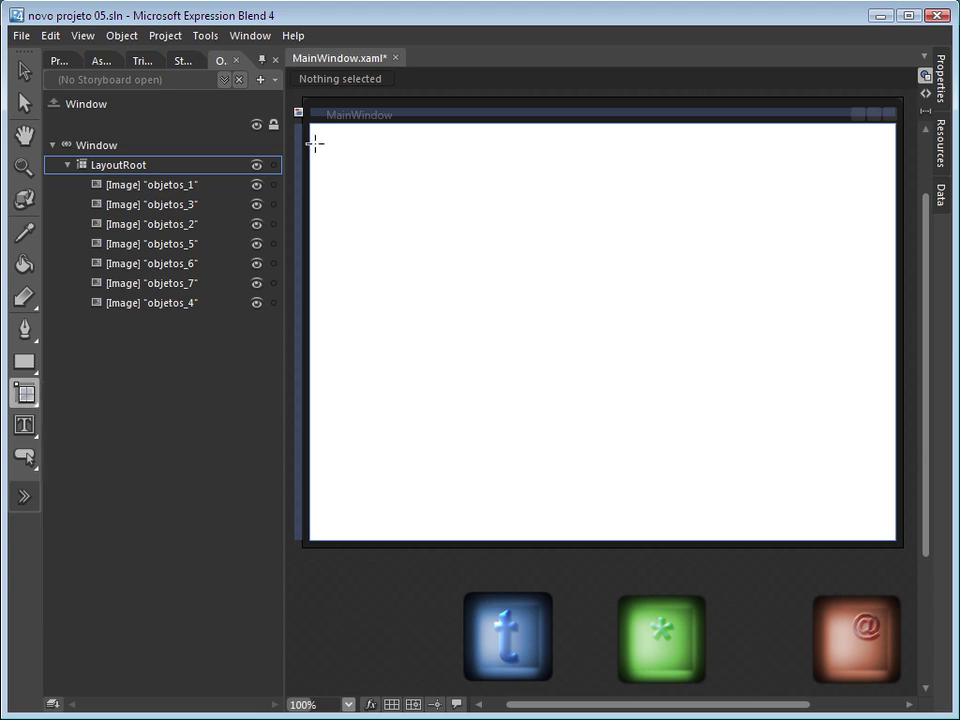
drag(320, 136, 887, 534)
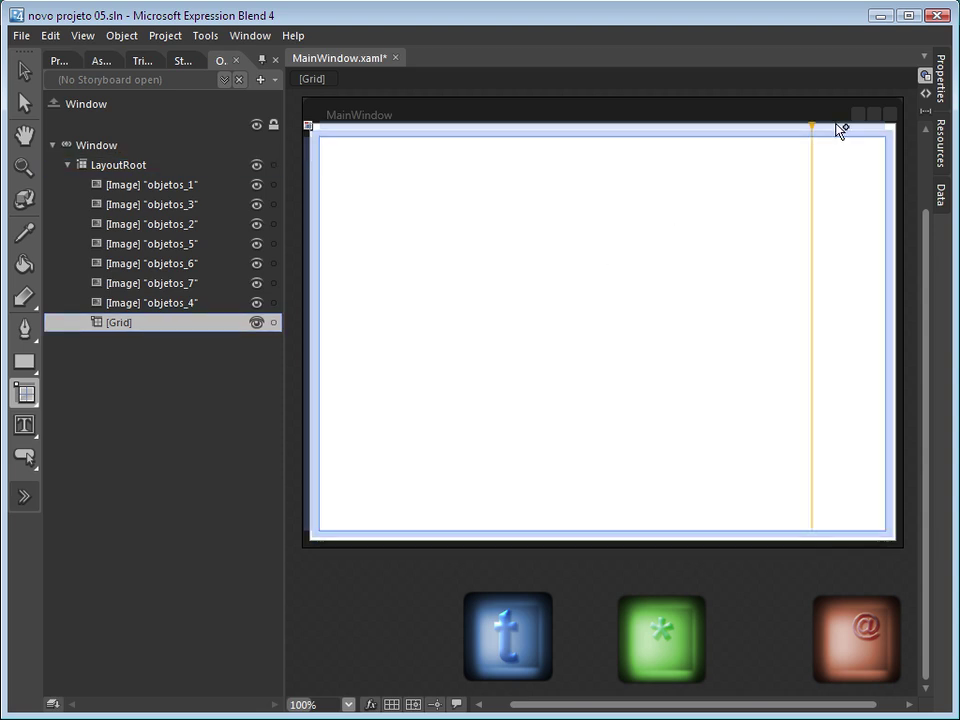
Set the new Grid's Row, Column, RowSpan and ColumnSpan properties to 10 each
mouse_move(944, 88)
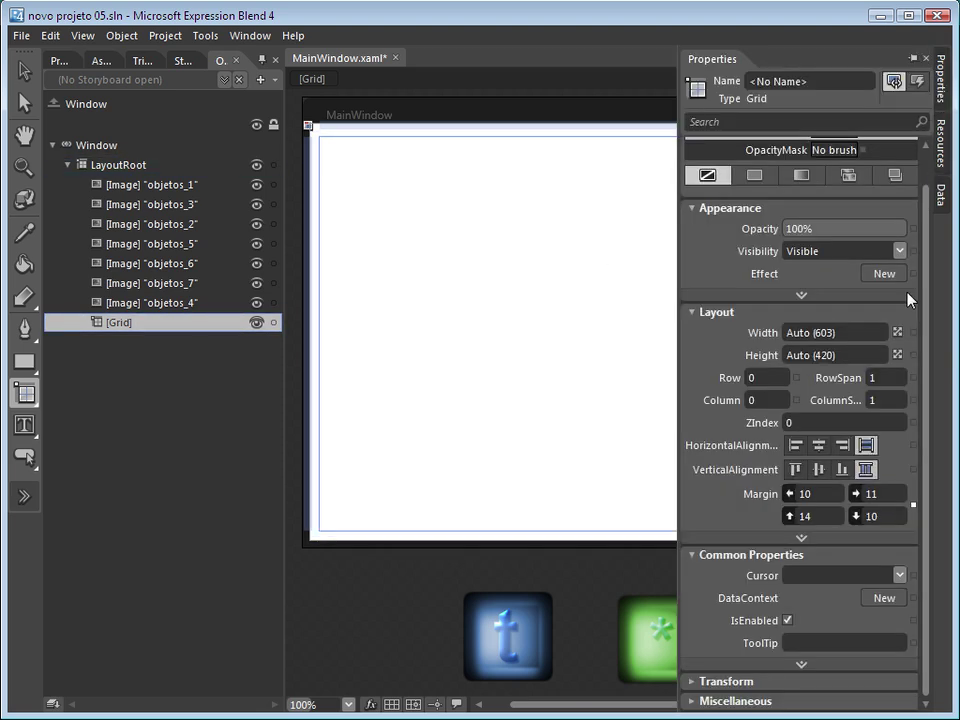
click(764, 377)
text(10)
key(Tab)
click(876, 400)
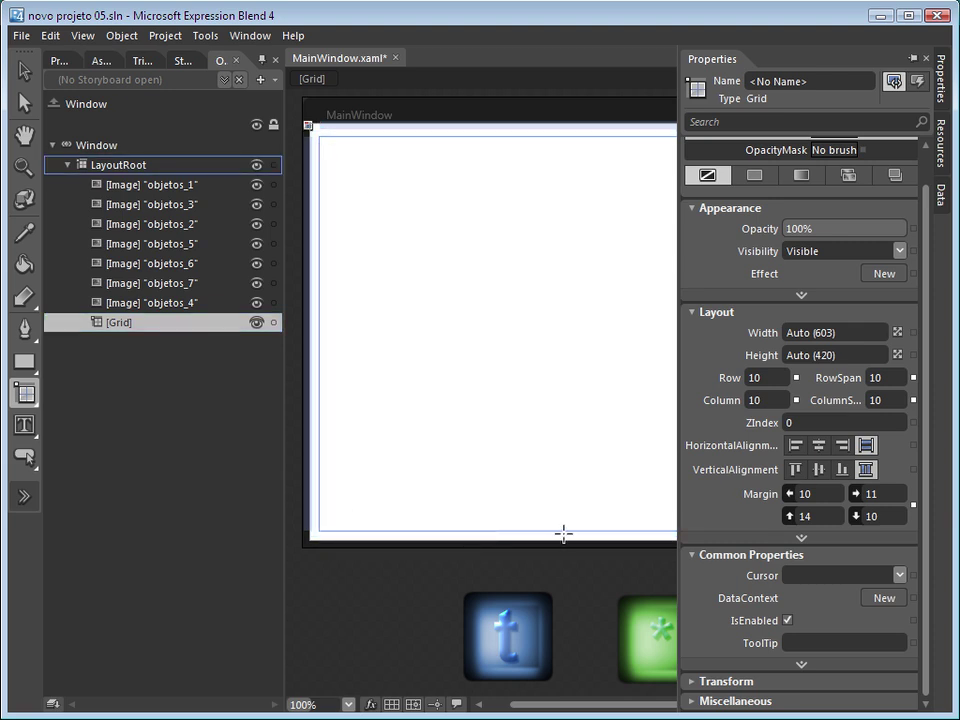
Place the blue t, 2 and T images inside the Grid and narrow the Grid to a right margin of about 79
key(v)
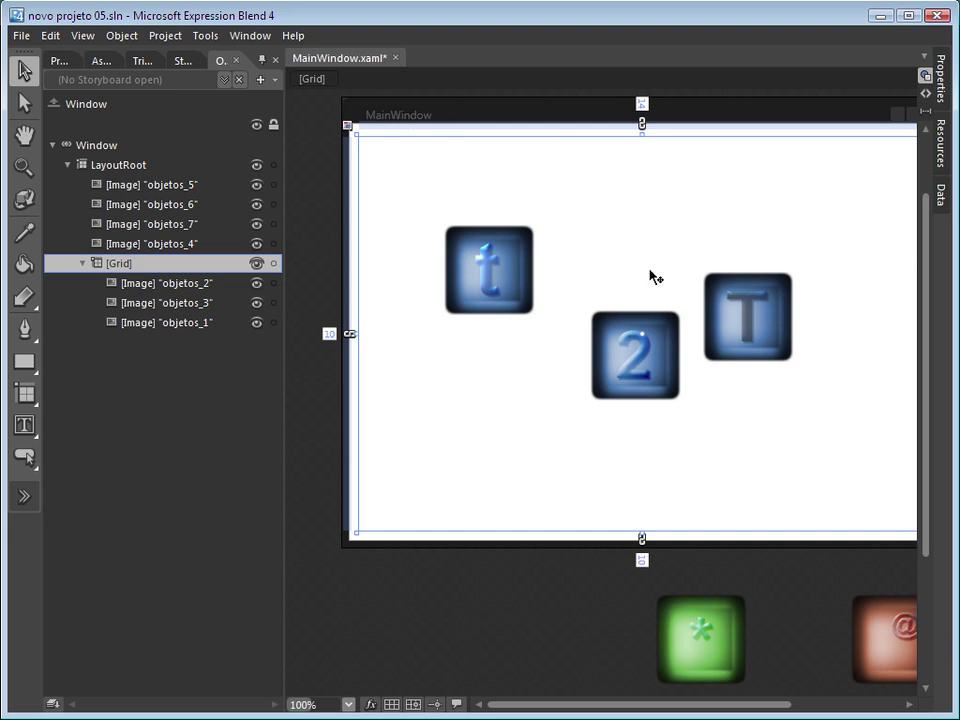
drag(643, 706, 734, 703)
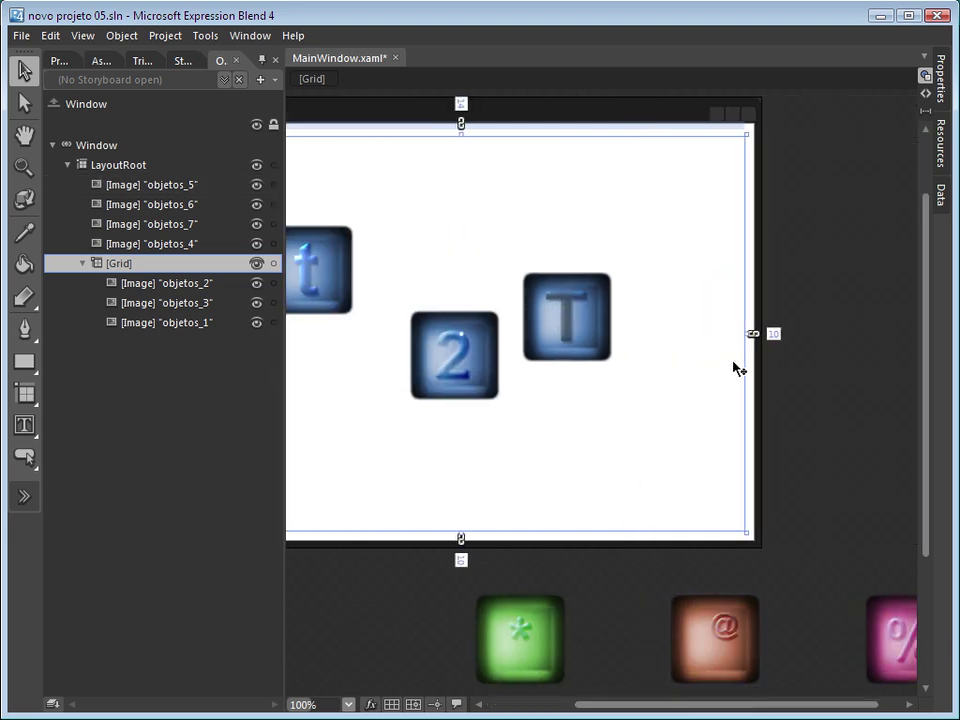
drag(752, 333, 837, 333)
drag(901, 326, 681, 333)
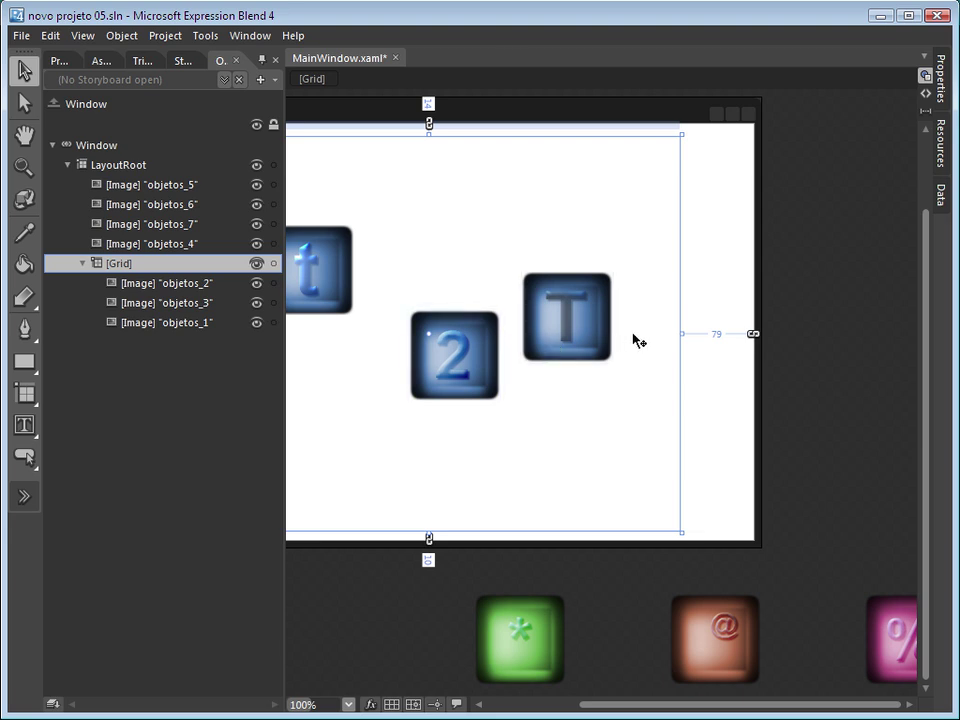
drag(617, 706, 487, 707)
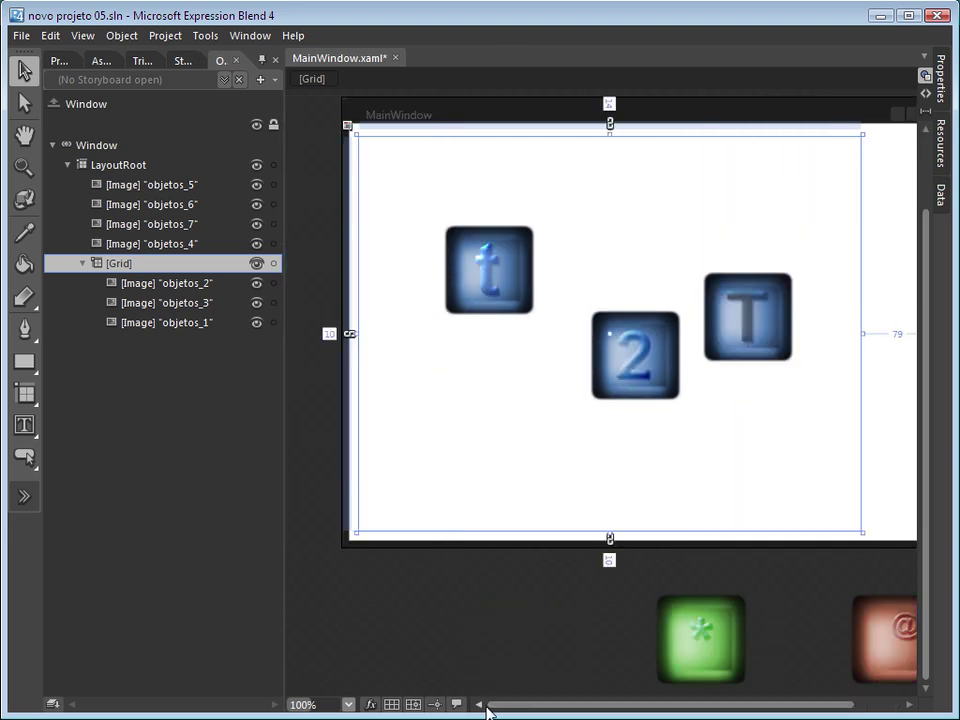
Try Grid layout mode on the layout root and widen the nested Grid to a right margin of about 37
click(343, 123)
click(339, 112)
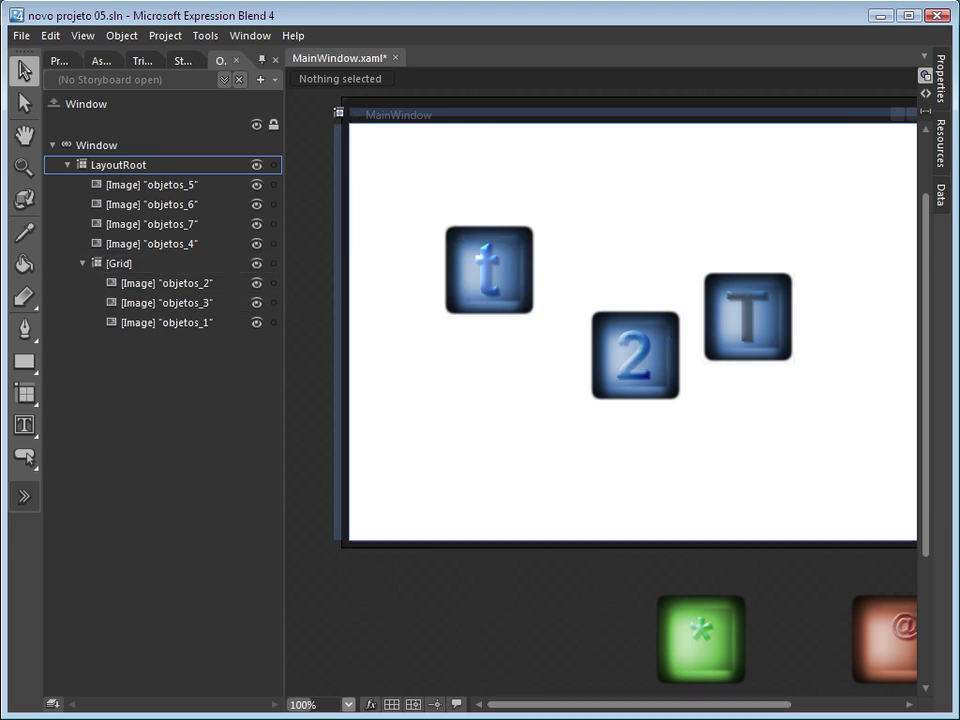
drag(768, 712, 817, 704)
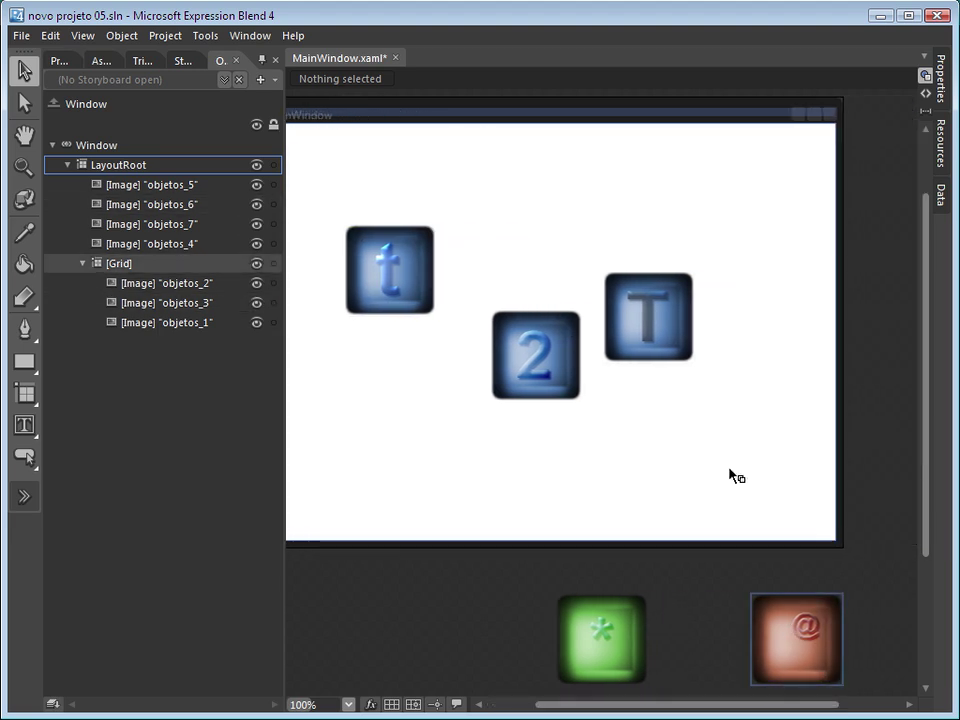
click(711, 429)
drag(762, 333, 802, 319)
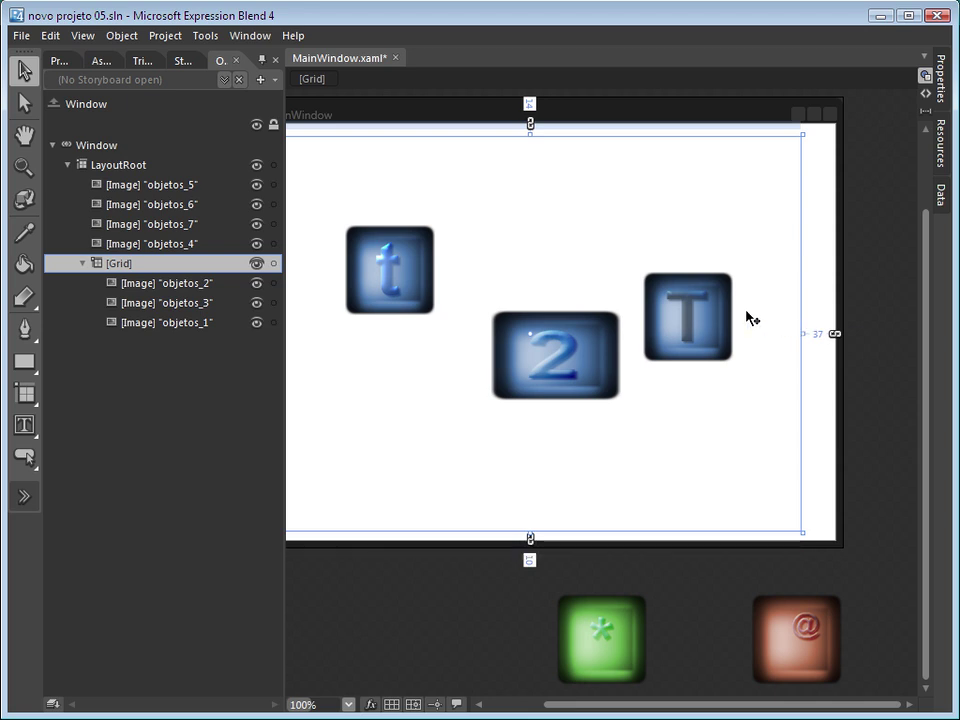
click(683, 333)
click(830, 284)
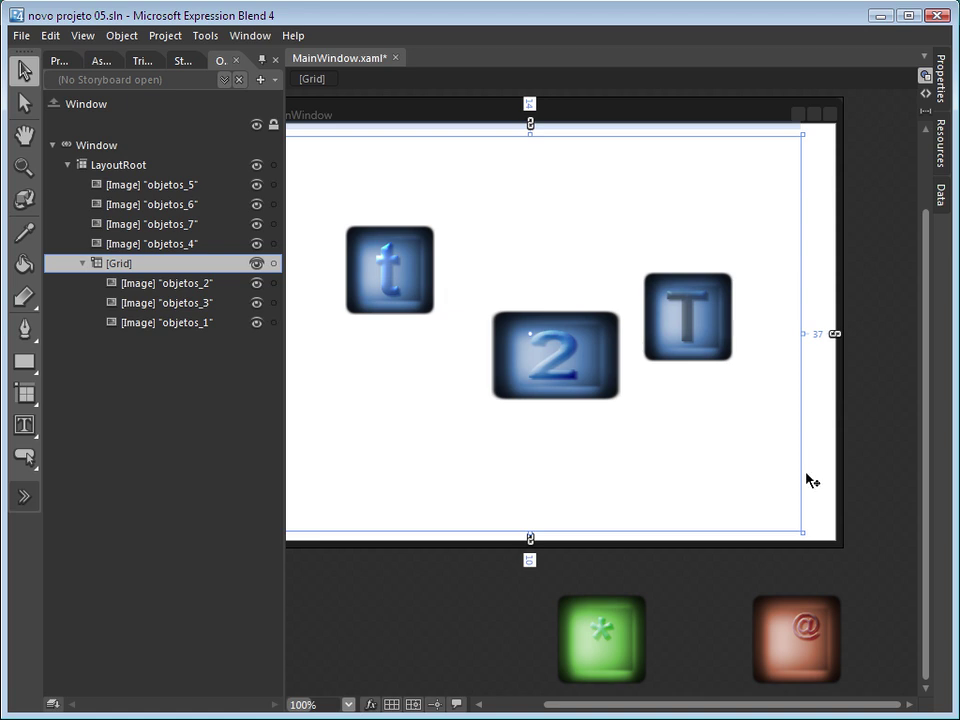
Narrow the nested Grid in Canvas layout mode to a right margin of about 107
scroll(537, 186, left, 3)
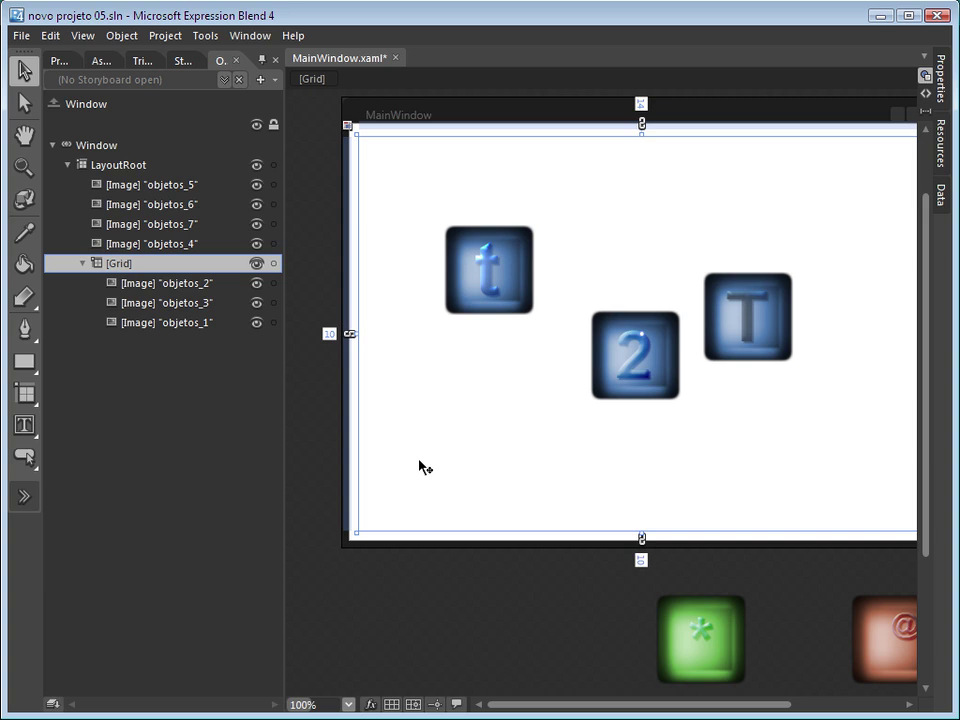
drag(536, 707, 594, 707)
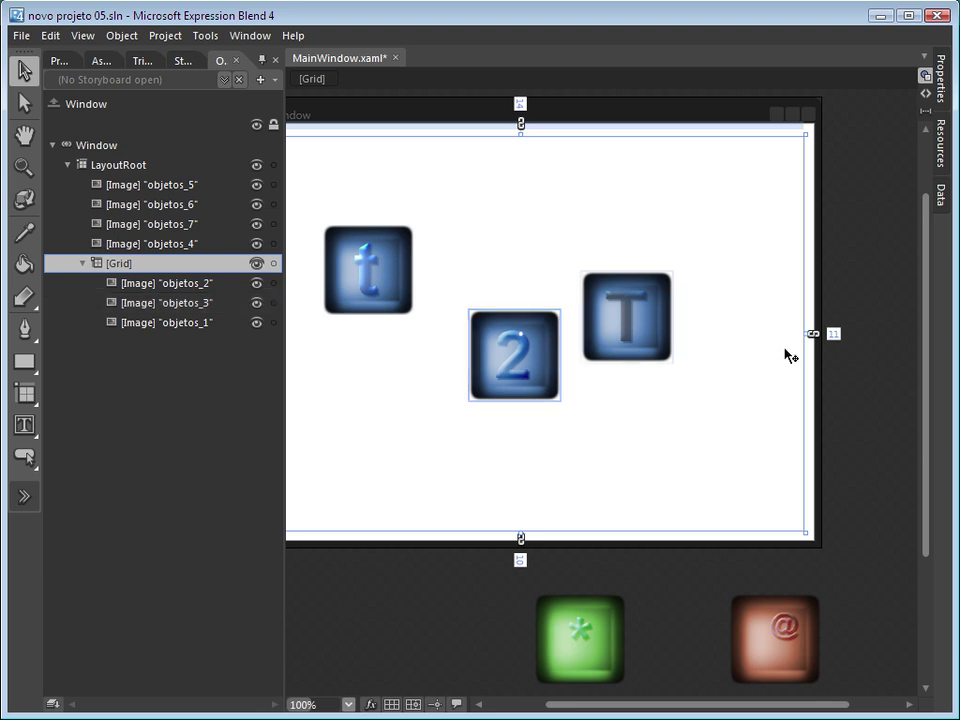
drag(806, 336, 715, 352)
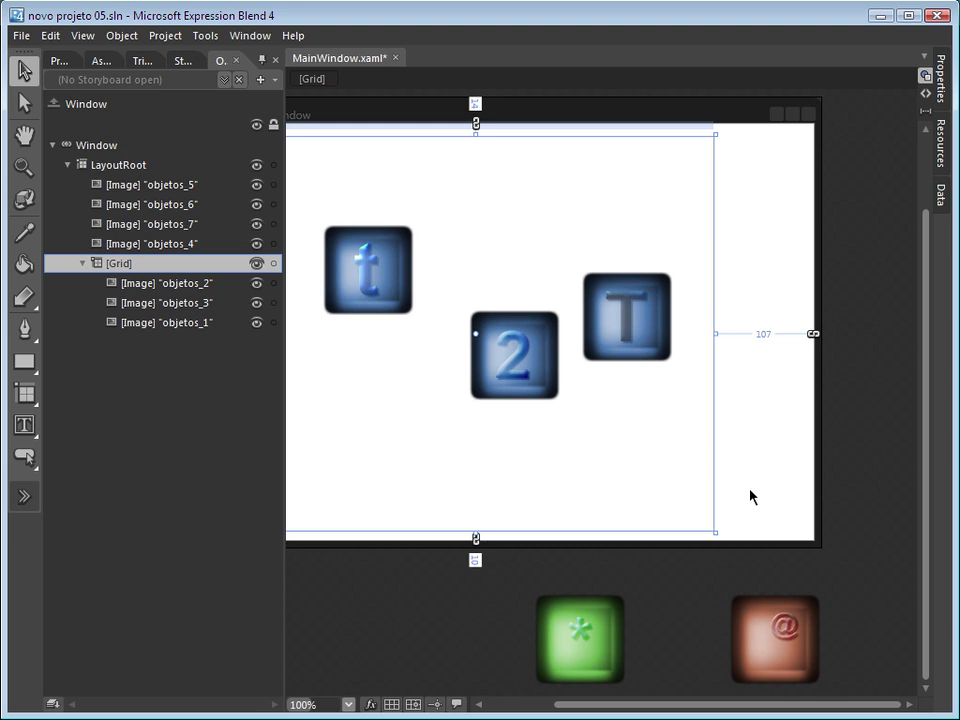
drag(640, 705, 565, 717)
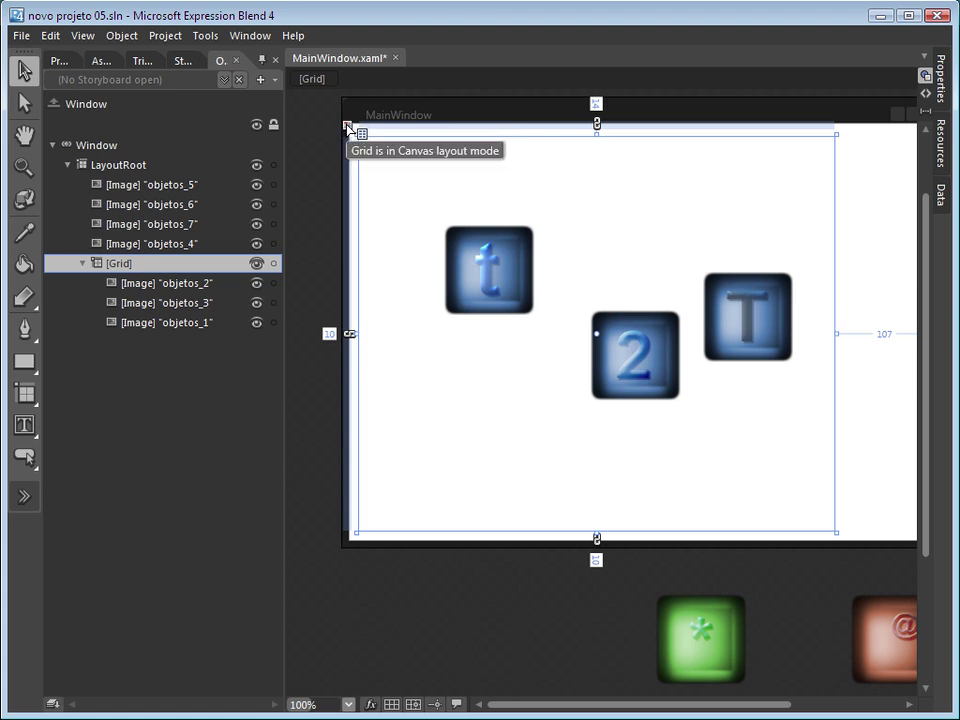
Switch the nested Grid to Grid layout mode, try narrowing it to a right margin of about 139, and undo that resize
click(348, 127)
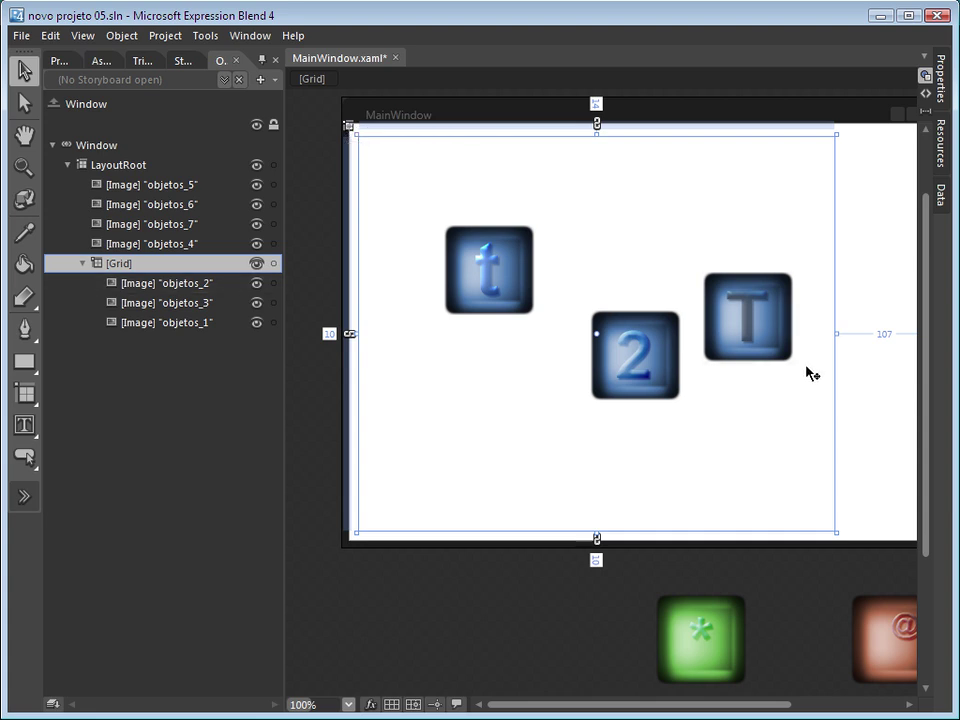
drag(620, 706, 664, 704)
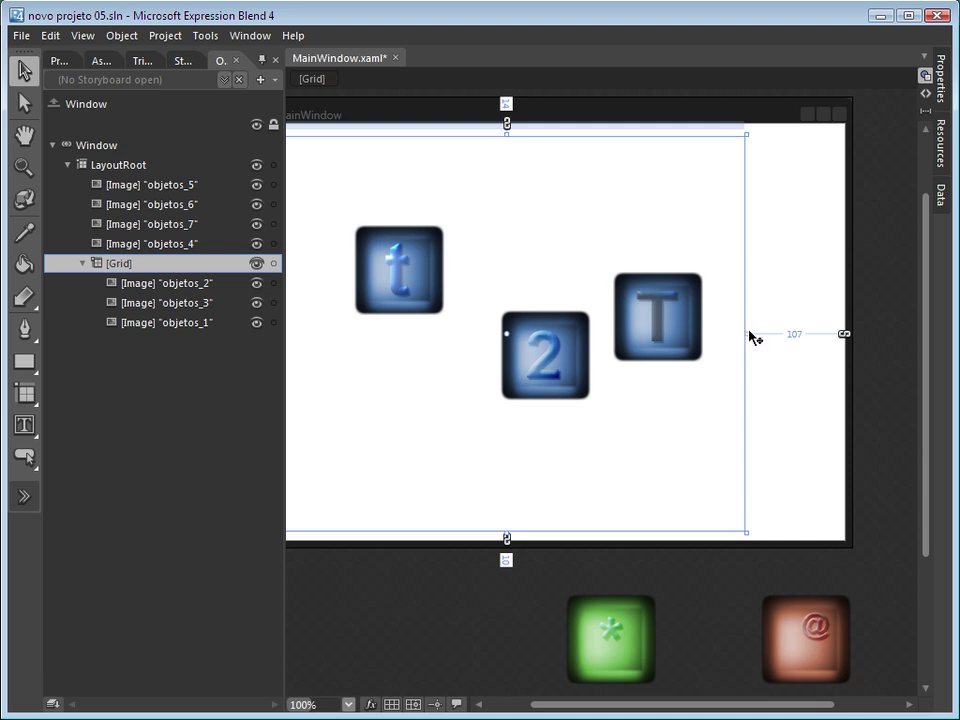
drag(746, 332, 717, 334)
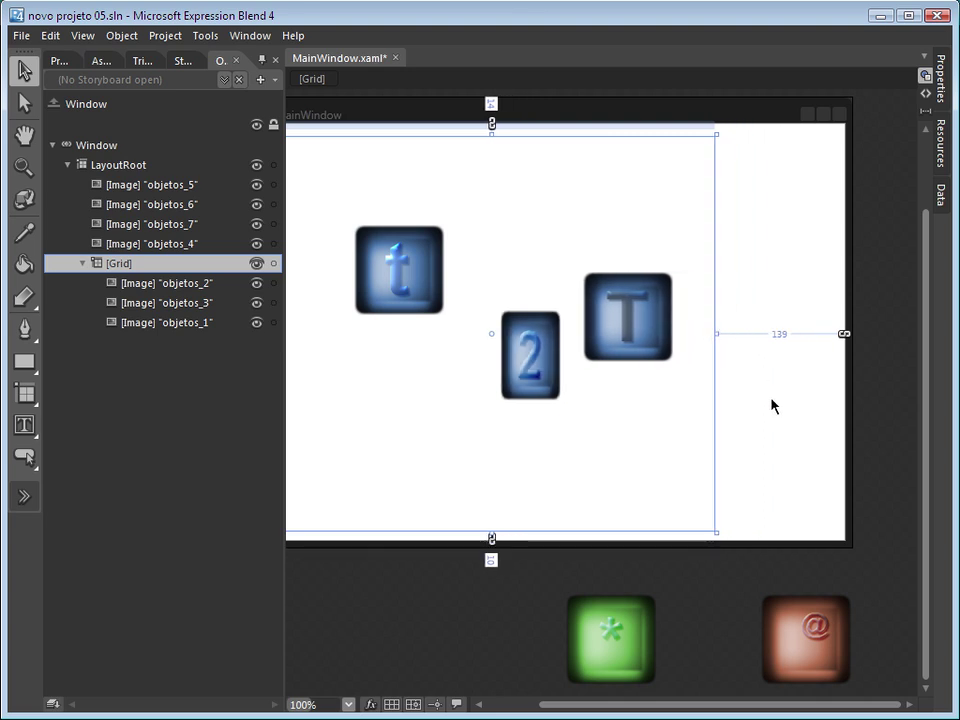
key(ctrl+z)
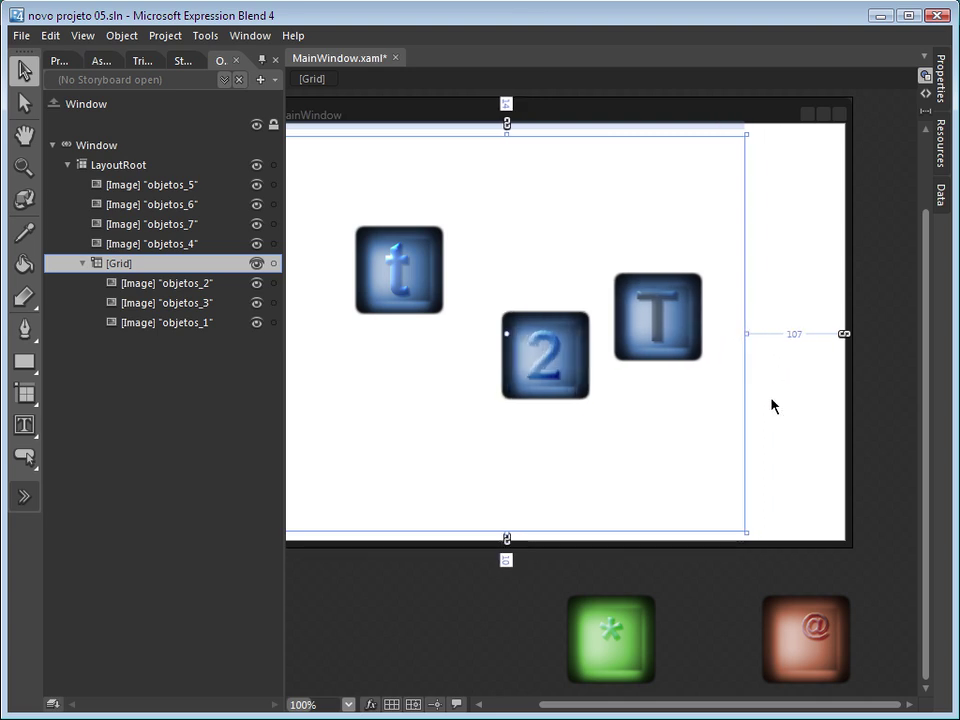
Unpin the 2 and T images from the right edge of the nested Grid
click(533, 362)
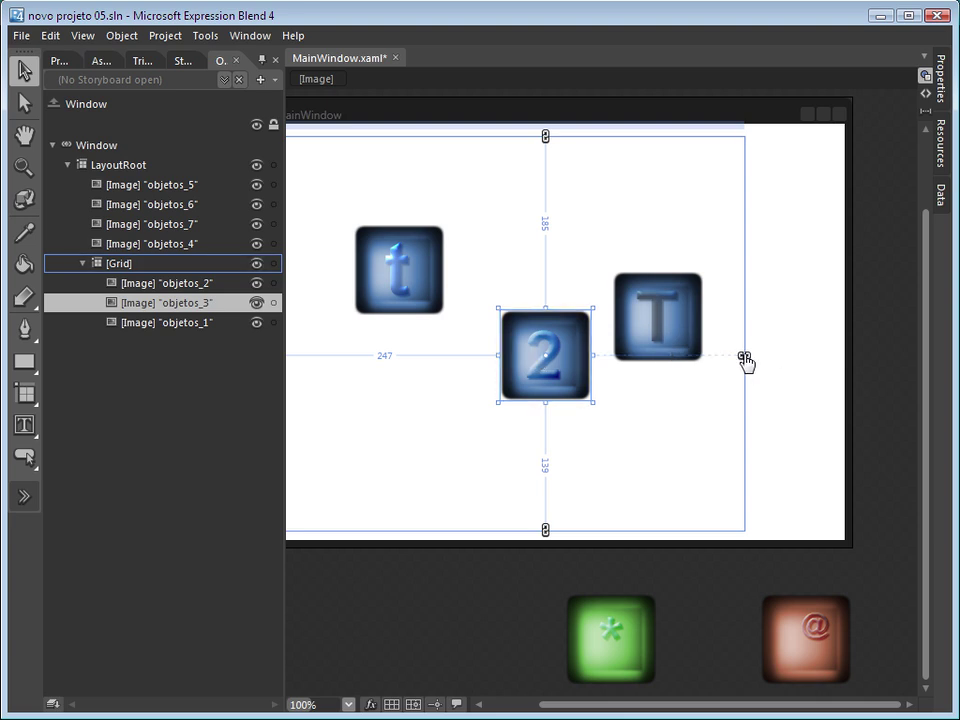
click(671, 339)
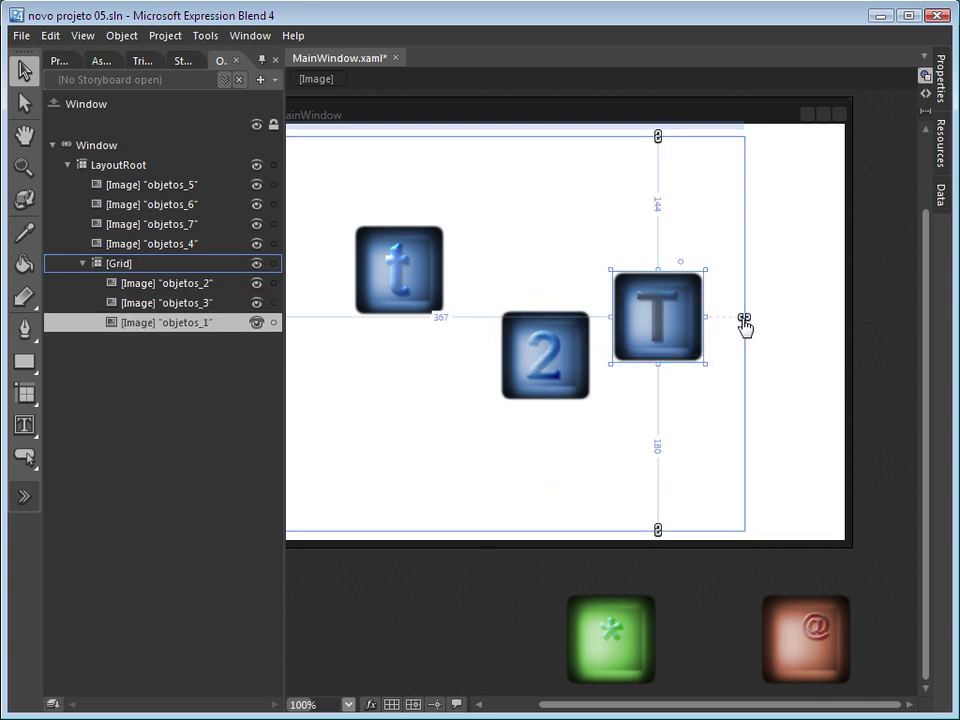
Widen the nested Grid to a right margin of about 86 and return it to Canvas layout mode
click(740, 375)
mouse_move(746, 333)
mouse_down()
mouse_move(836, 333)
mouse_move(765, 334)
mouse_up()
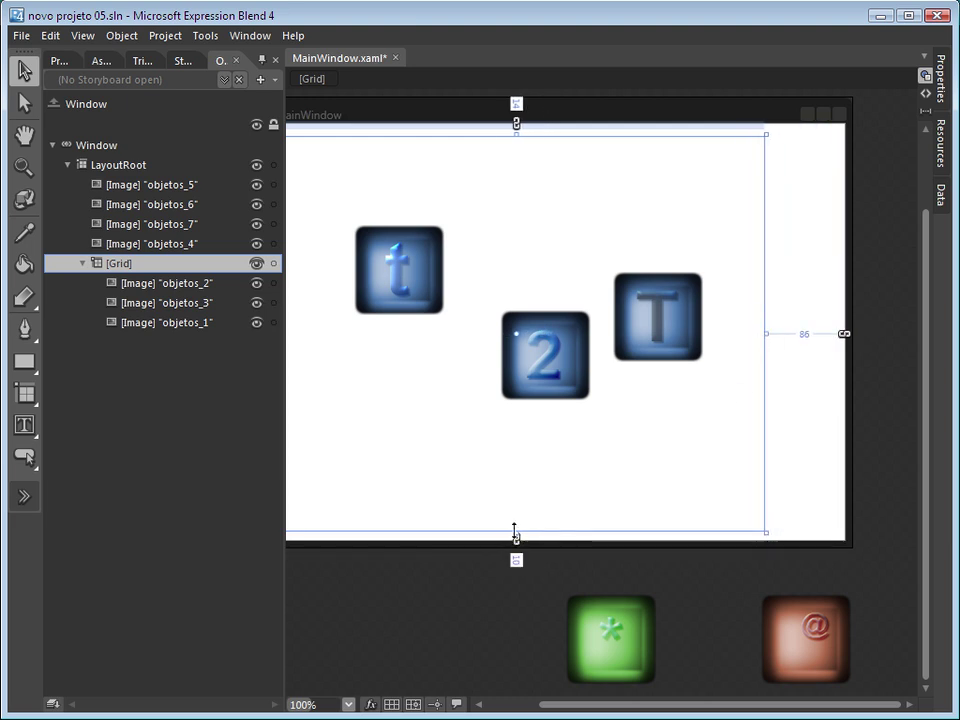
mouse_move(516, 533)
mouse_down()
mouse_move(514, 454)
mouse_move(511, 533)
mouse_up()
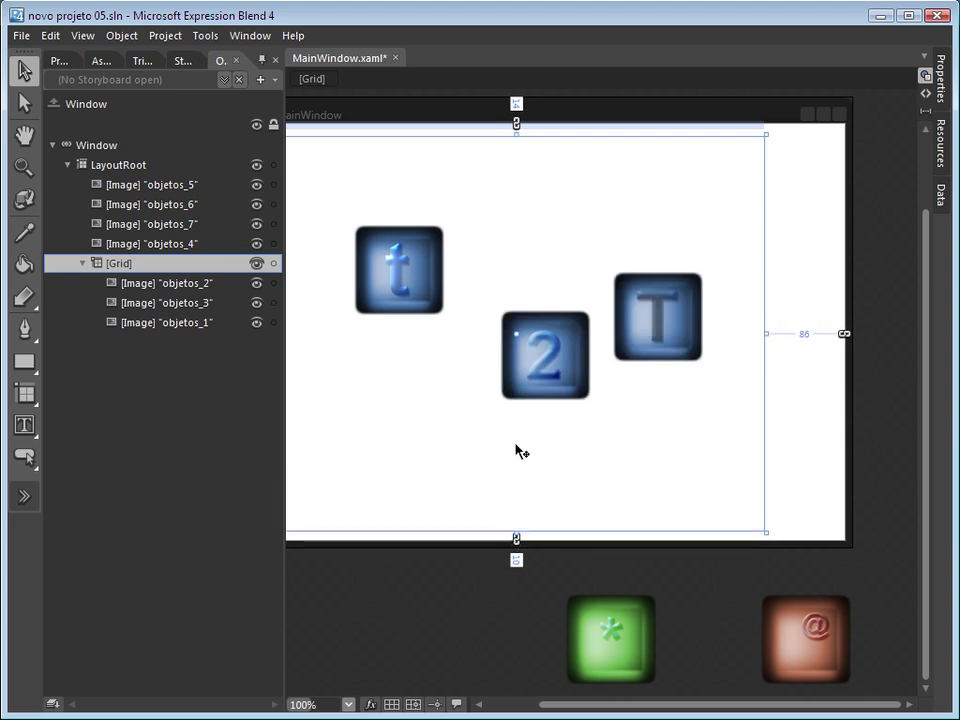
drag(574, 707, 488, 710)
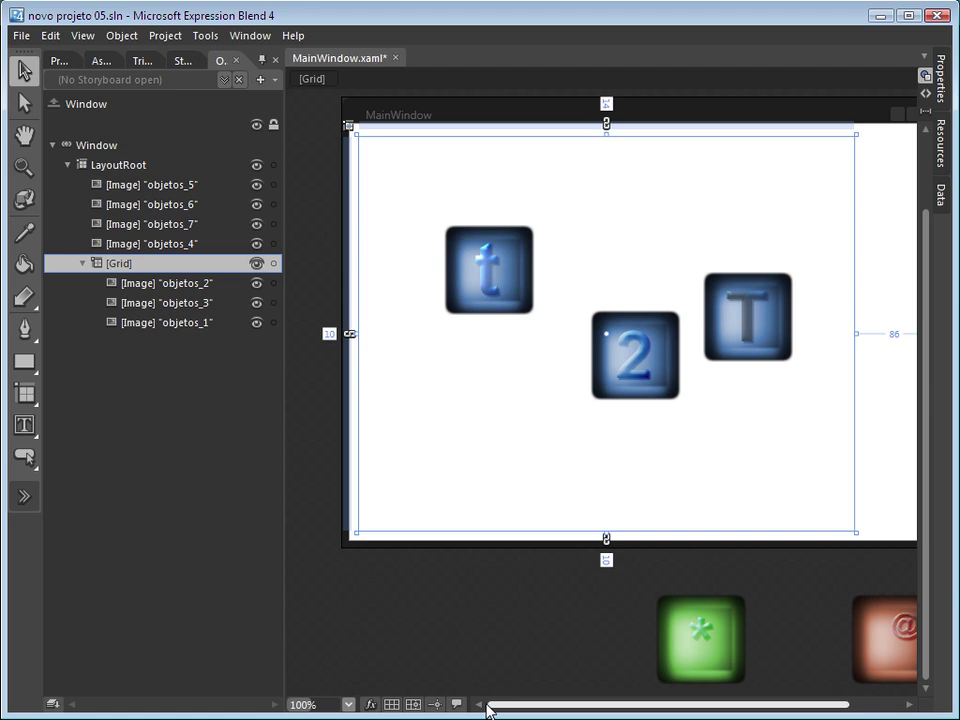
click(349, 123)
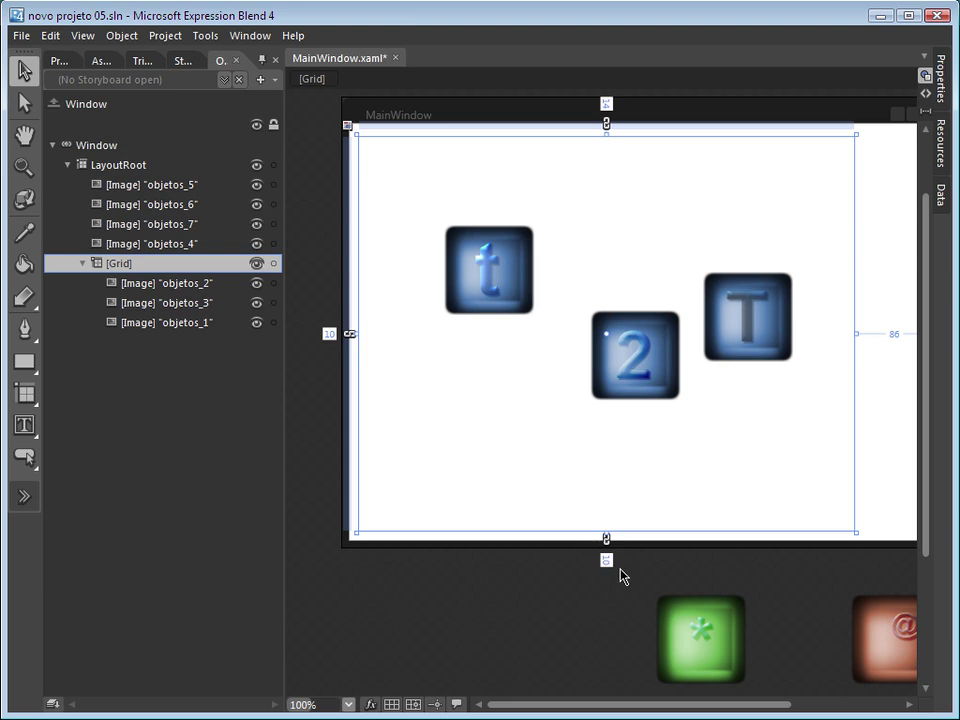
Shorten the nested Grid to a bottom margin of about 91 and select the 2 image to check its pins
drag(605, 532, 605, 454)
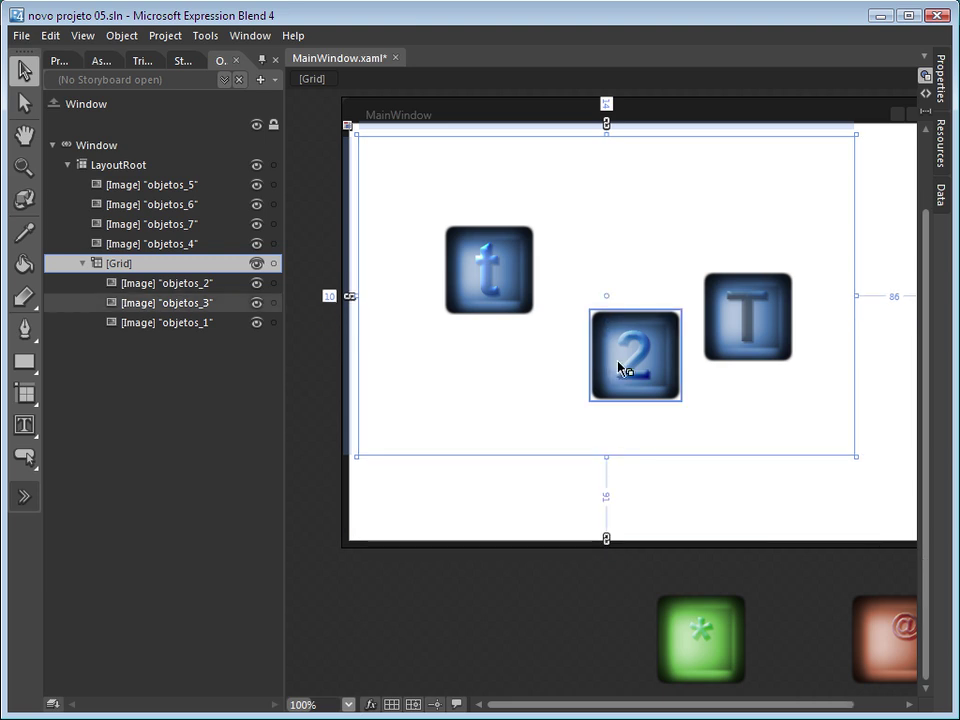
click(633, 356)
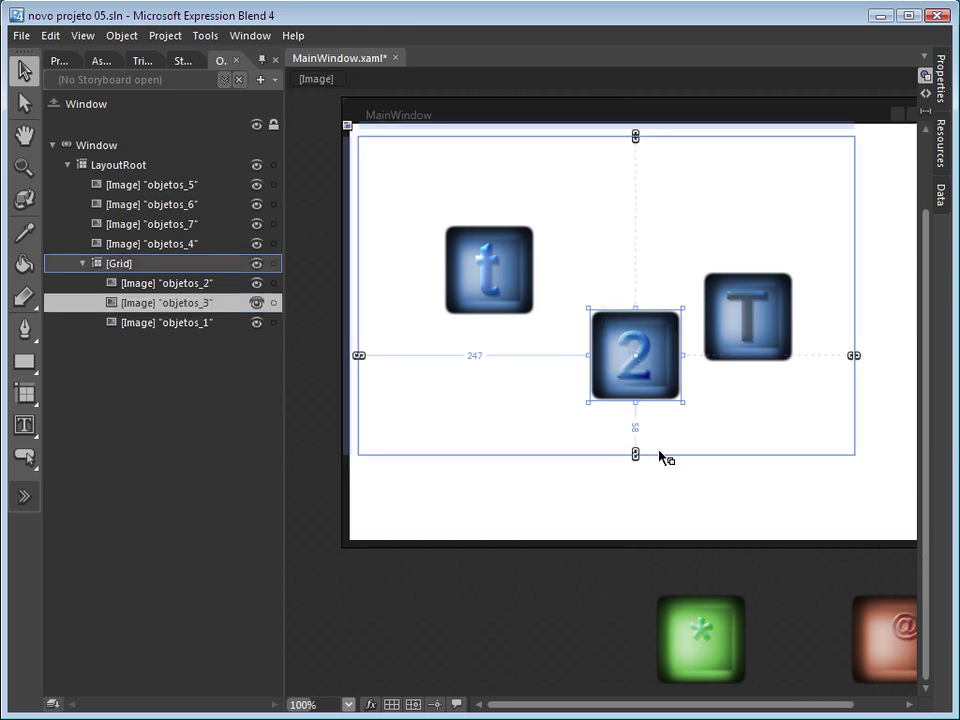
click(661, 505)
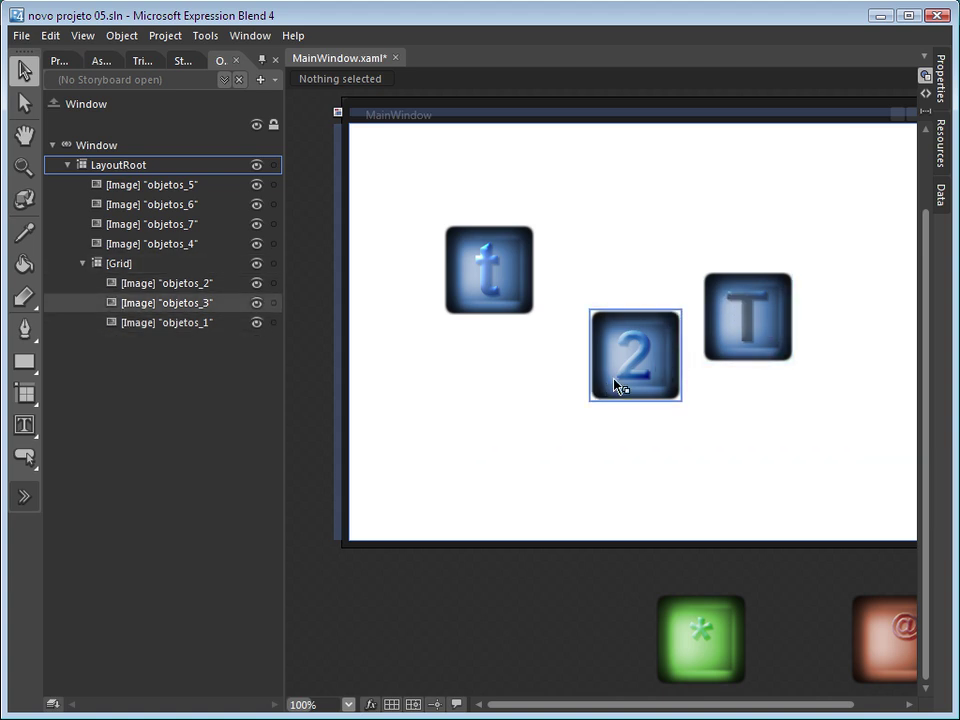
Run the project and resize the running window in width and height to check how the images respond
key(ctrl+shift+b)
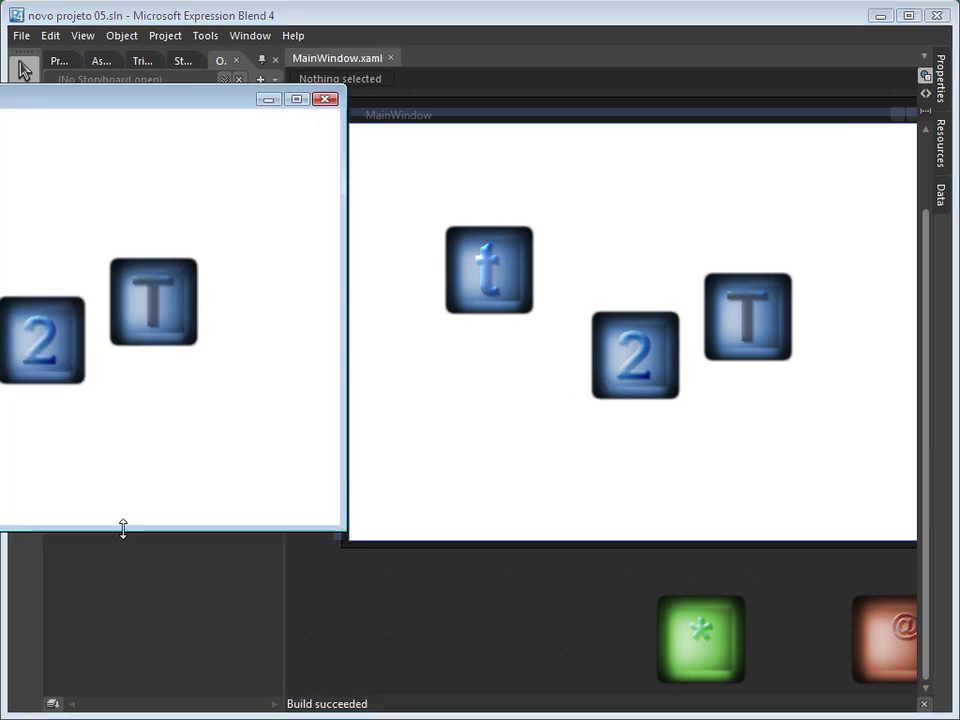
drag(28, 100, 396, 79)
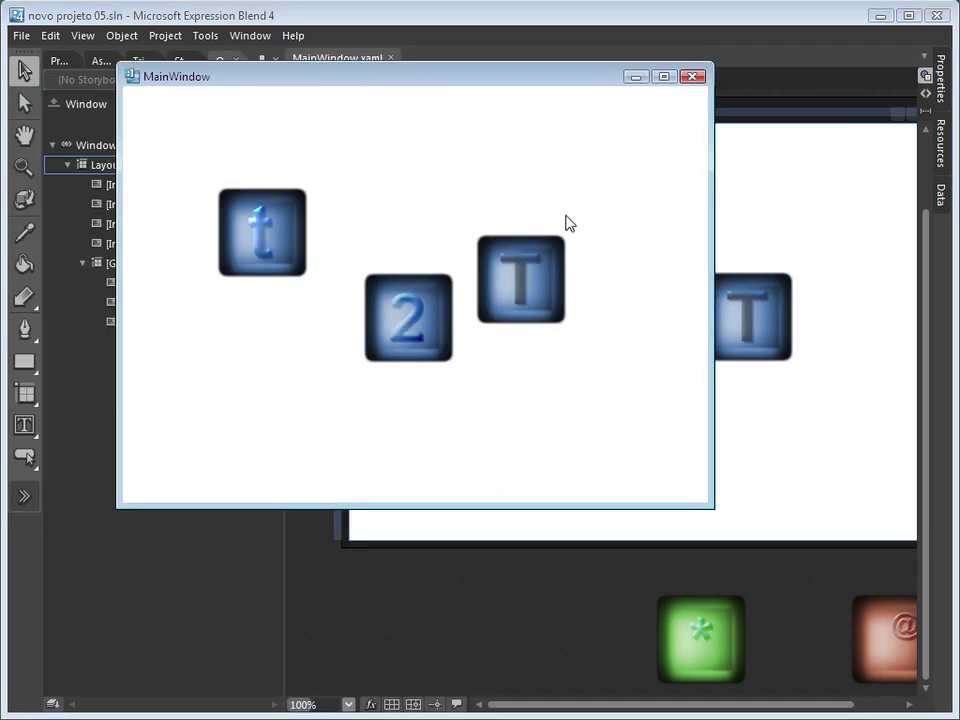
drag(712, 240, 741, 256)
drag(457, 507, 407, 493)
Unpin the t image from the nested Grid's bottom edge and enlarge the Grid to right and bottom margins of 10
click(490, 460)
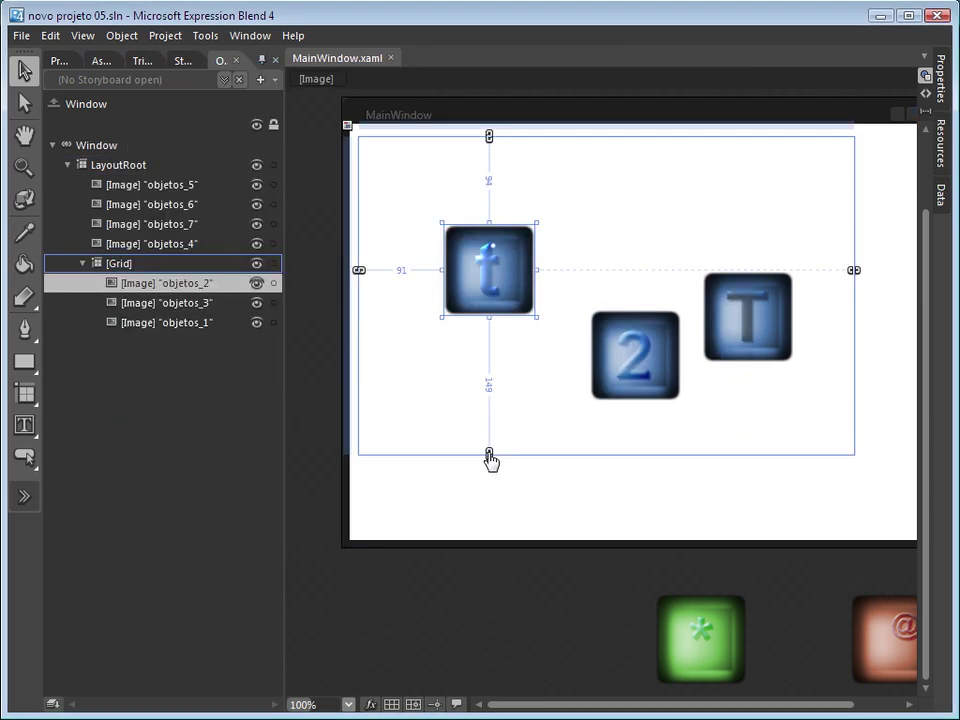
click(750, 352)
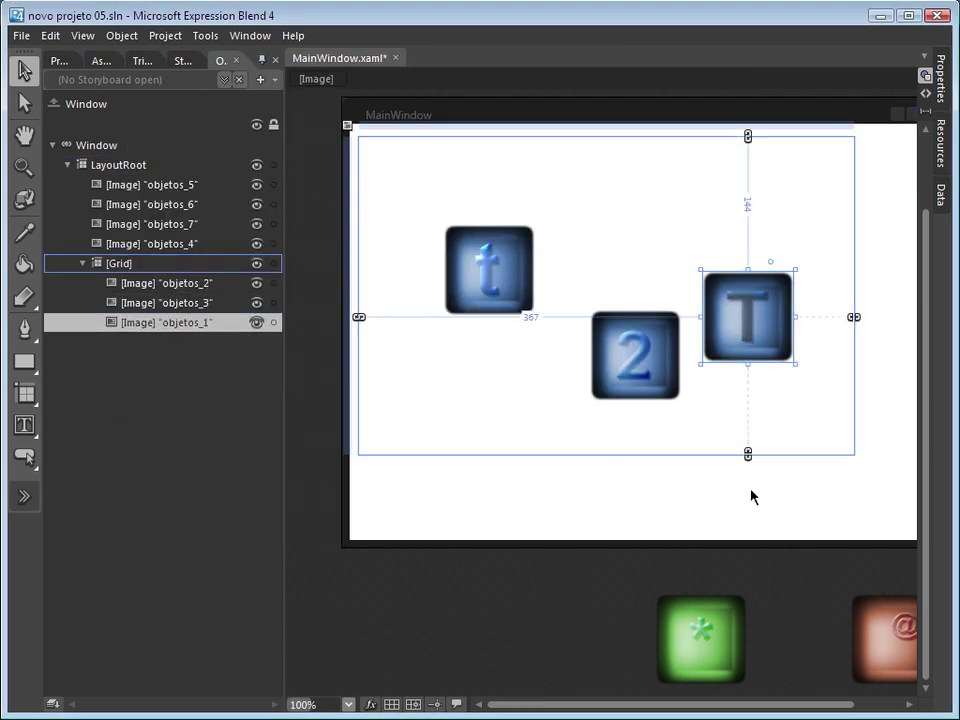
click(808, 403)
drag(831, 706, 902, 699)
drag(775, 456, 847, 533)
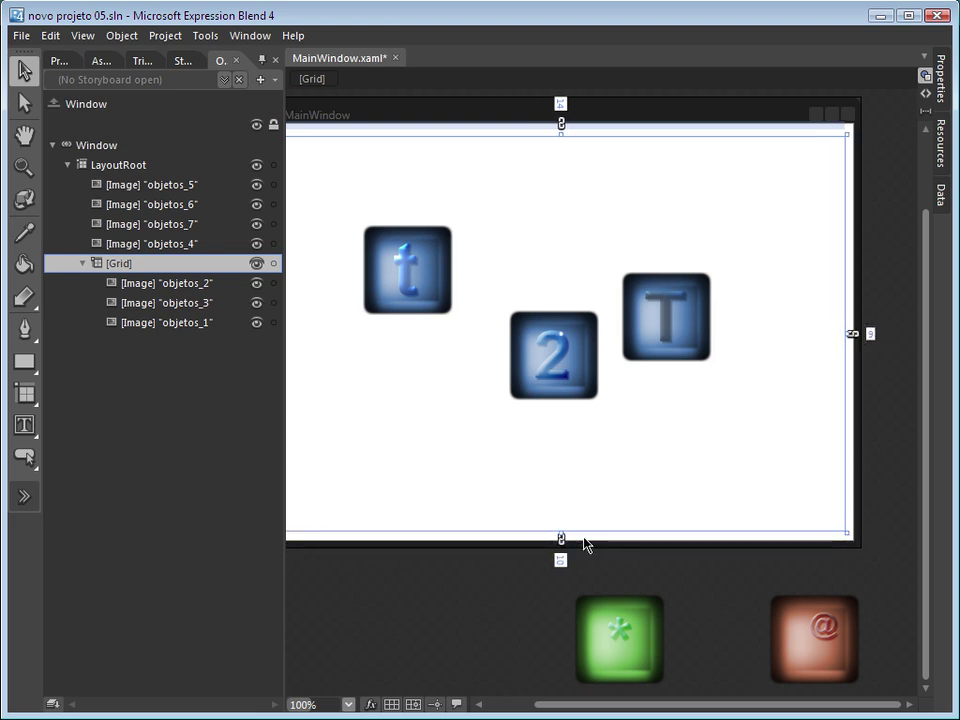
drag(848, 335, 843, 334)
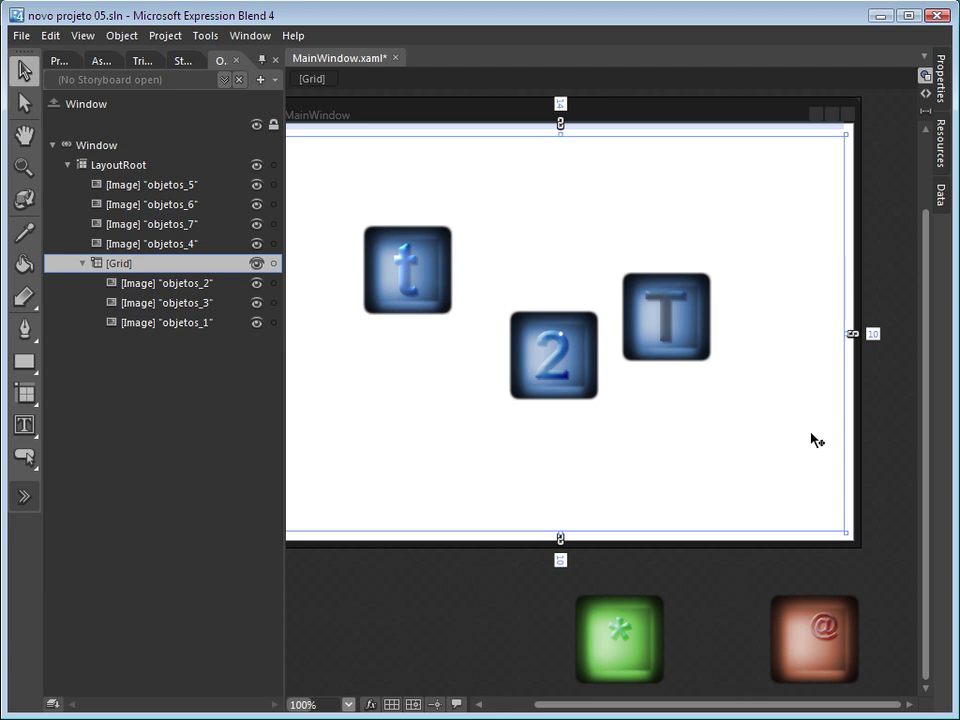
Switch the nested Grid to Grid layout mode and add a vertical divider through the t image to make two columns
scroll(405, 180, left, 2)
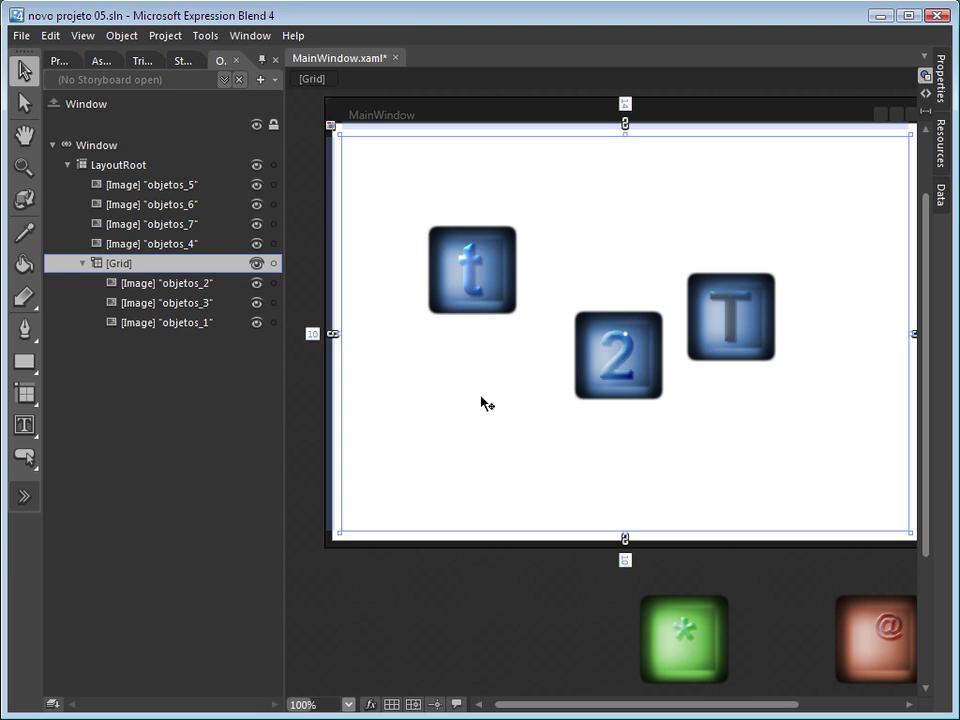
click(331, 126)
click(500, 128)
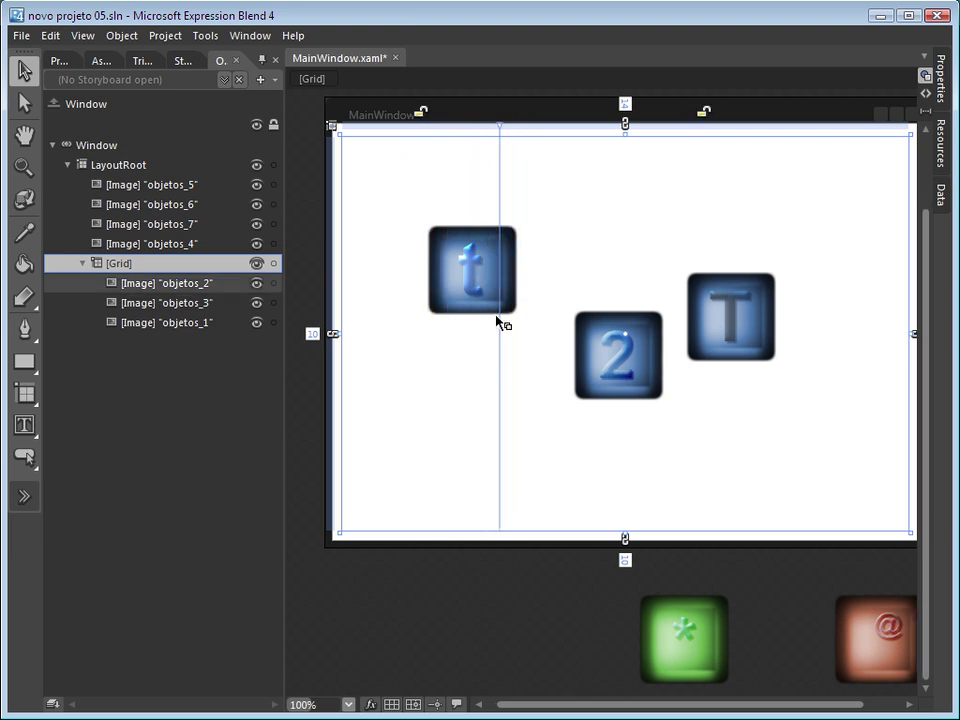
Move the t image fully into the first column, with a left margin of 34,912 and a top margin of 36
click(435, 262)
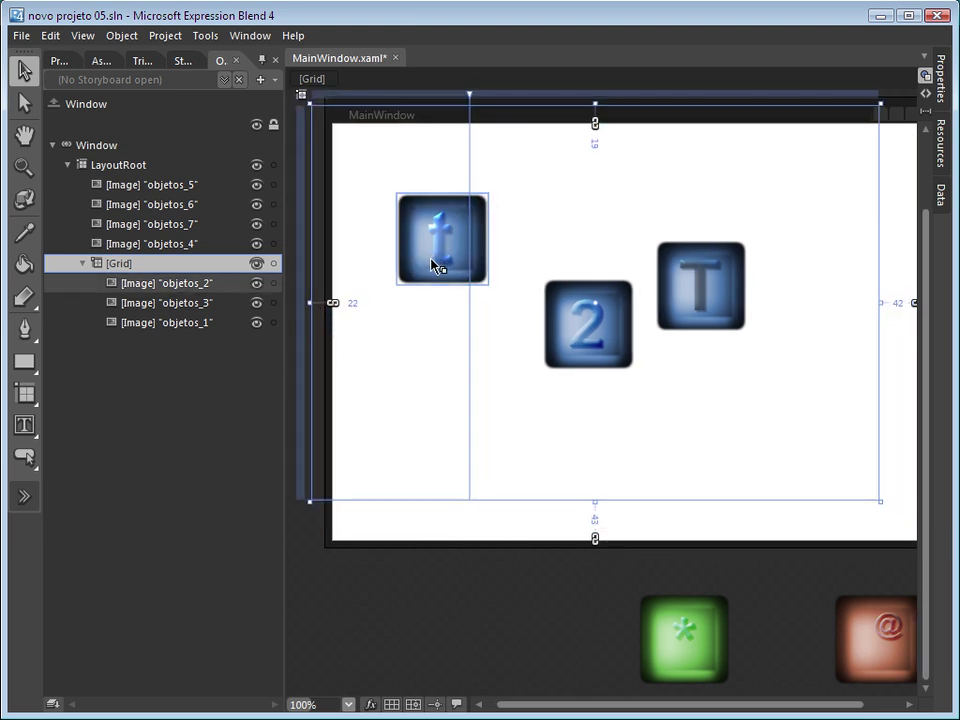
drag(443, 265, 405, 220)
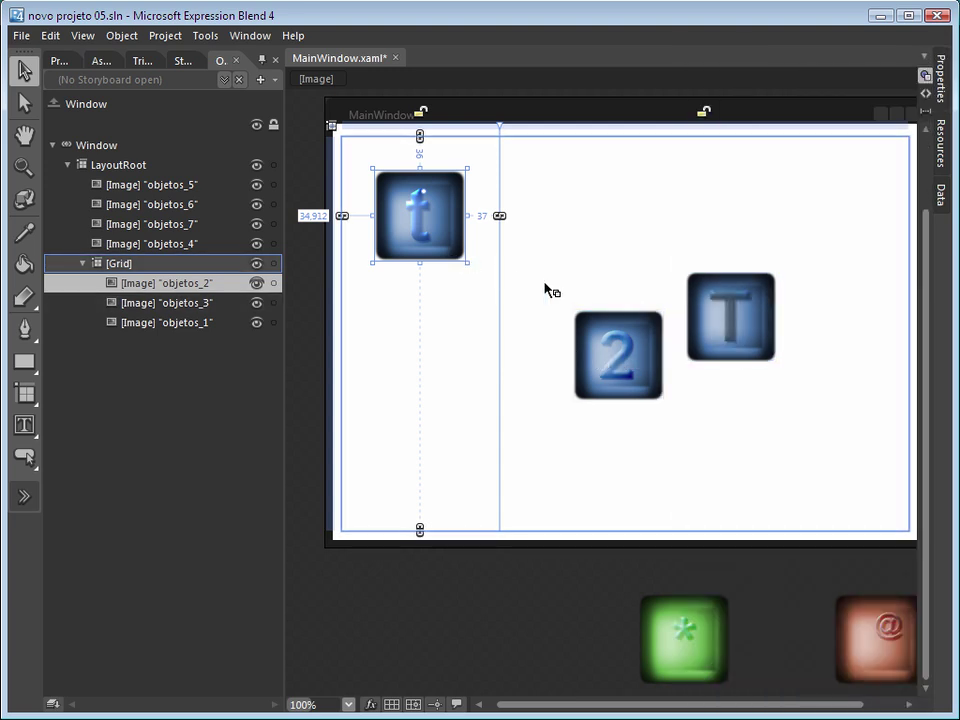
Try narrowing the nested Grid to a right margin of about 158, and widen it back to about 602
click(906, 337)
drag(908, 332, 773, 334)
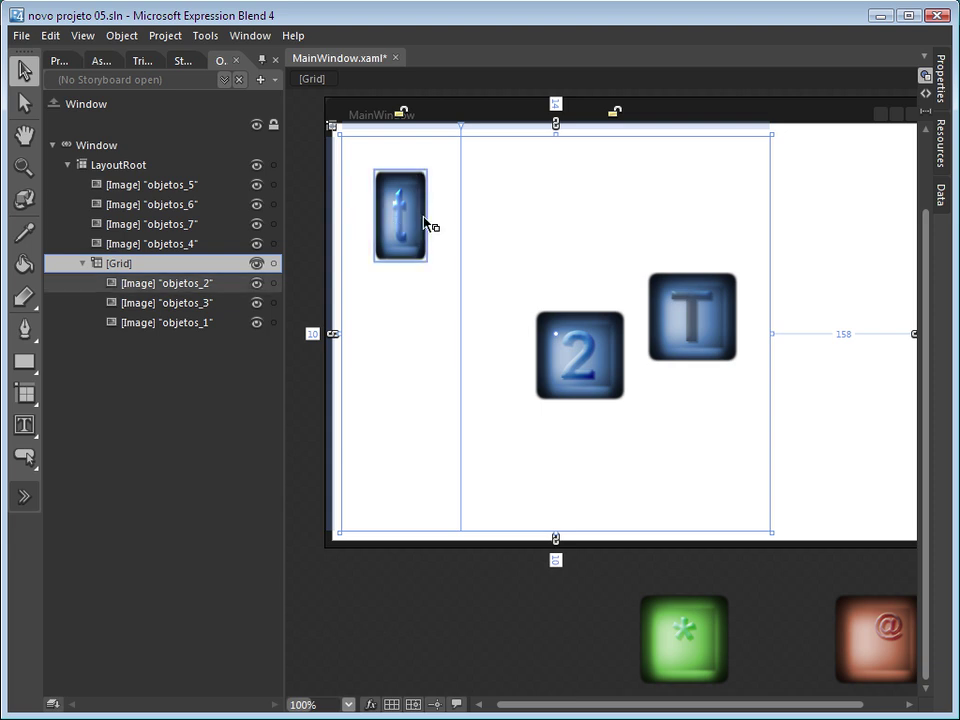
drag(771, 334, 913, 328)
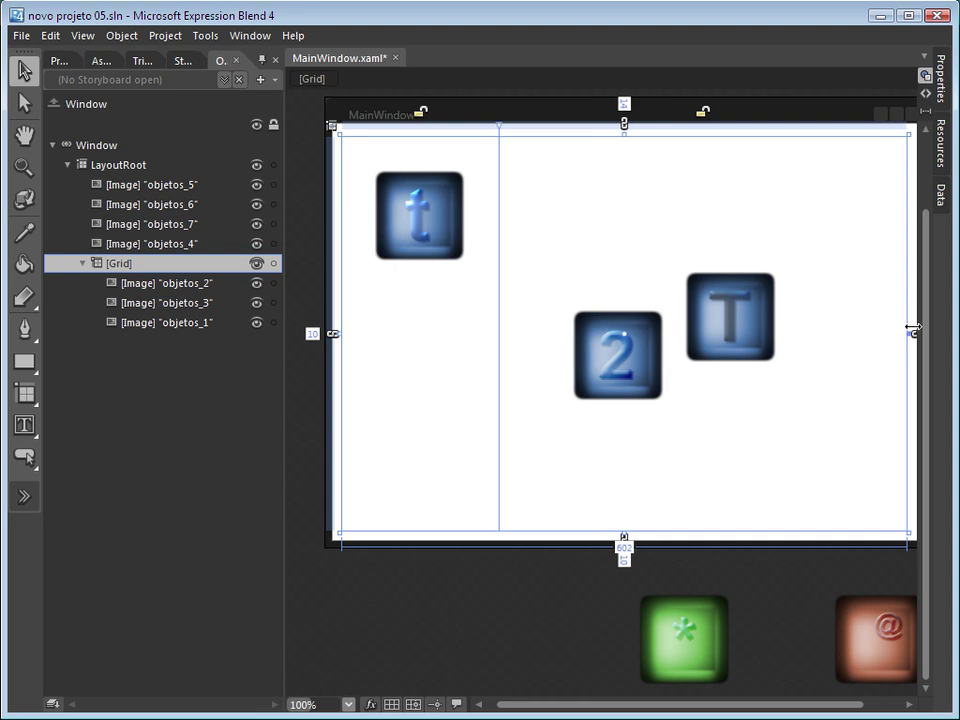
Unpin the t image from the right side of its column and widen the nested Grid to about 608
click(394, 229)
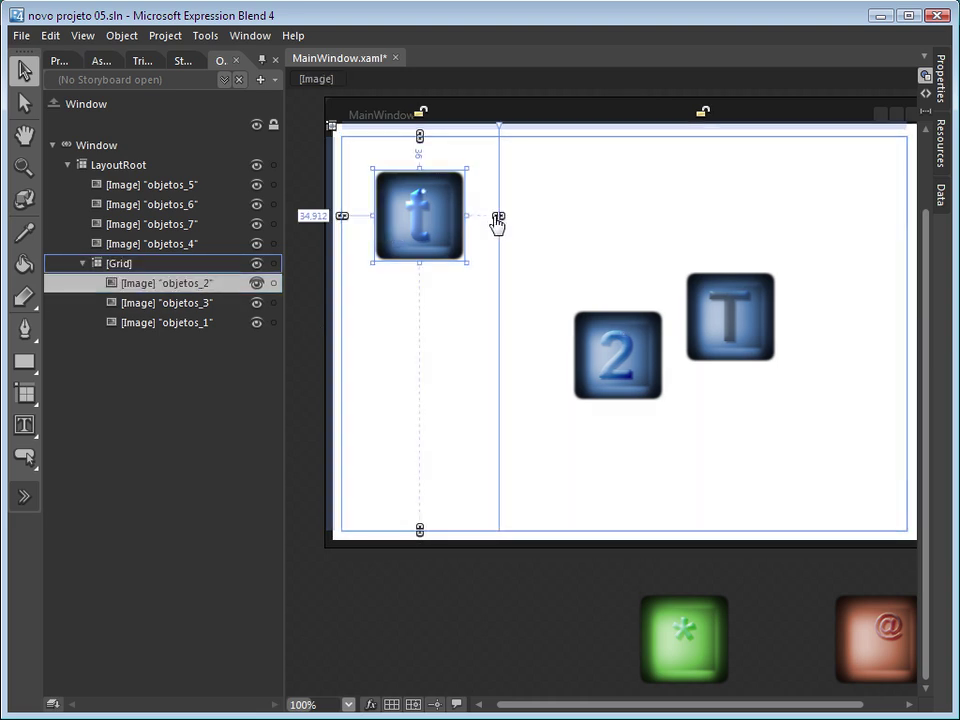
click(910, 325)
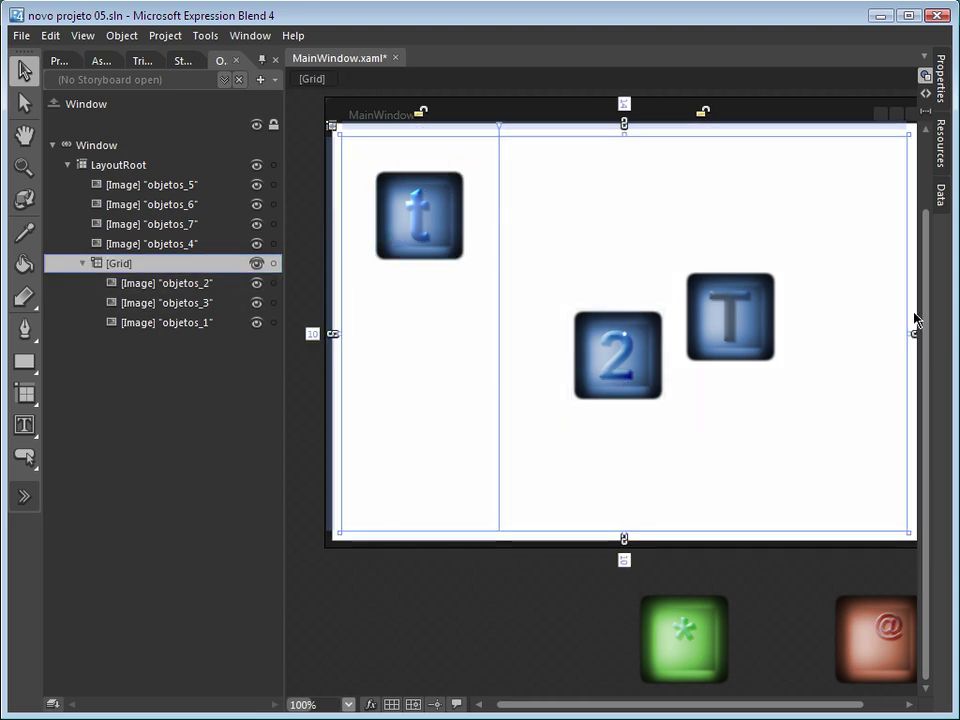
mouse_move(907, 333)
mouse_down()
mouse_move(706, 331)
mouse_move(911, 334)
mouse_up()
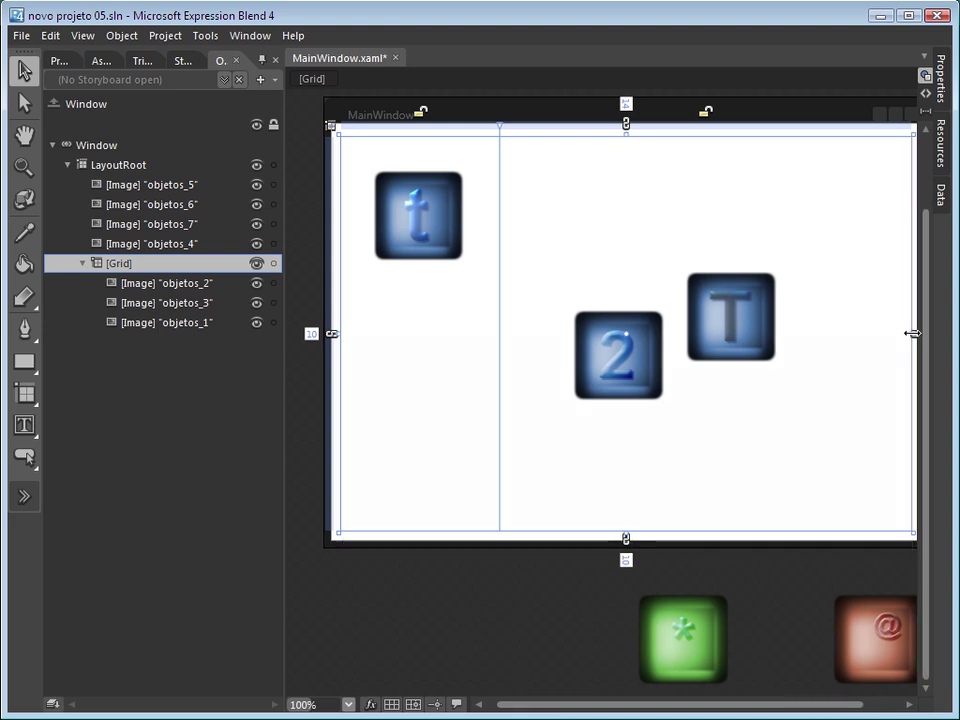
click(452, 230)
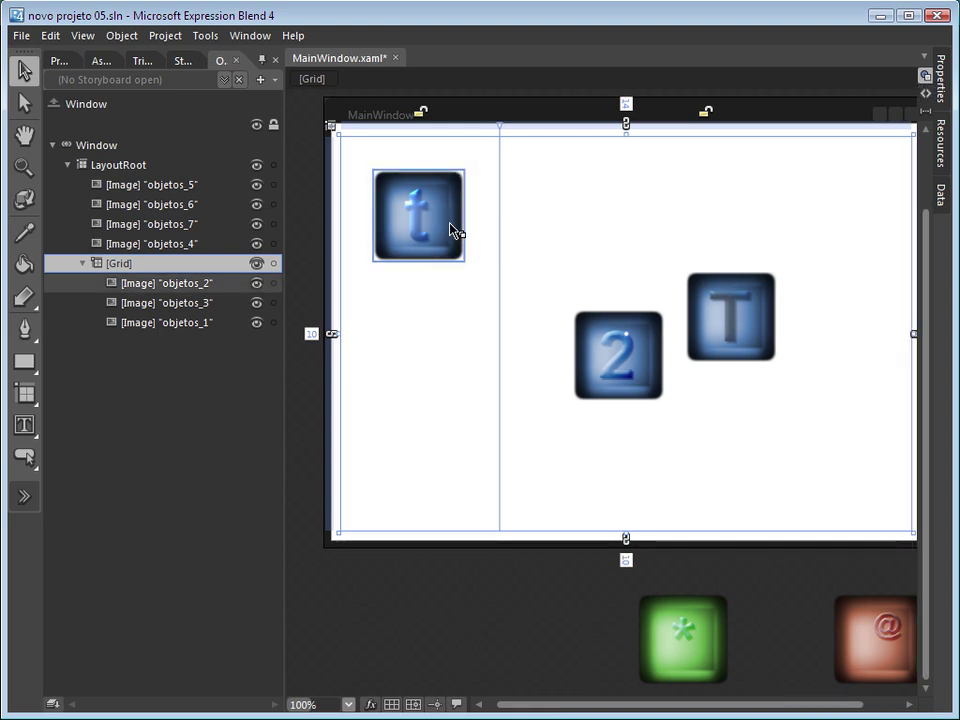
click(709, 204)
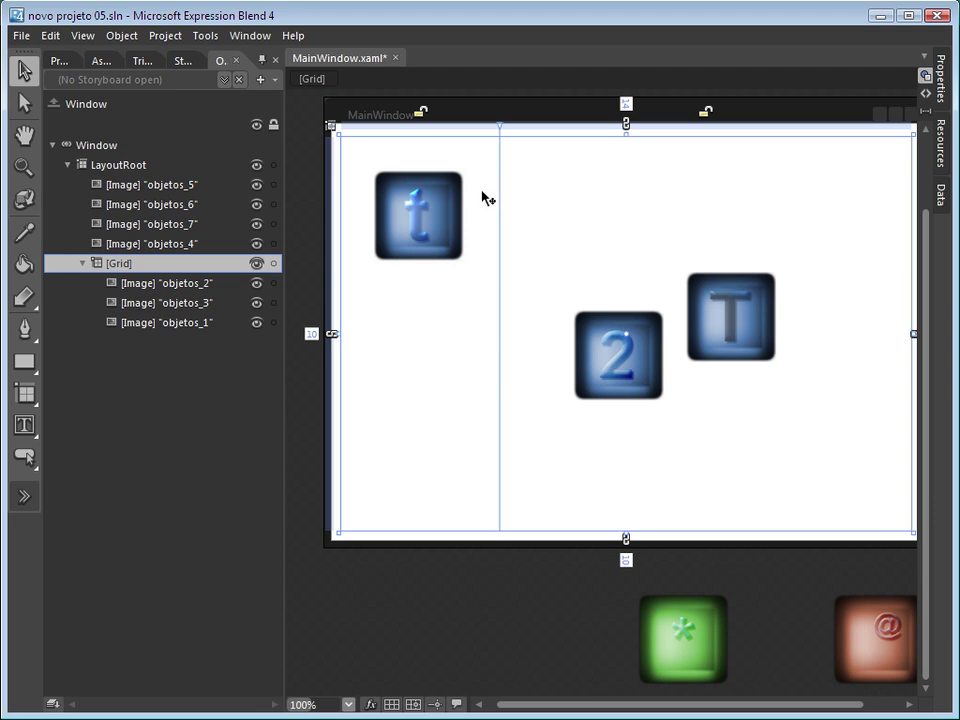
Set the t image's ColumnSpan to 2 and reselect the image to check its pins
click(940, 80)
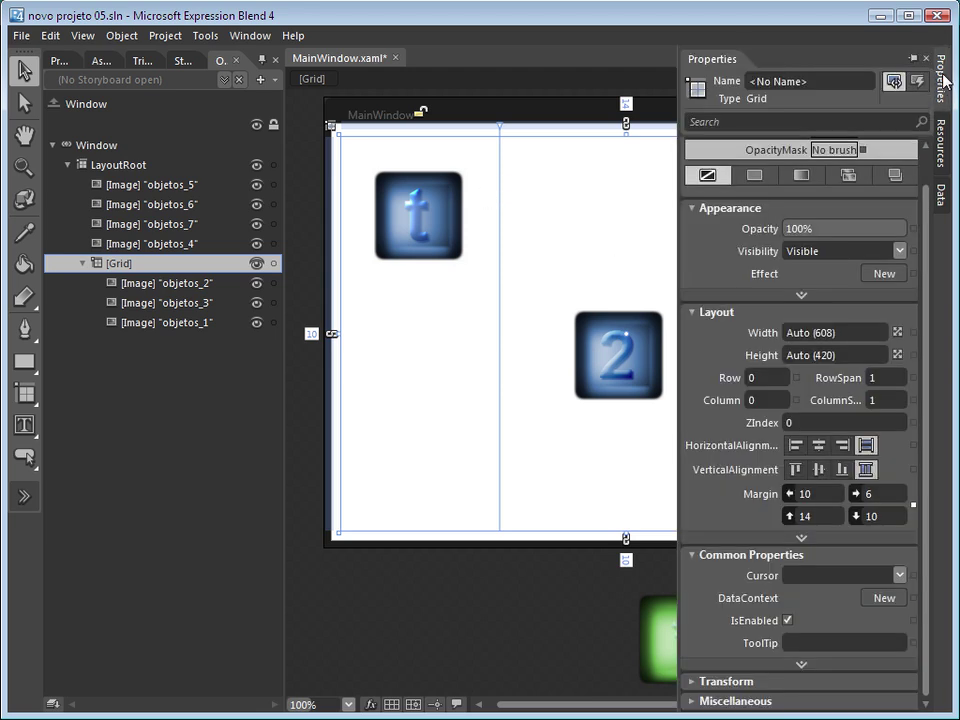
click(399, 221)
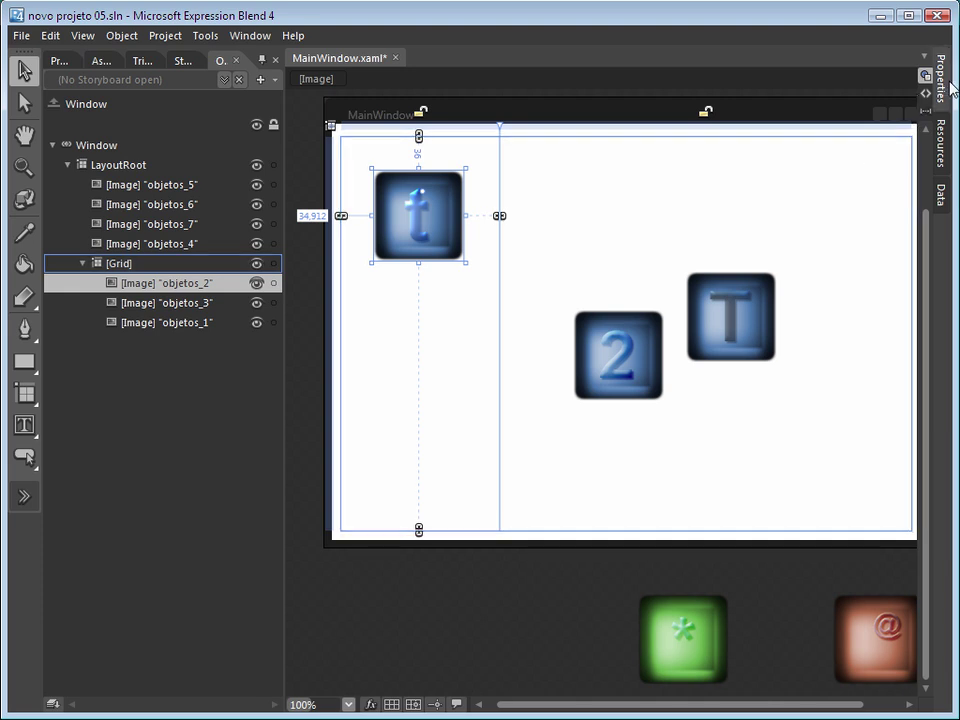
click(945, 86)
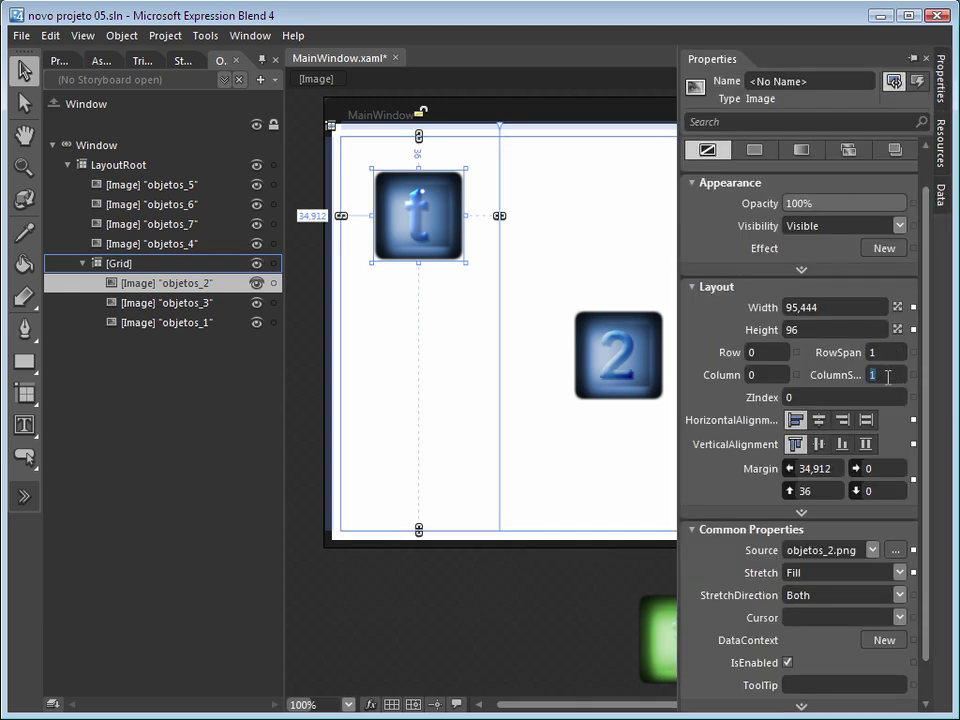
text(2)
key(Return)
click(536, 405)
click(428, 241)
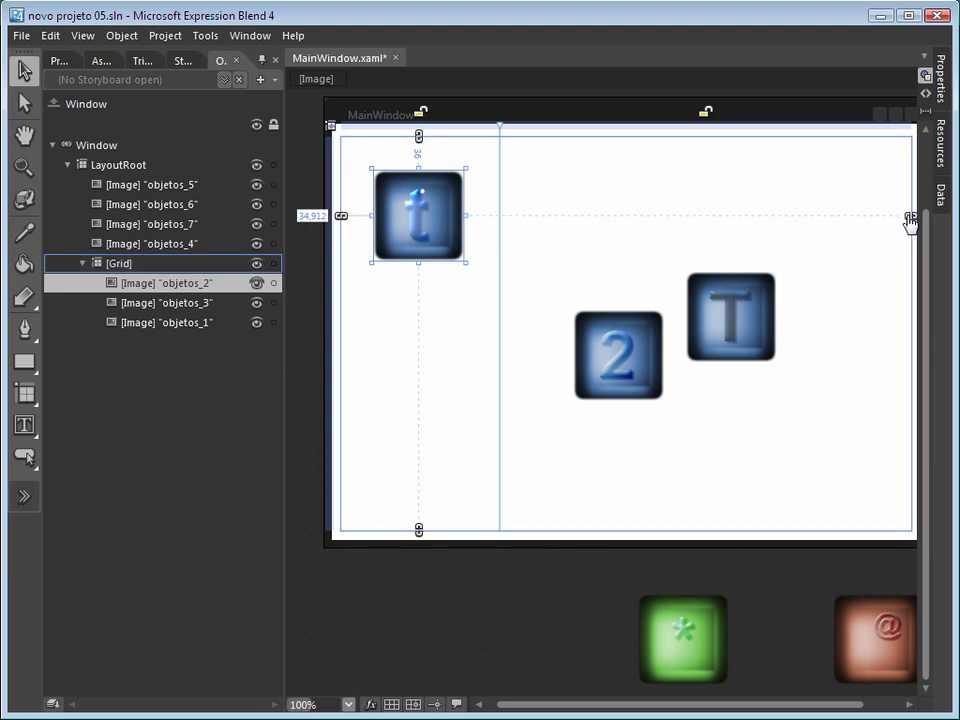
Narrow the nested Grid slightly from its right edge and unpin the t image from the Grid's left edge
click(860, 342)
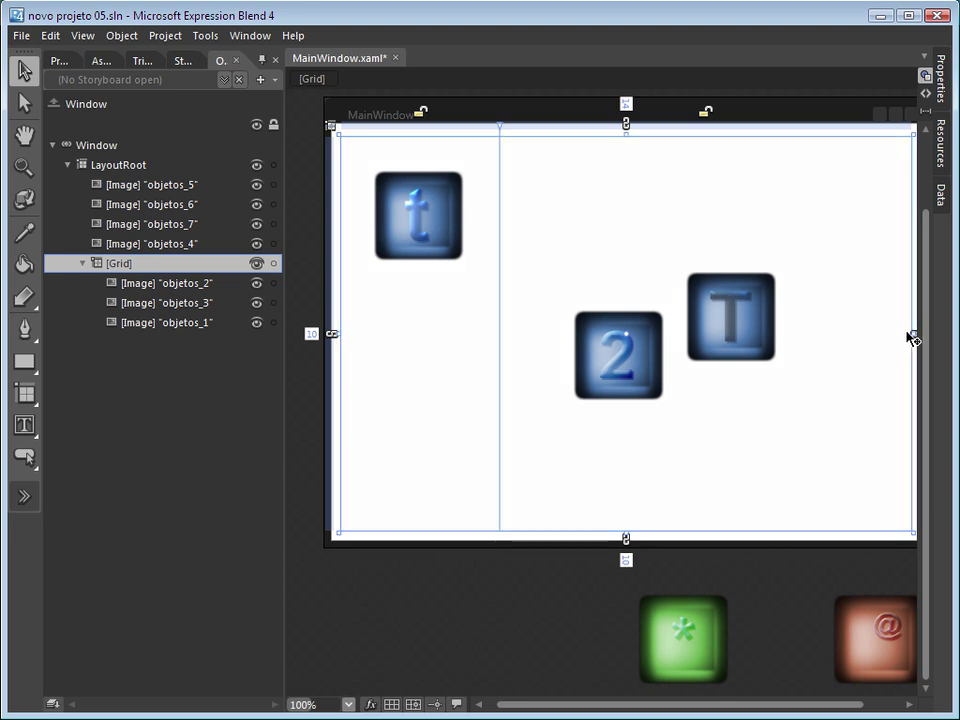
mouse_move(915, 334)
mouse_down()
mouse_move(763, 345)
mouse_move(912, 334)
mouse_up()
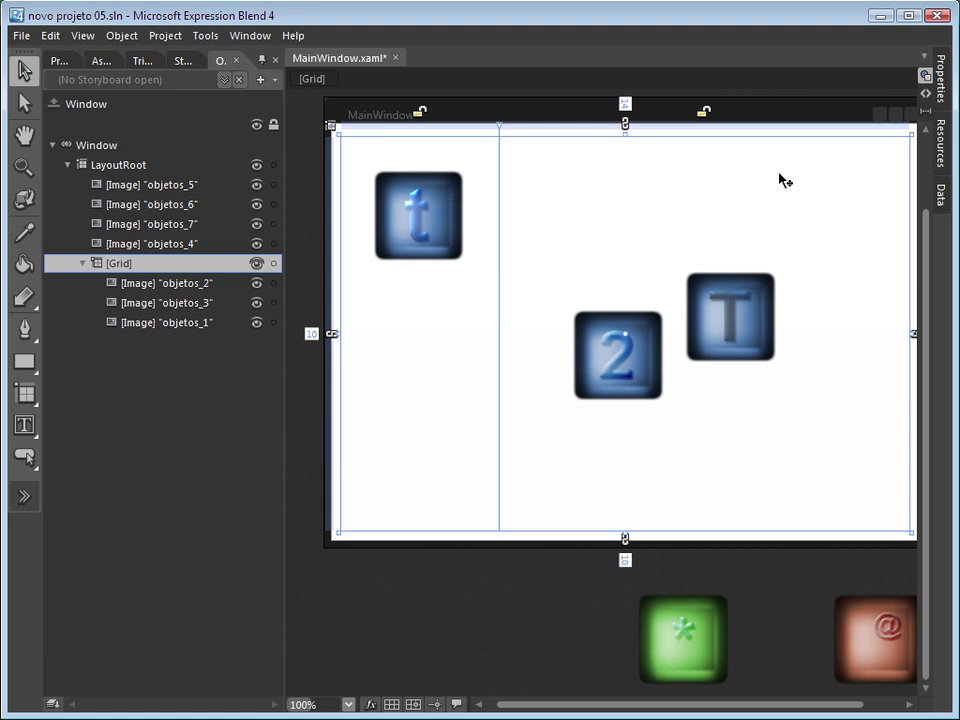
click(394, 207)
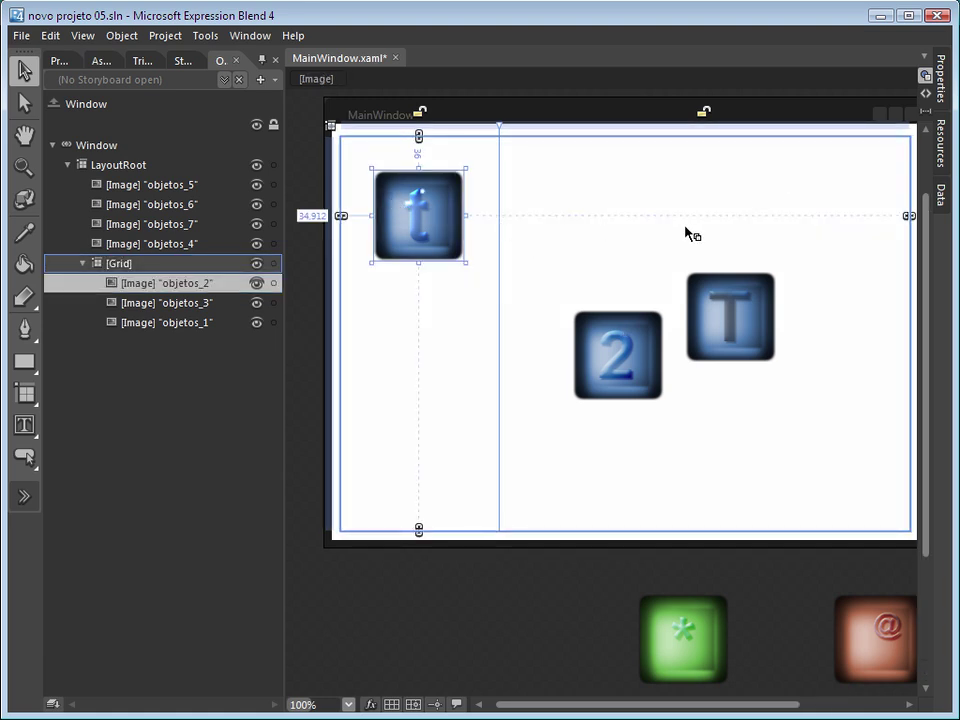
click(341, 216)
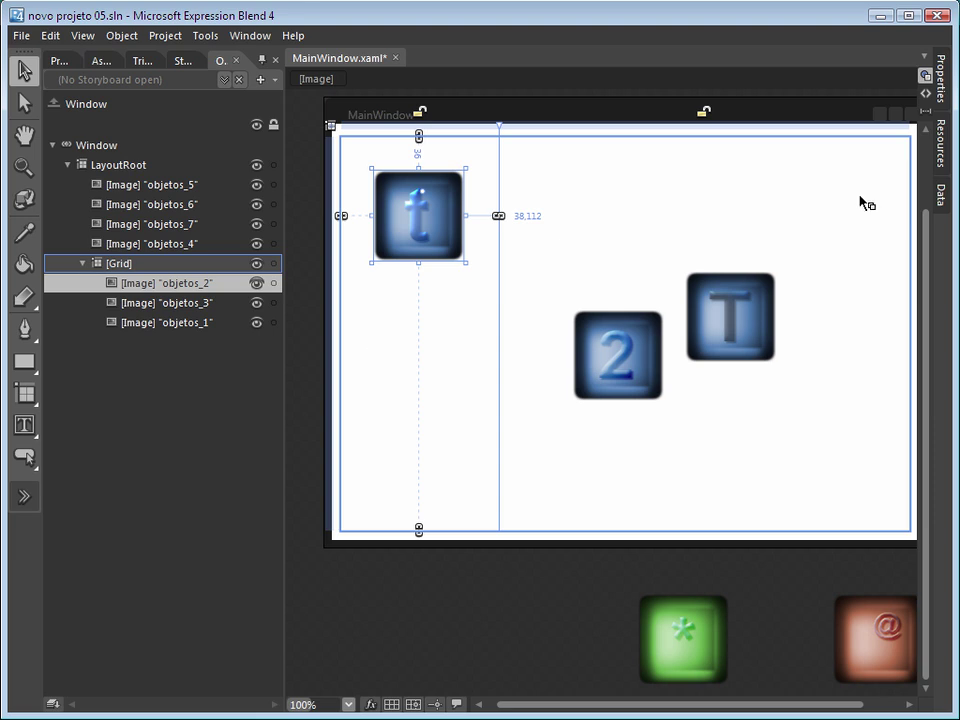
Make the right-pinned t image span both columns by setting its ColumnSpan to 2
click(942, 90)
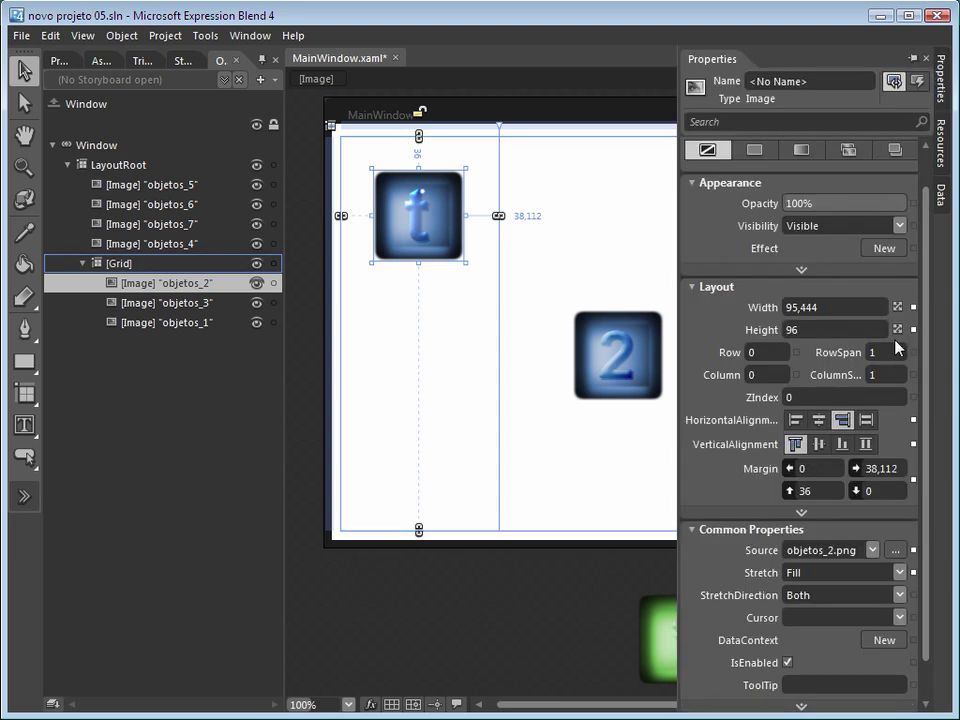
click(880, 377)
text(2)
key(Return)
click(581, 437)
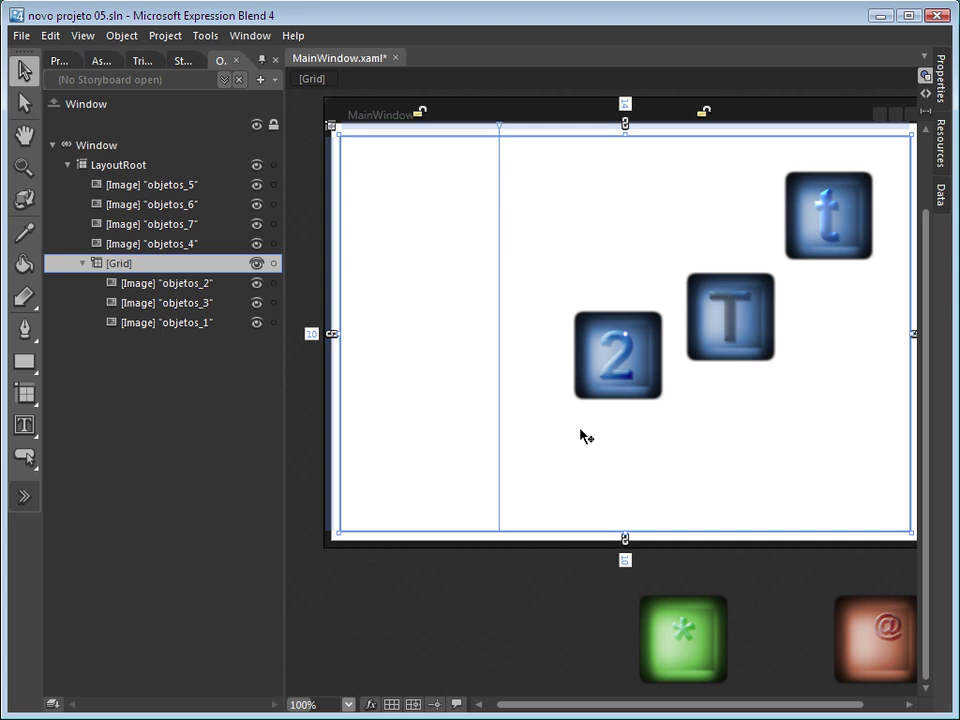
Pin the t image to the left edge of the second column and narrow the nested Grid slightly to test its stretching
click(826, 213)
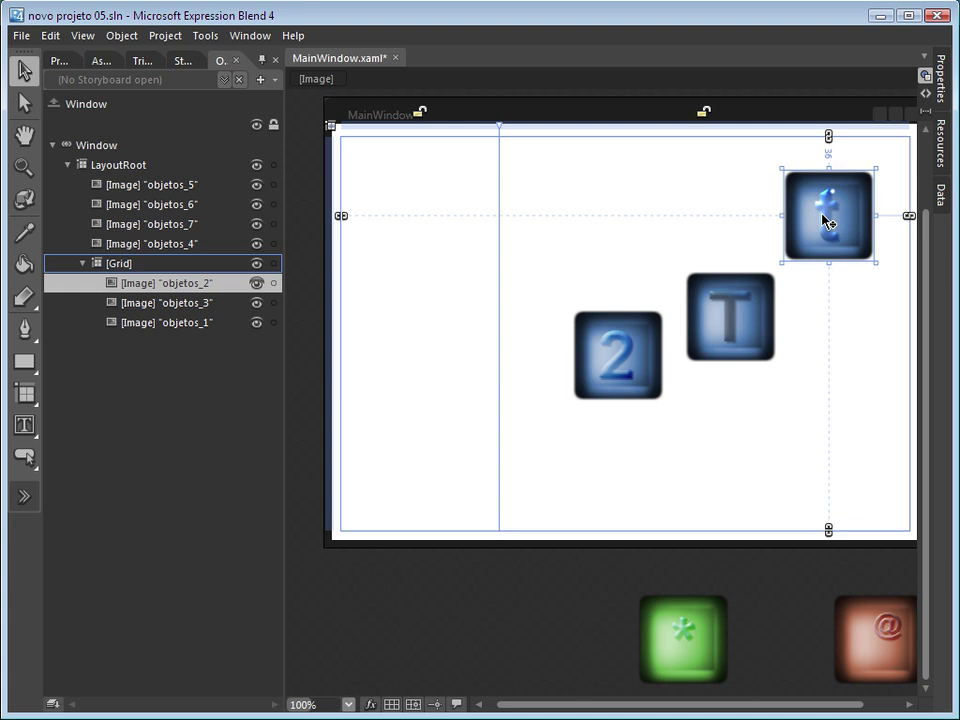
click(342, 216)
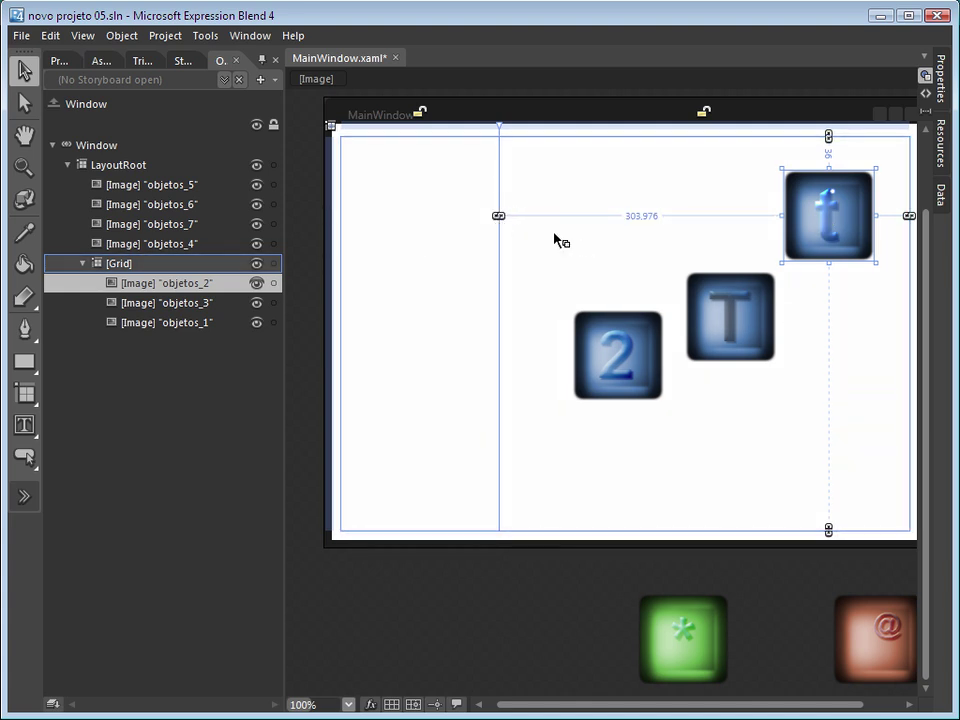
click(907, 323)
mouse_move(910, 335)
mouse_down()
mouse_move(763, 334)
mouse_move(909, 343)
mouse_up()
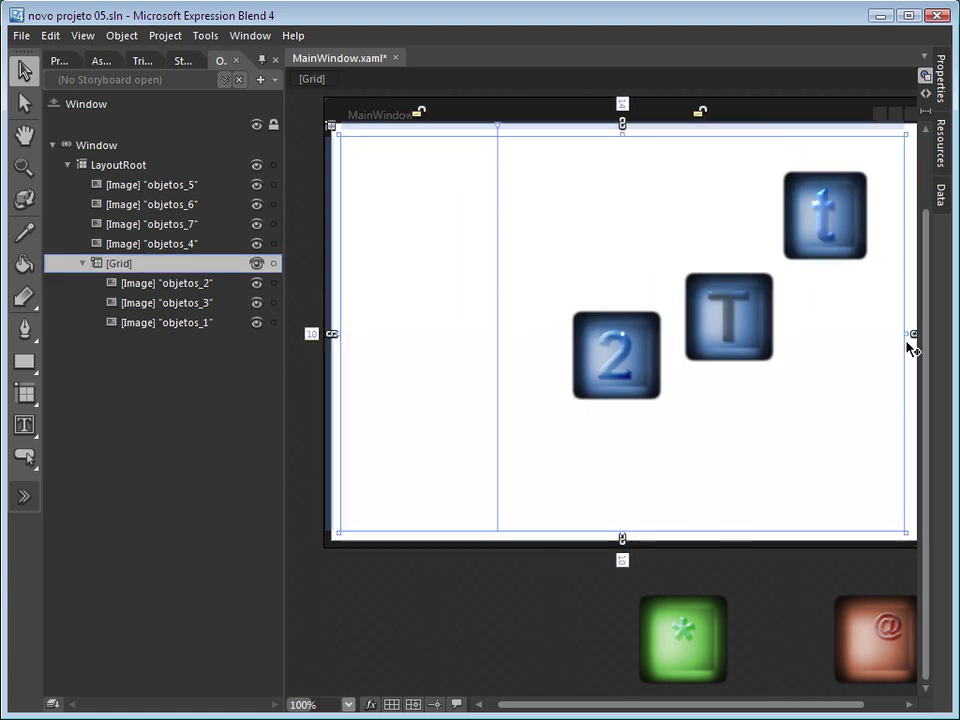
click(842, 238)
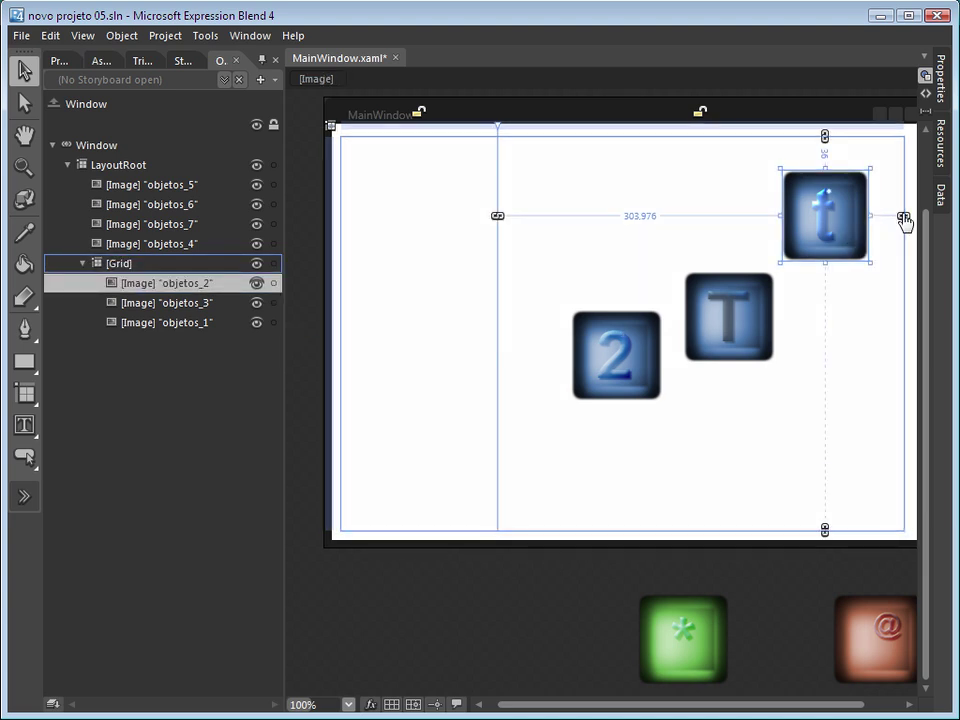
click(878, 398)
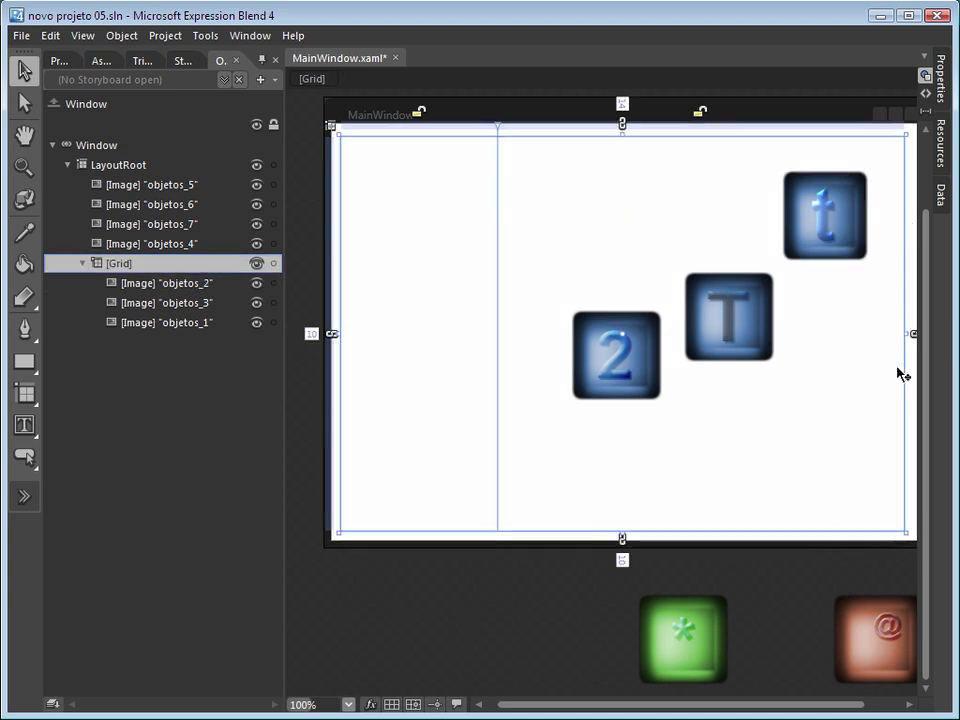
Set the t image's left margin to 0 so it sits against the second column's left edge
mouse_move(909, 332)
mouse_down()
mouse_move(765, 332)
mouse_move(914, 335)
mouse_move(898, 335)
mouse_up()
click(784, 226)
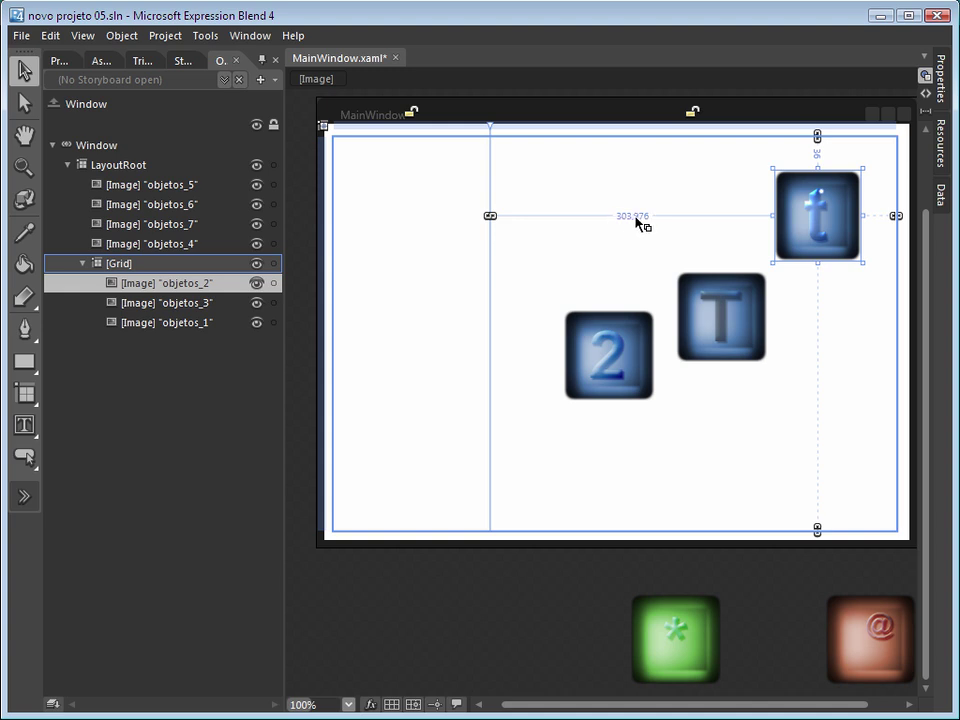
click(940, 78)
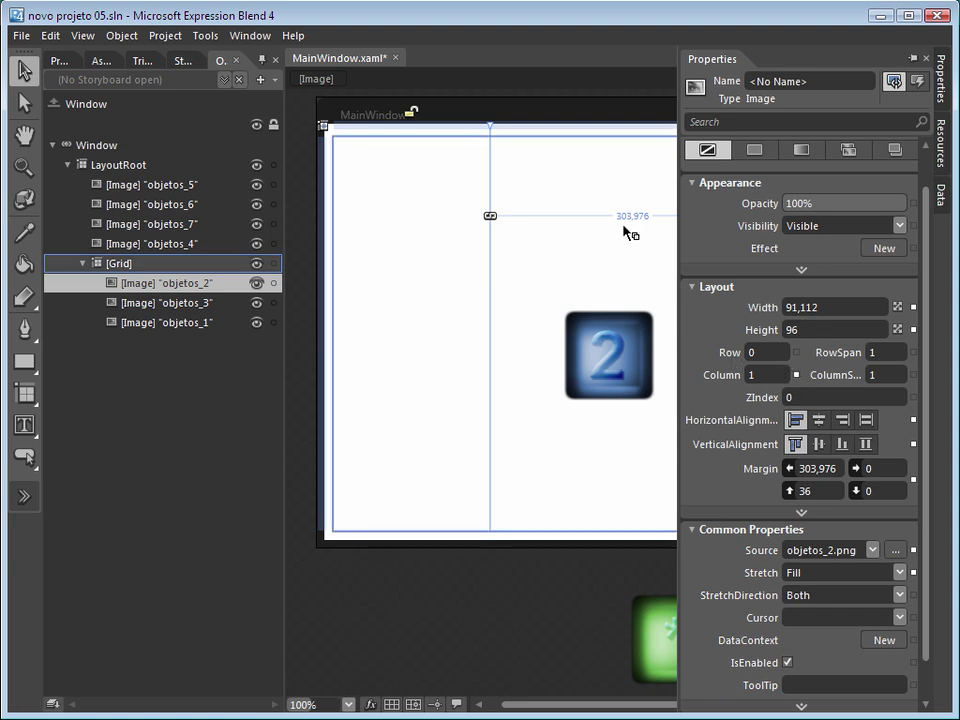
click(820, 468)
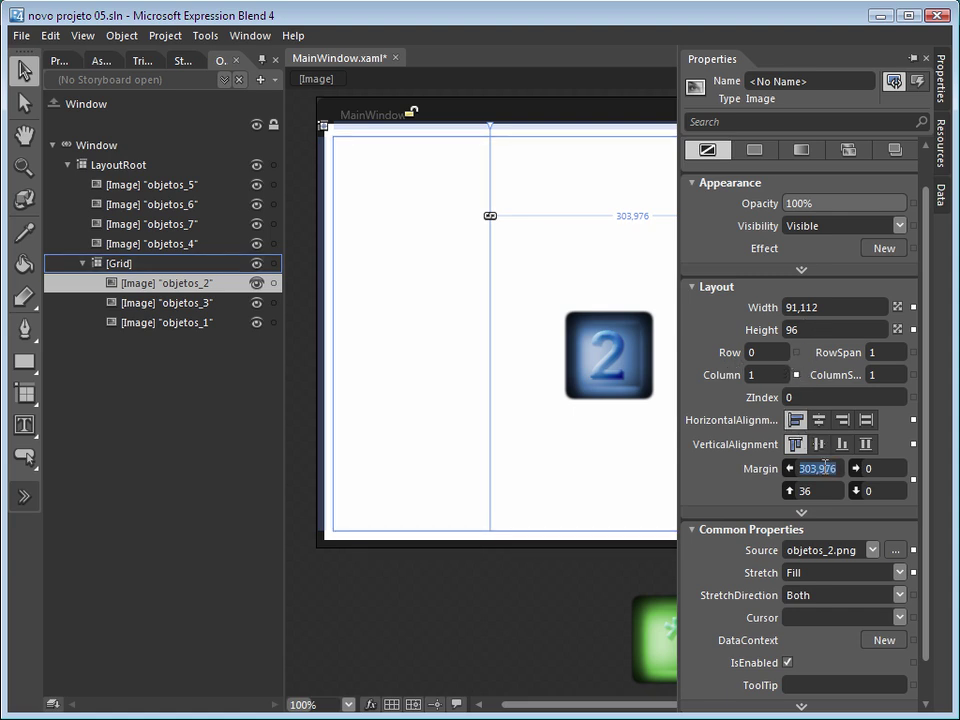
text(0)
key(Return)
click(525, 384)
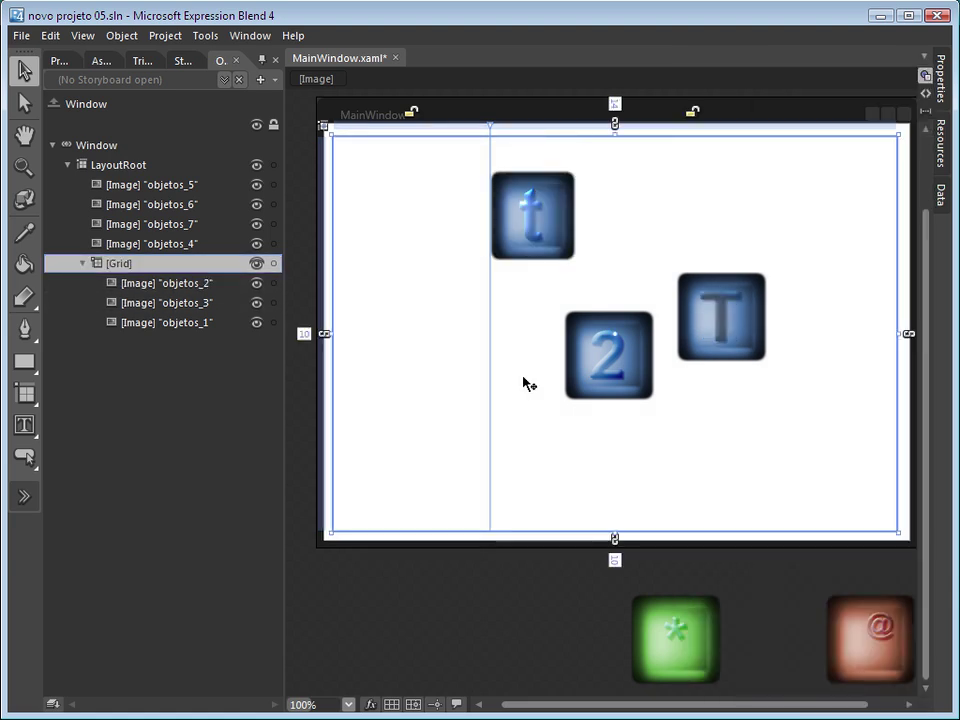
Run the project, narrow its window from the right edge to test the star-sized columns, and close it
mouse_move(896, 332)
mouse_down()
mouse_move(605, 332)
mouse_move(900, 332)
mouse_up()
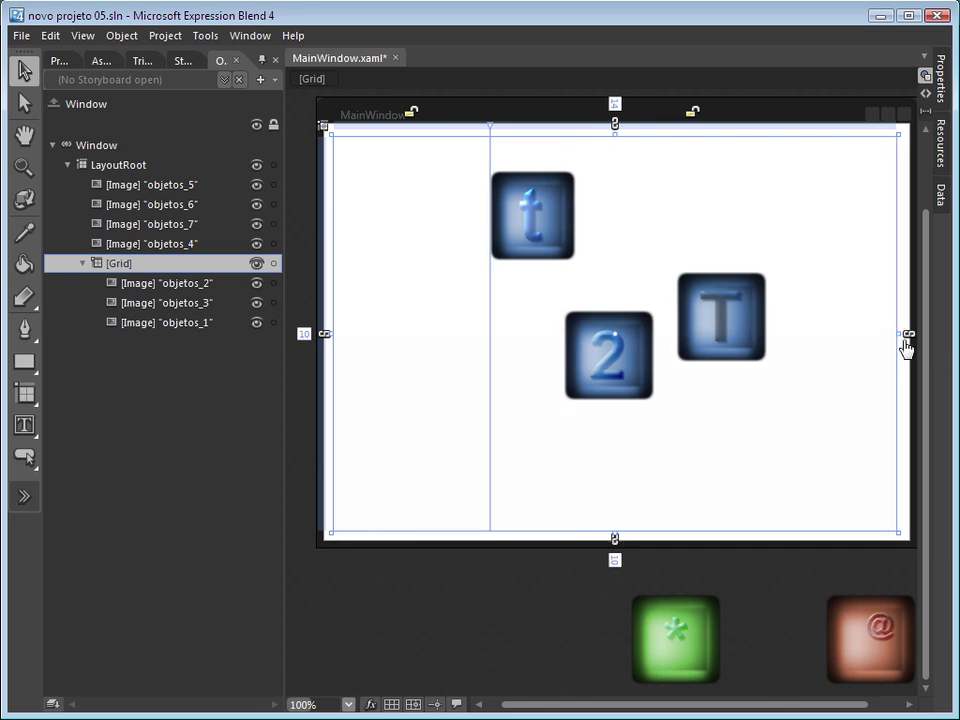
key(F5)
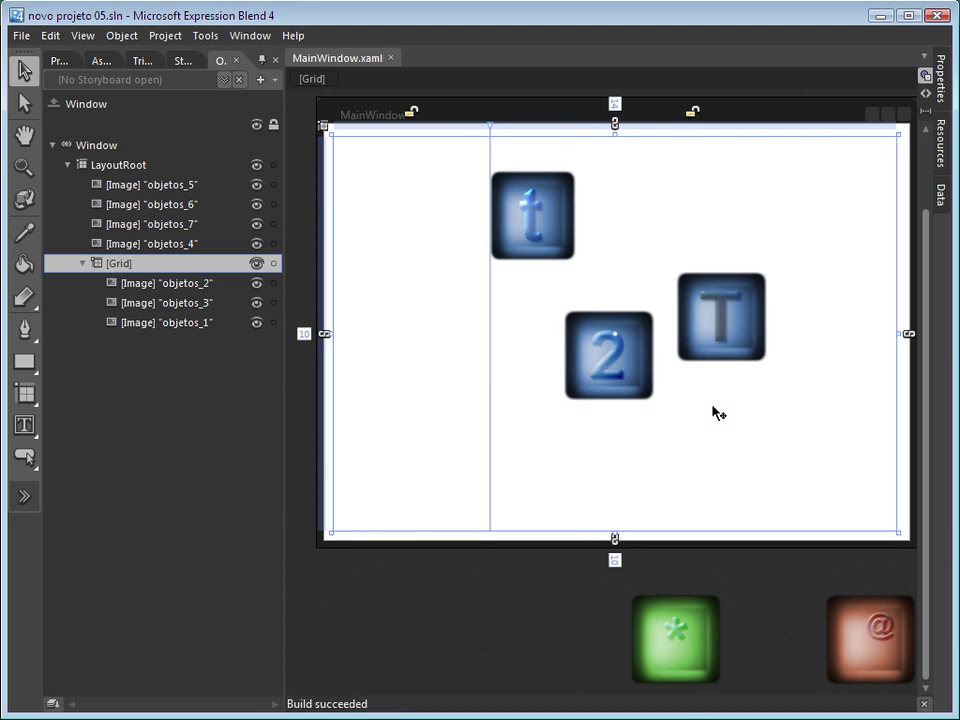
drag(268, 158, 630, 168)
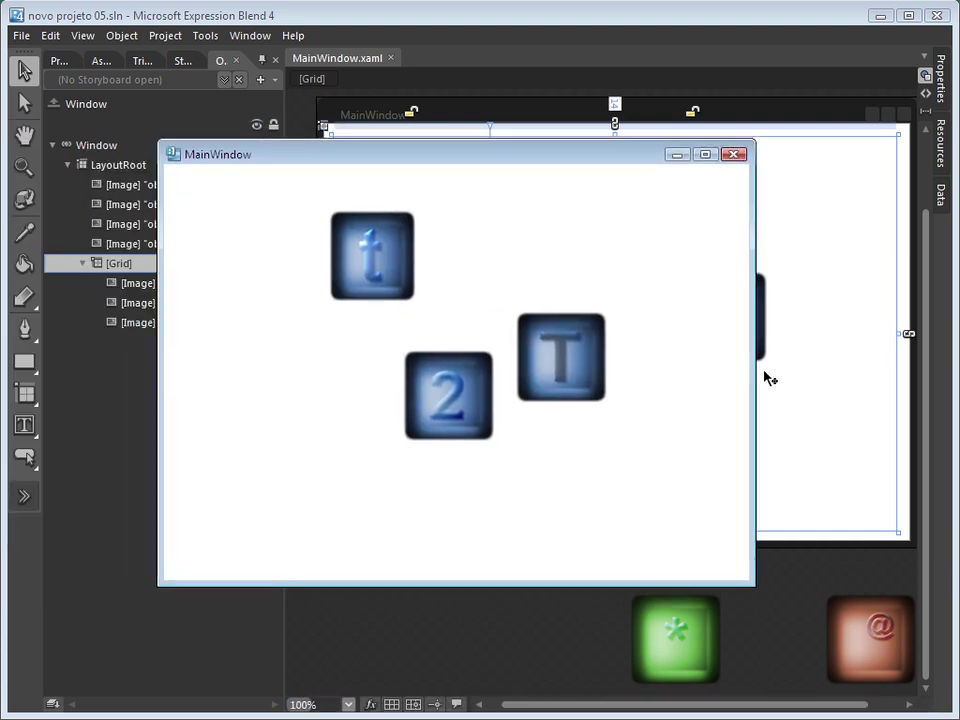
drag(755, 367, 521, 372)
click(501, 154)
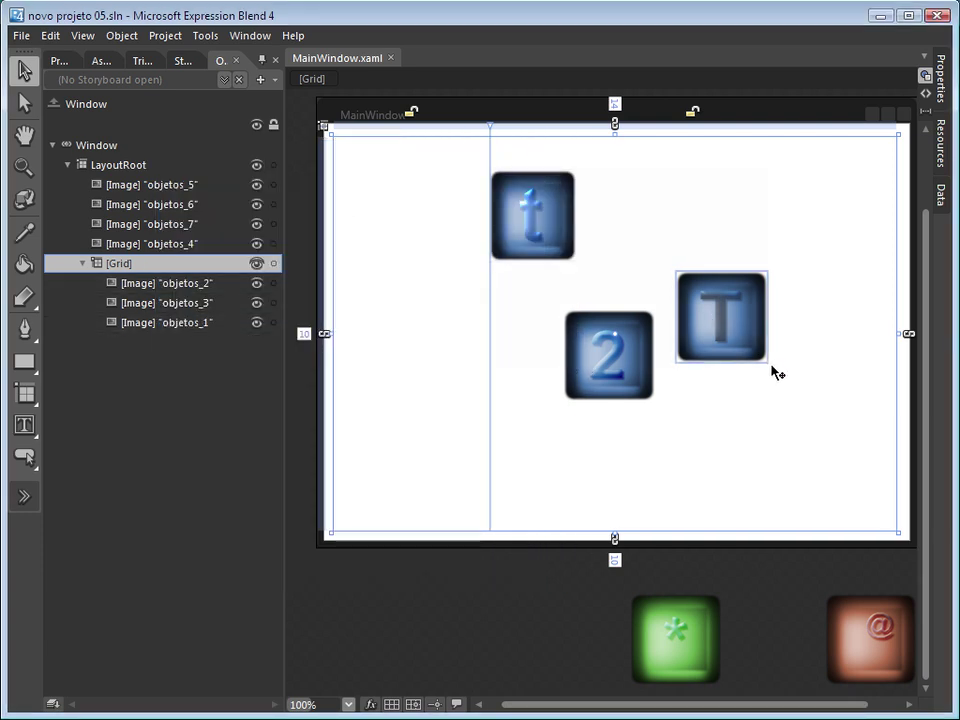
Move the t image into the nested Grid's first column and lock that column to a fixed width
click(638, 358)
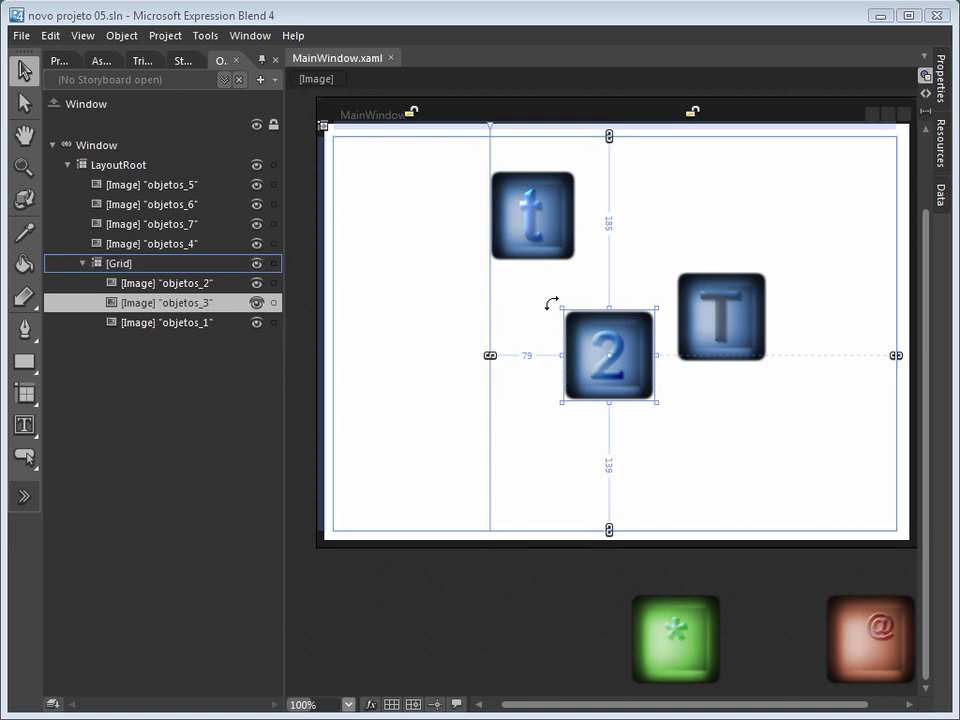
drag(522, 205, 405, 210)
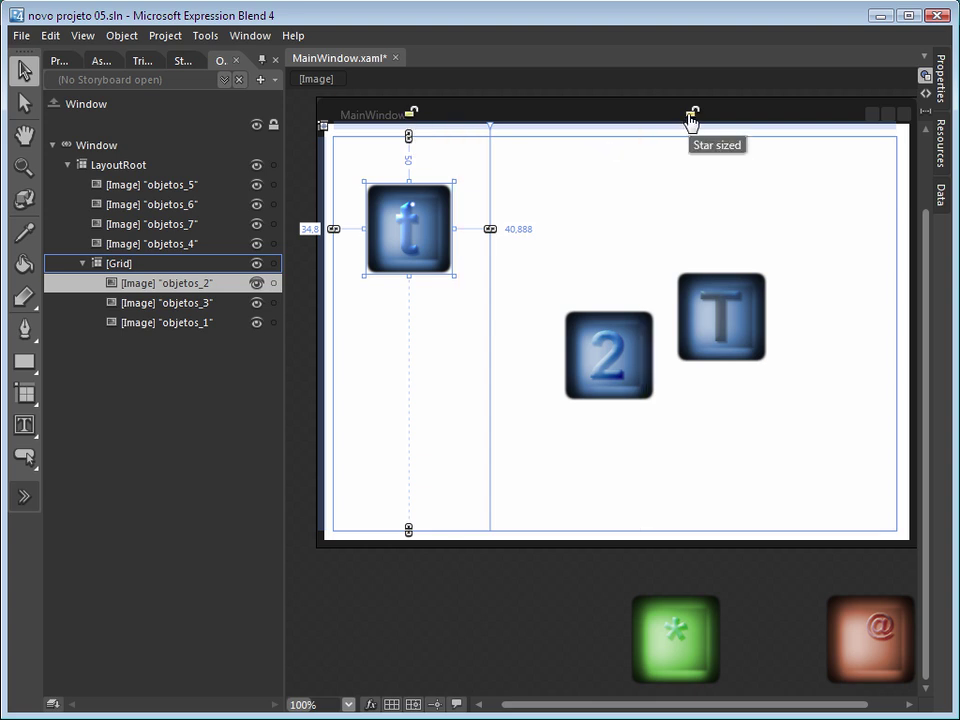
click(411, 114)
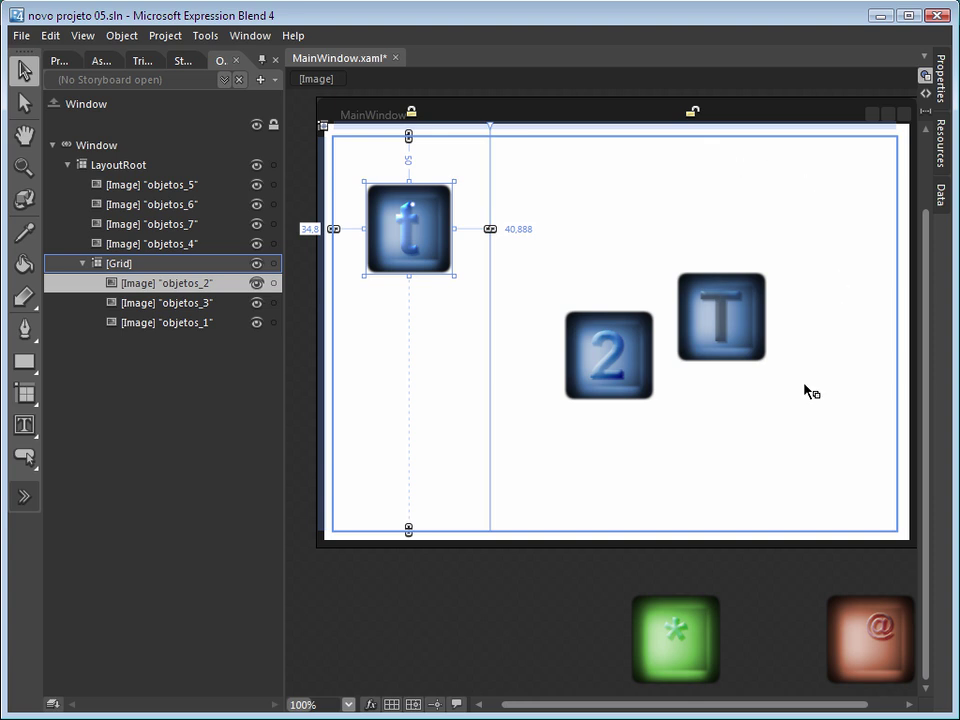
Try narrowing the nested Grid from its right edge to a right margin of 60, and undo the resize
click(875, 353)
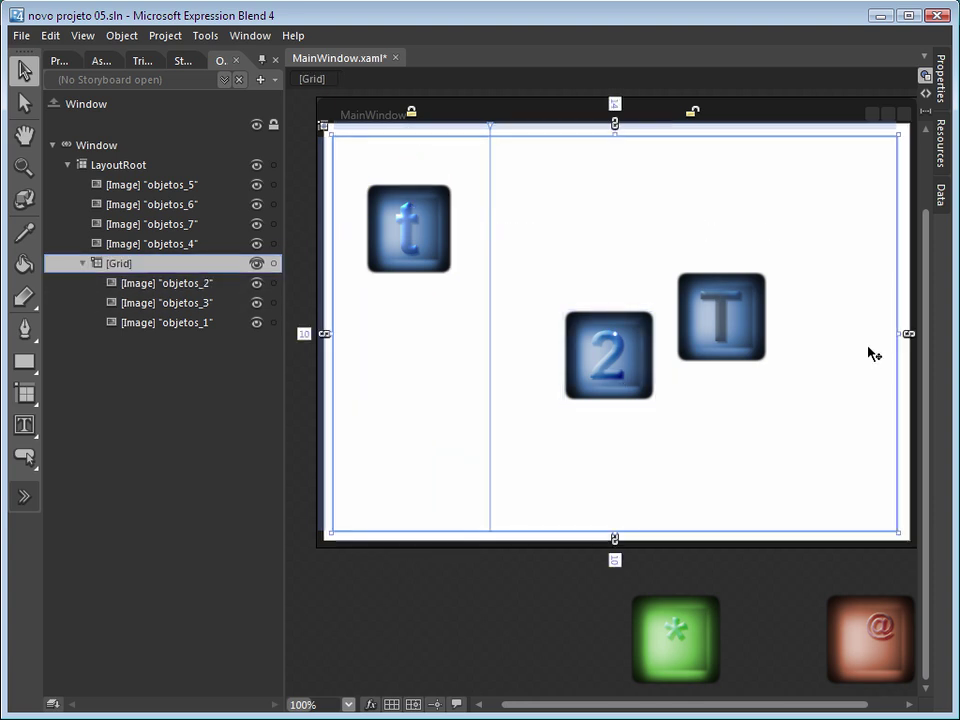
drag(772, 345, 855, 340)
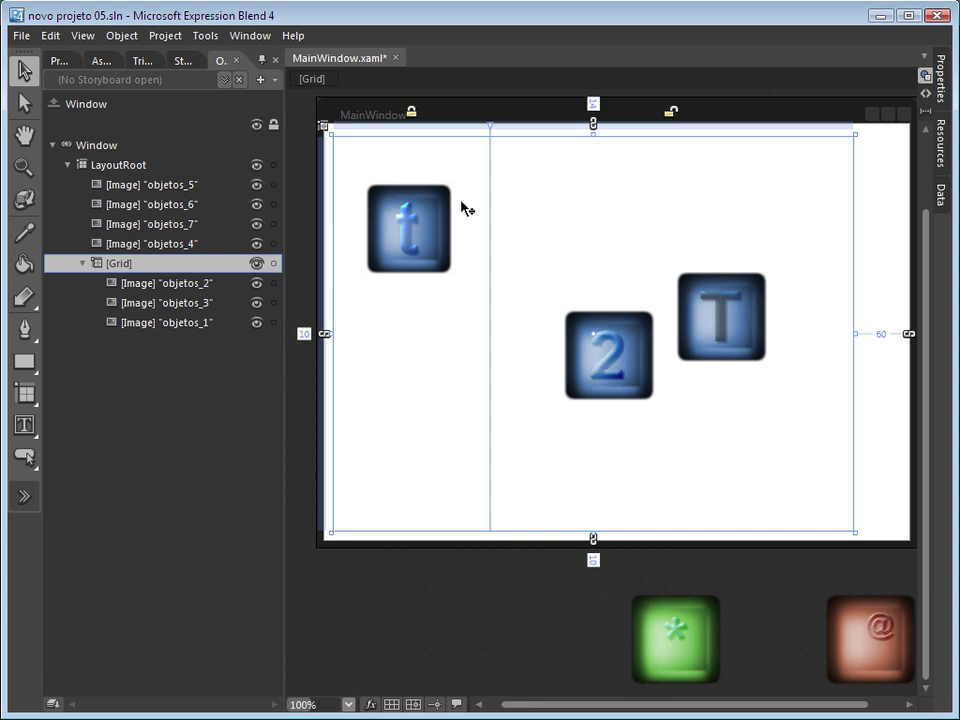
click(433, 222)
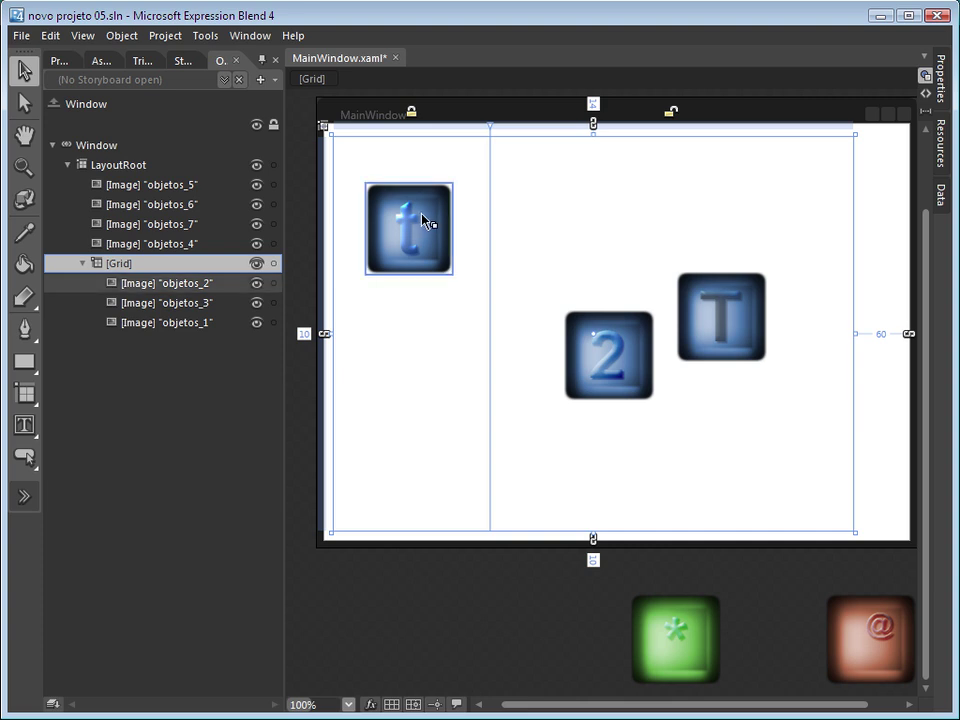
click(456, 268)
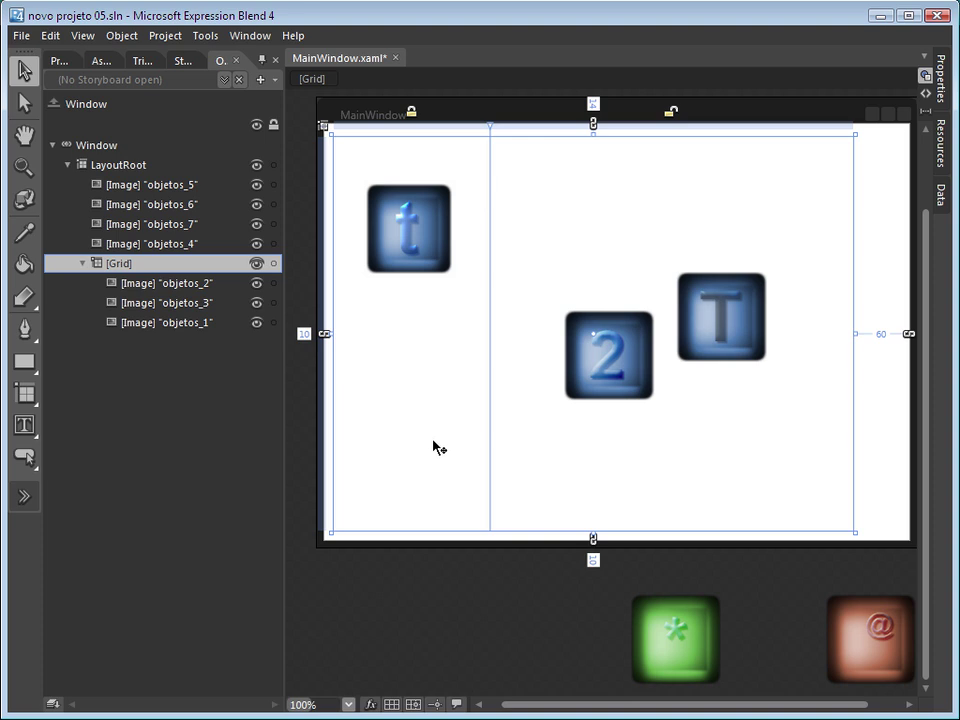
key(ctrl+z)
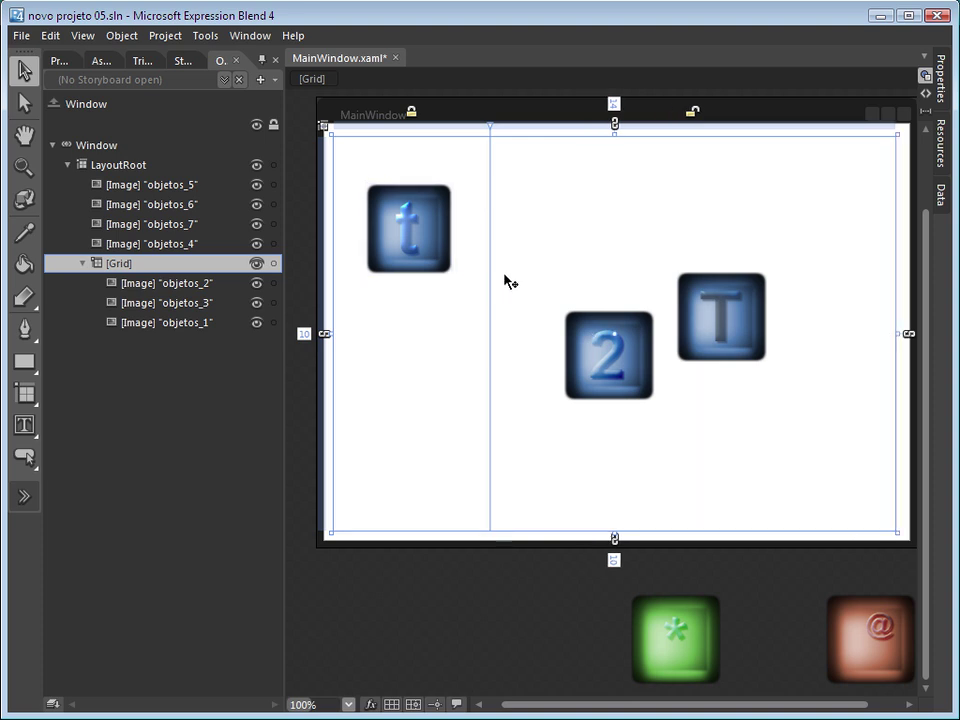
Select the t, 2 and T images in turn to compare their pins and margins within the two columns
click(388, 229)
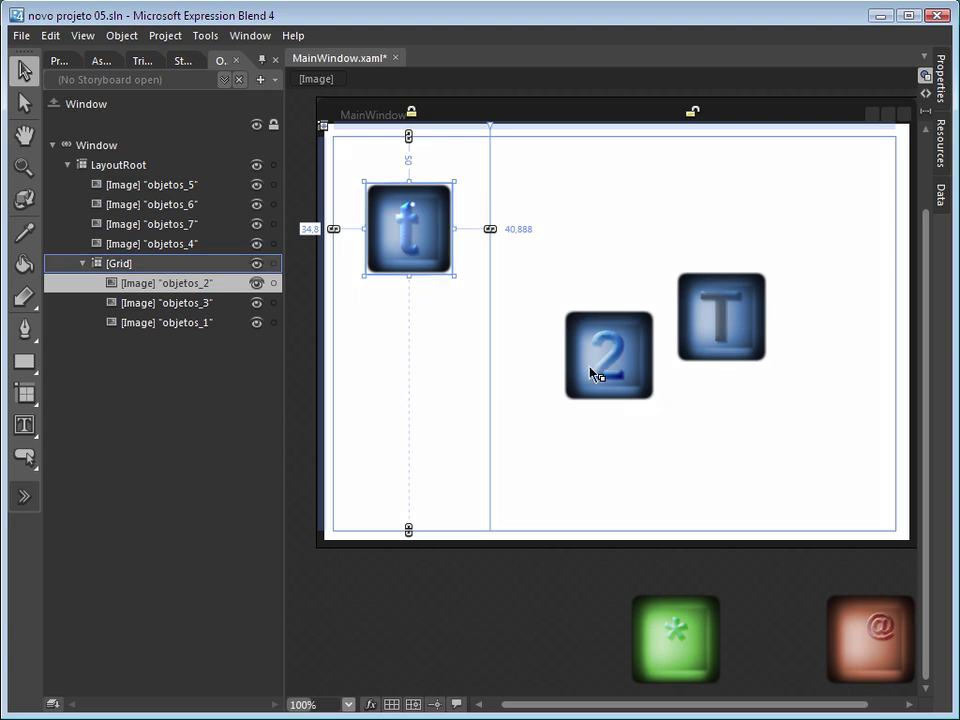
click(621, 378)
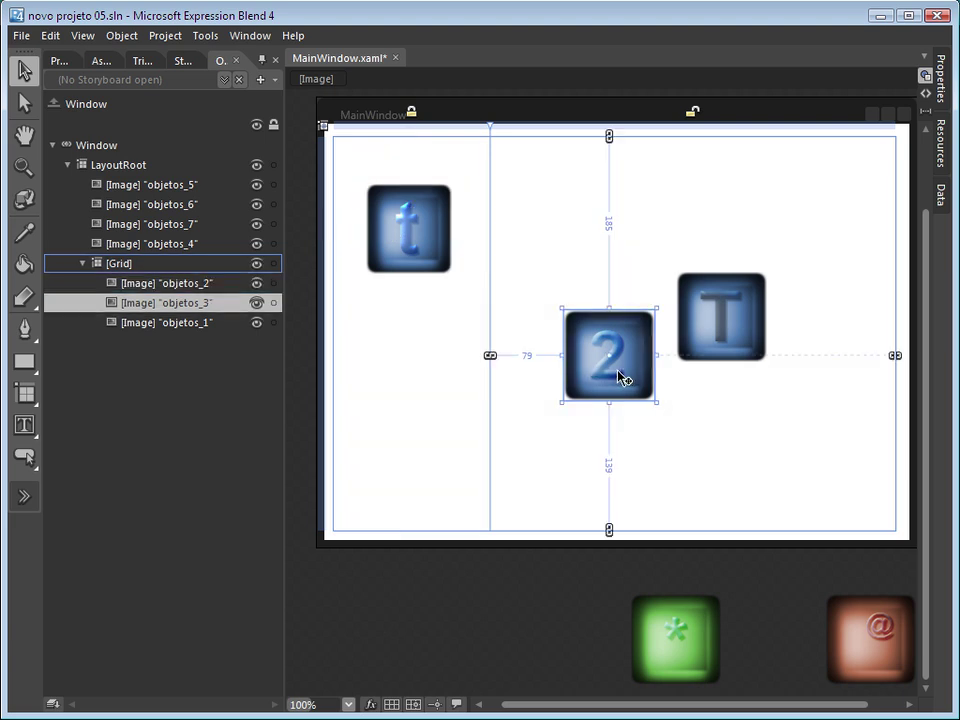
click(727, 289)
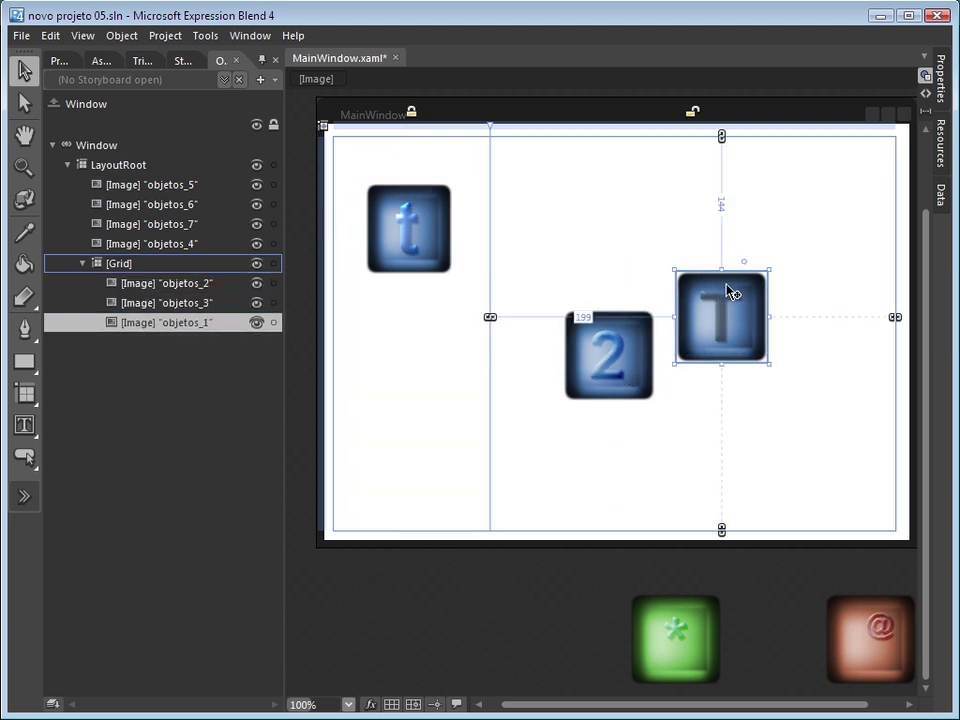
Draw a rectangle about 120 by 83 pixels below the t image in the nested Grid's first column
click(27, 366)
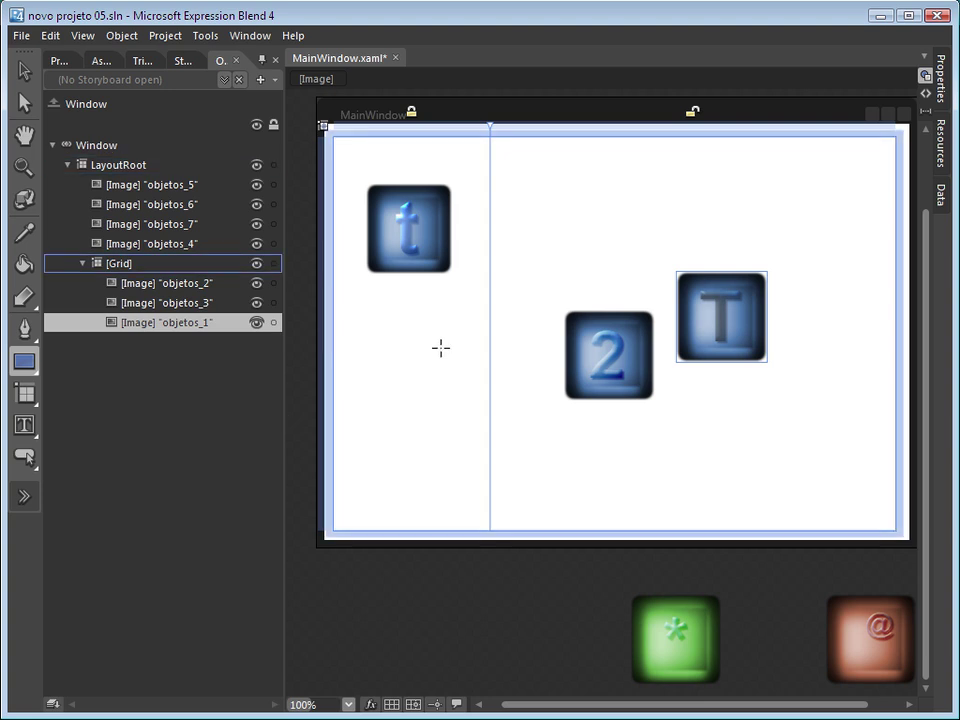
drag(355, 294, 468, 368)
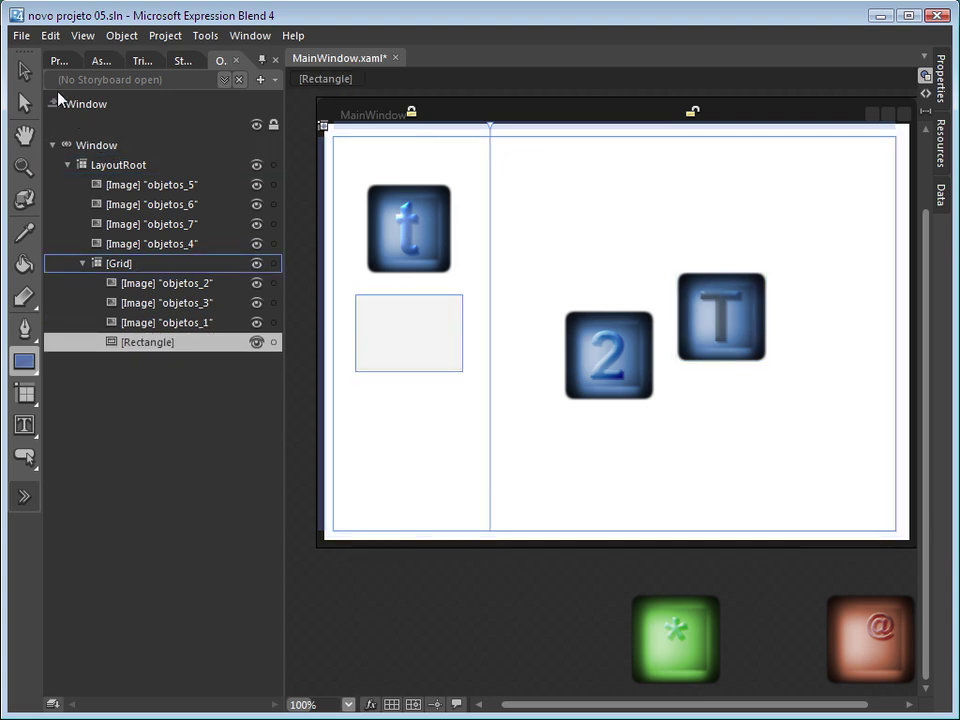
click(24, 70)
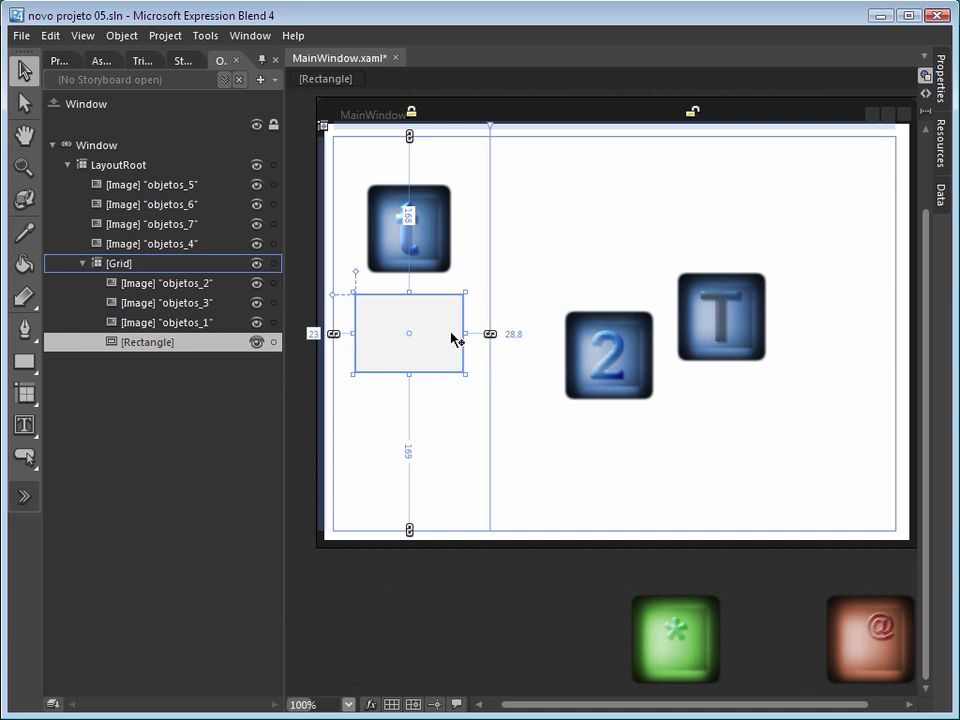
drag(463, 333, 467, 330)
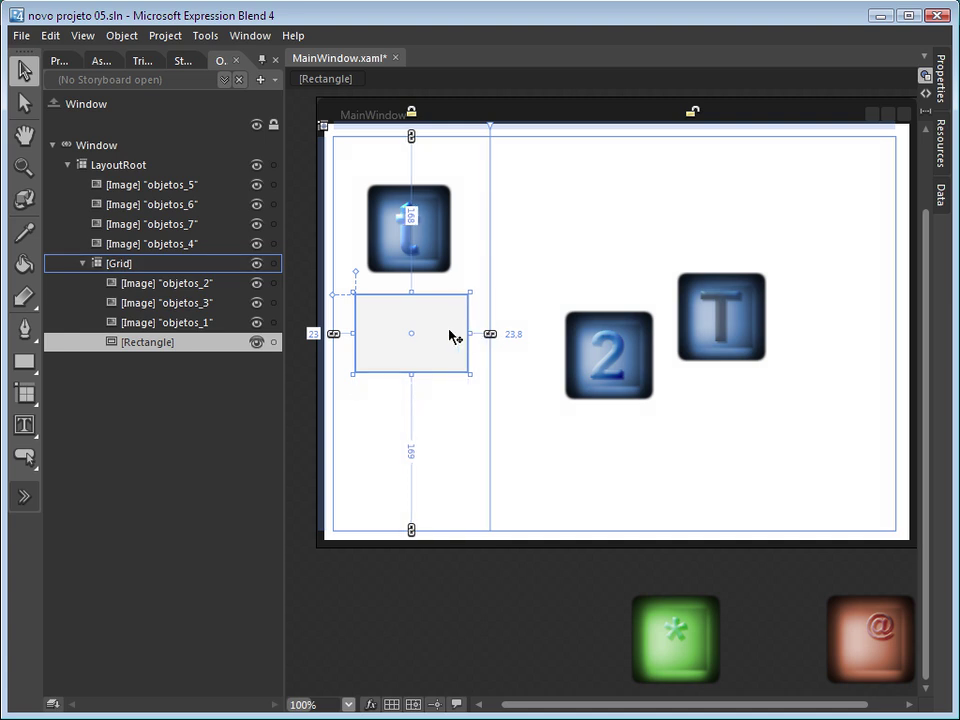
Set the rectangle's OpacityMask to solid red #FFD44545 and its Fill to a solid saturated blue
click(948, 100)
click(765, 154)
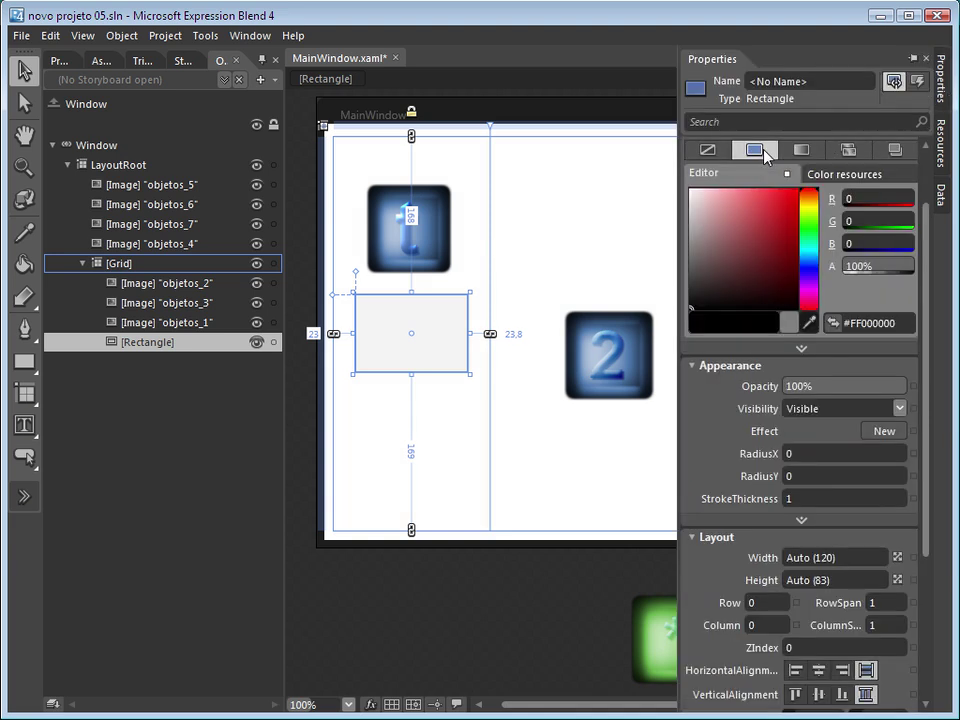
click(752, 224)
click(763, 209)
scroll(770, 240, down, 1)
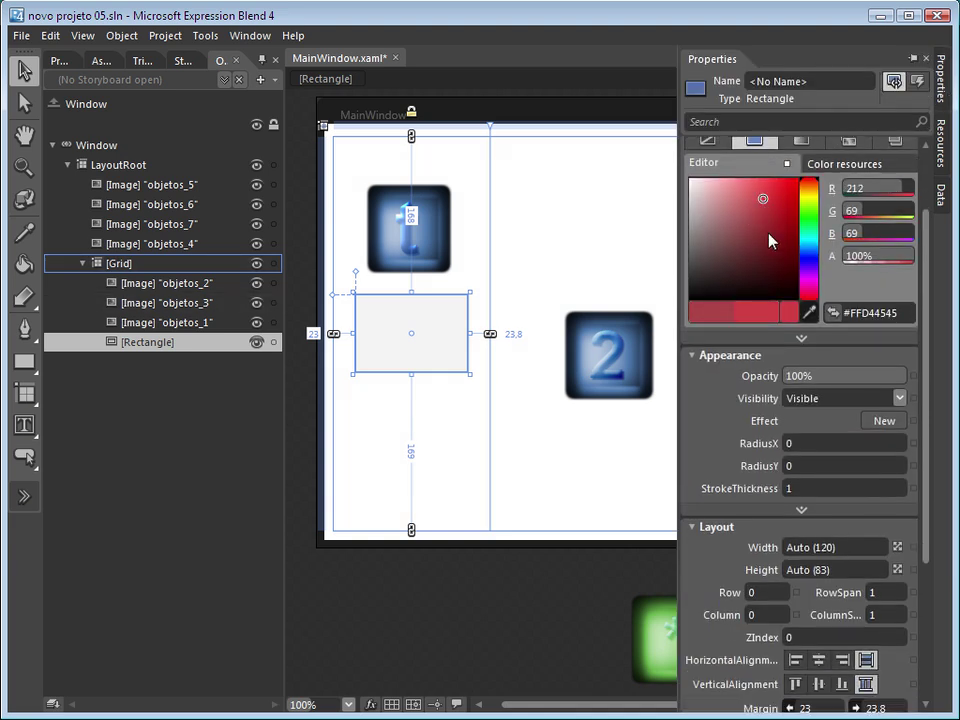
scroll(770, 240, up, 3)
click(834, 165)
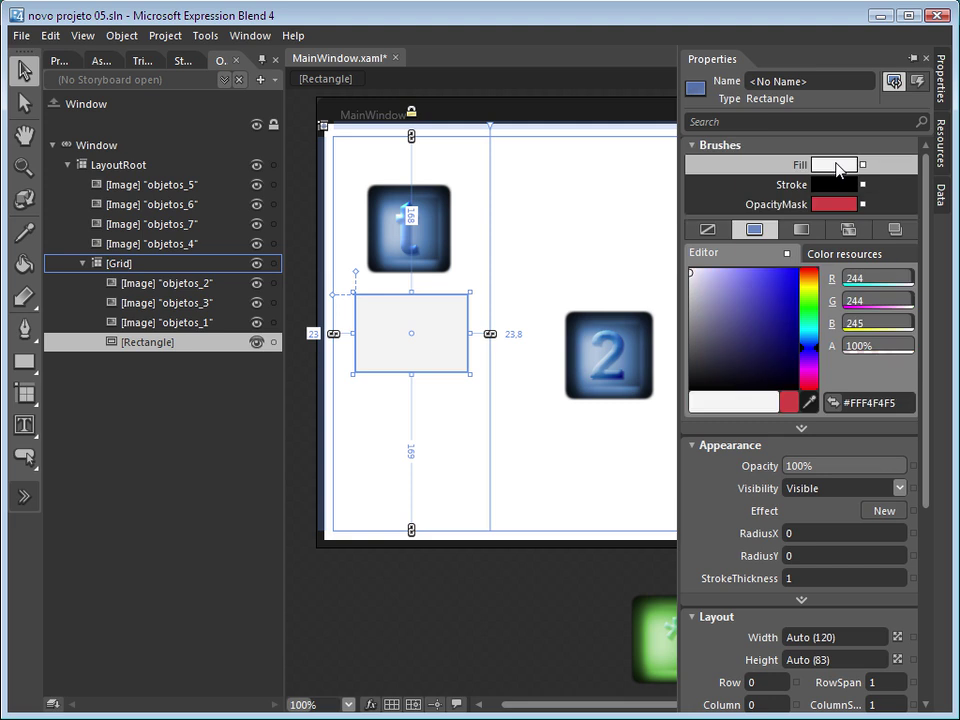
drag(765, 326, 770, 292)
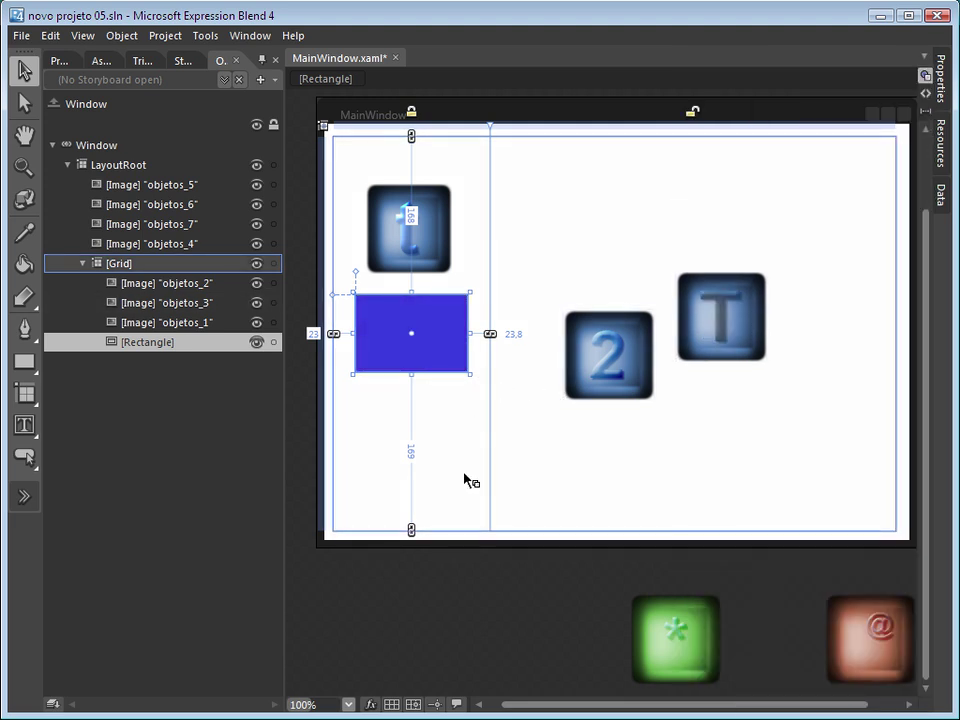
Run the project, narrow its window to test the rectangle in the fixed-width column, and close it
key(F5)
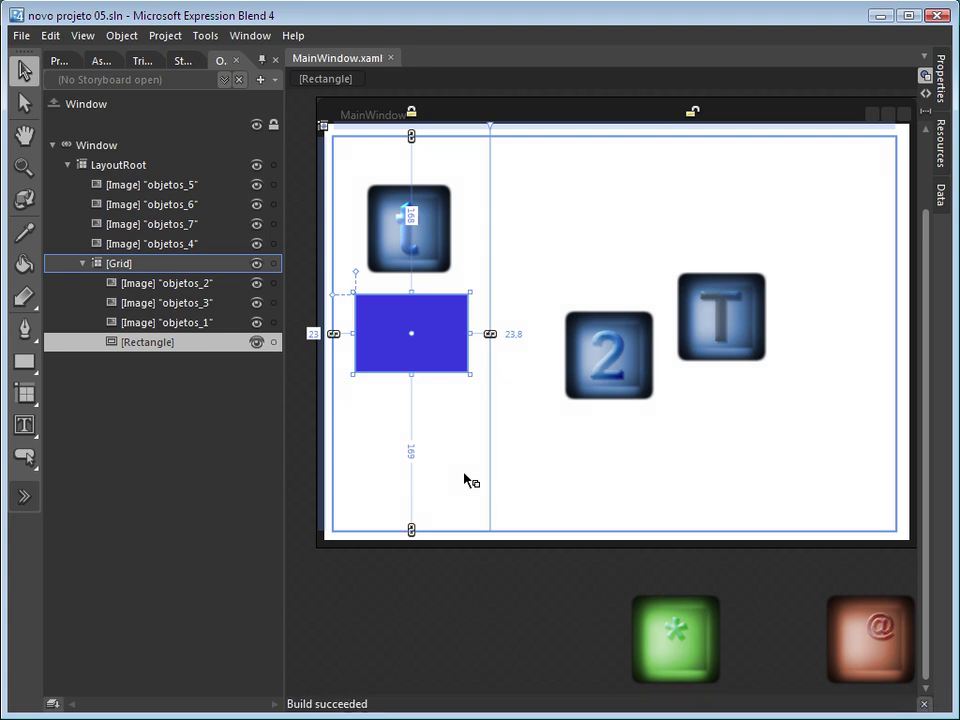
drag(47, 100, 532, 123)
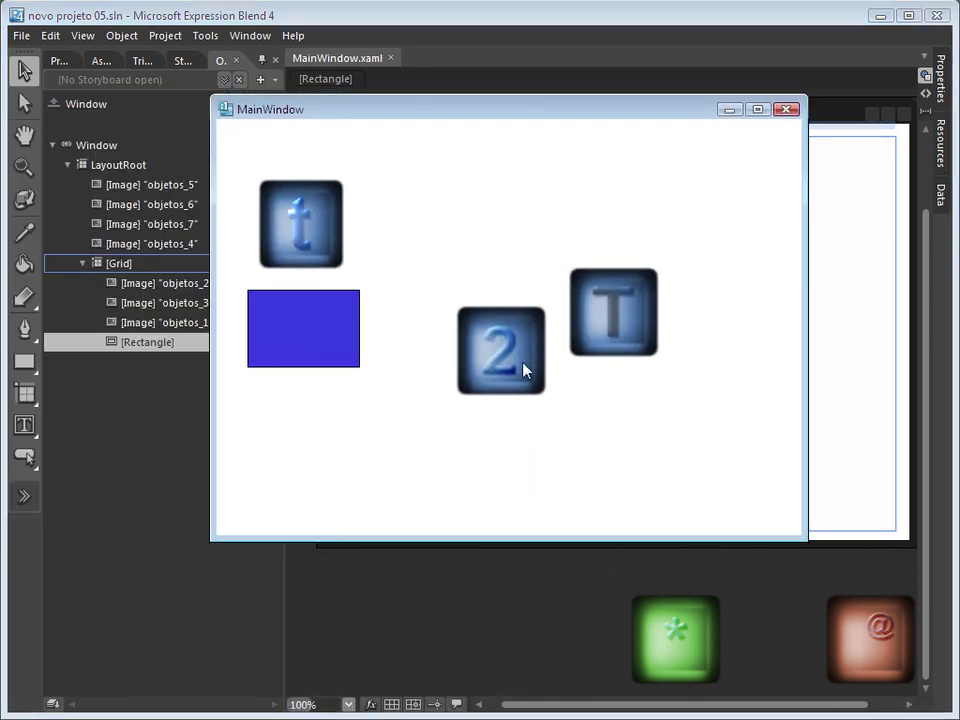
drag(807, 309, 705, 328)
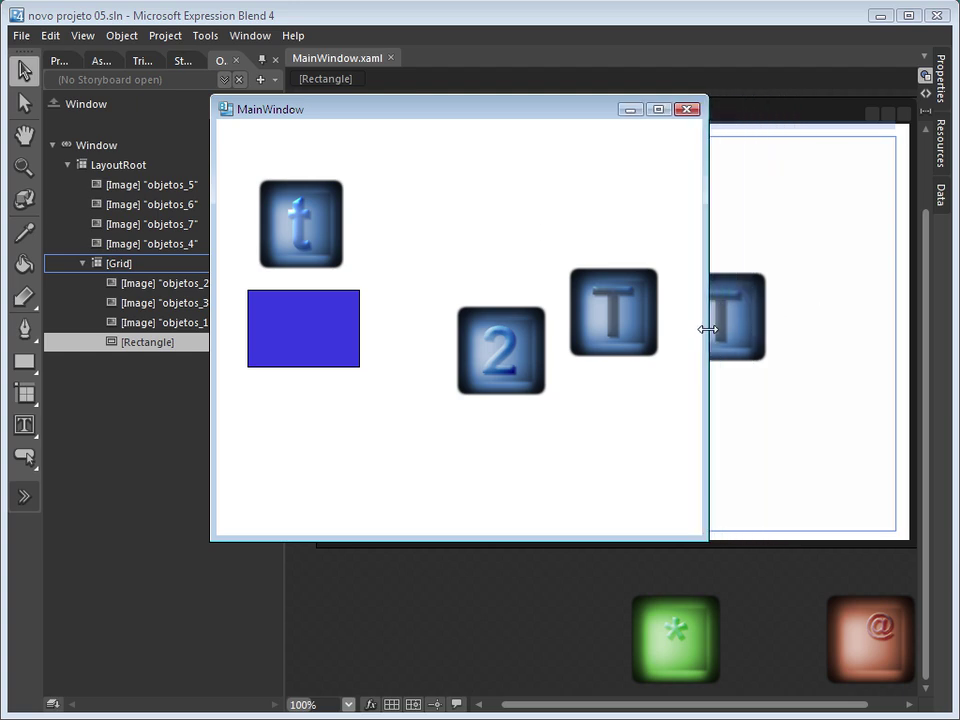
click(688, 108)
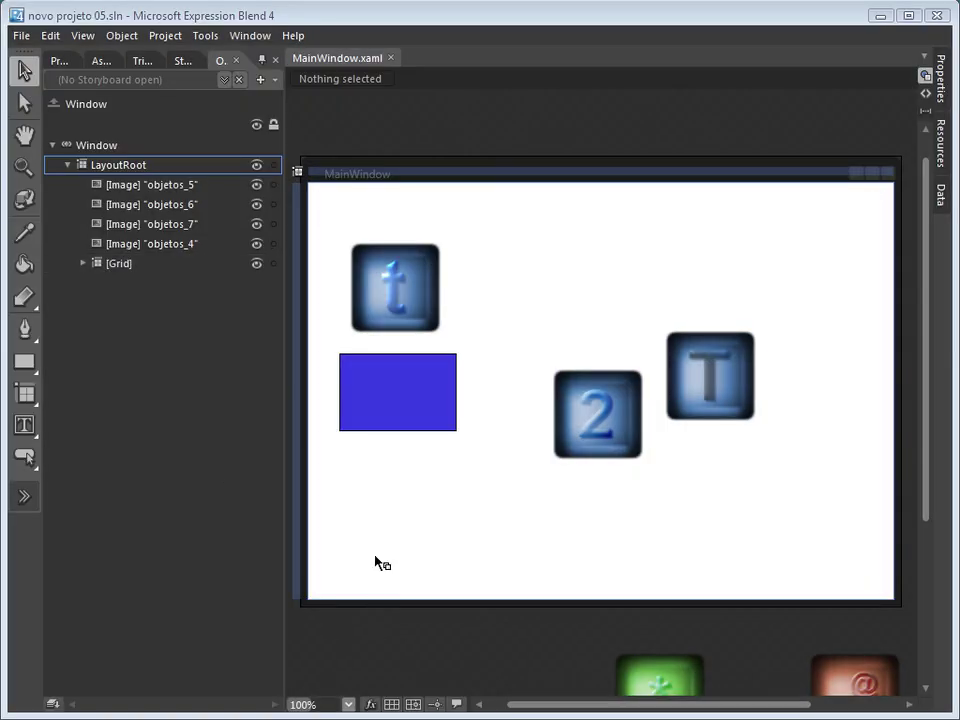
Review the available layout container tools from Grid to Viewbox and return to the Selection tool
click(20, 393)
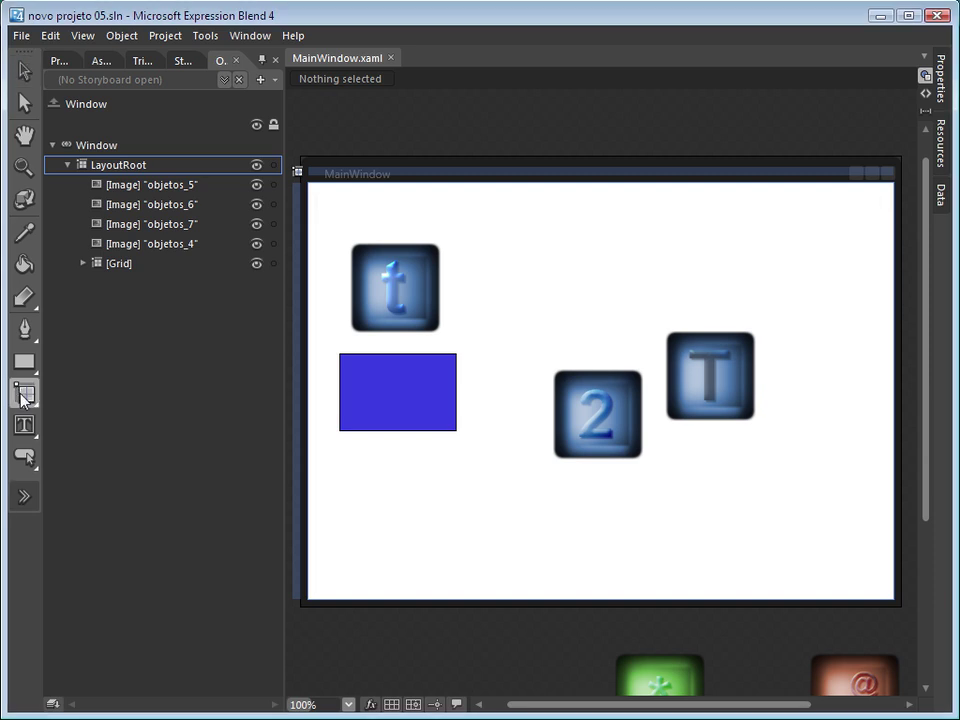
right_click(20, 393)
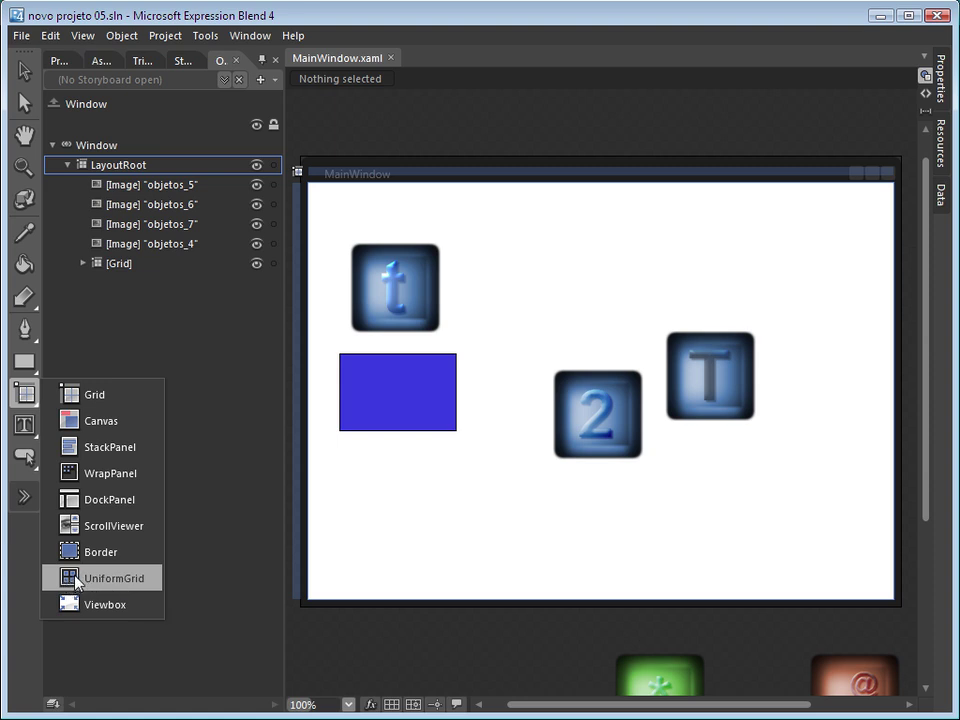
click(110, 395)
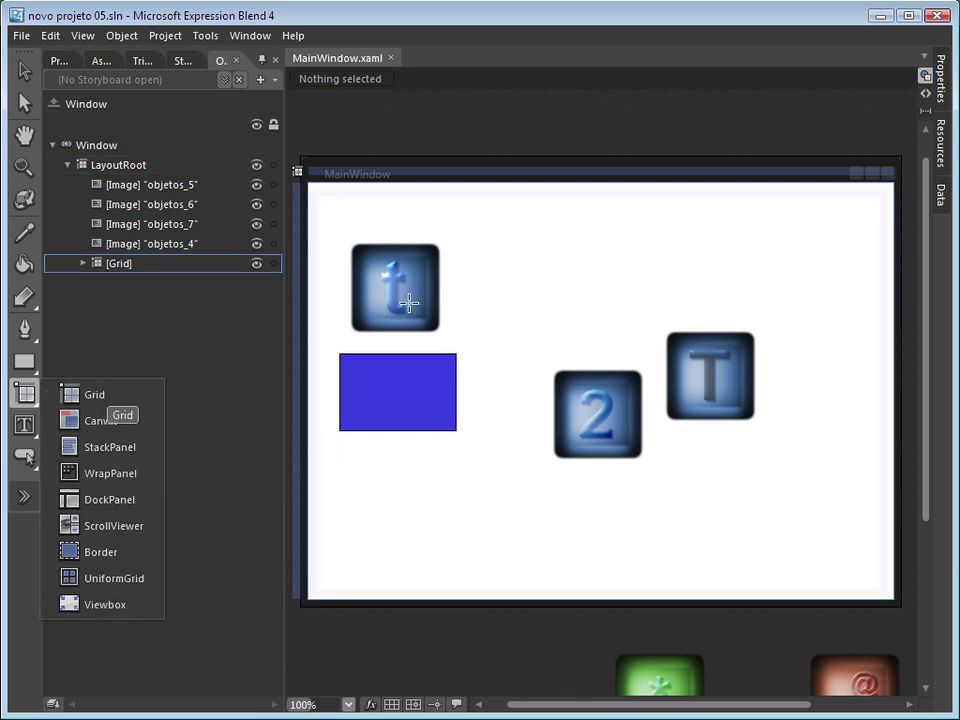
click(26, 72)
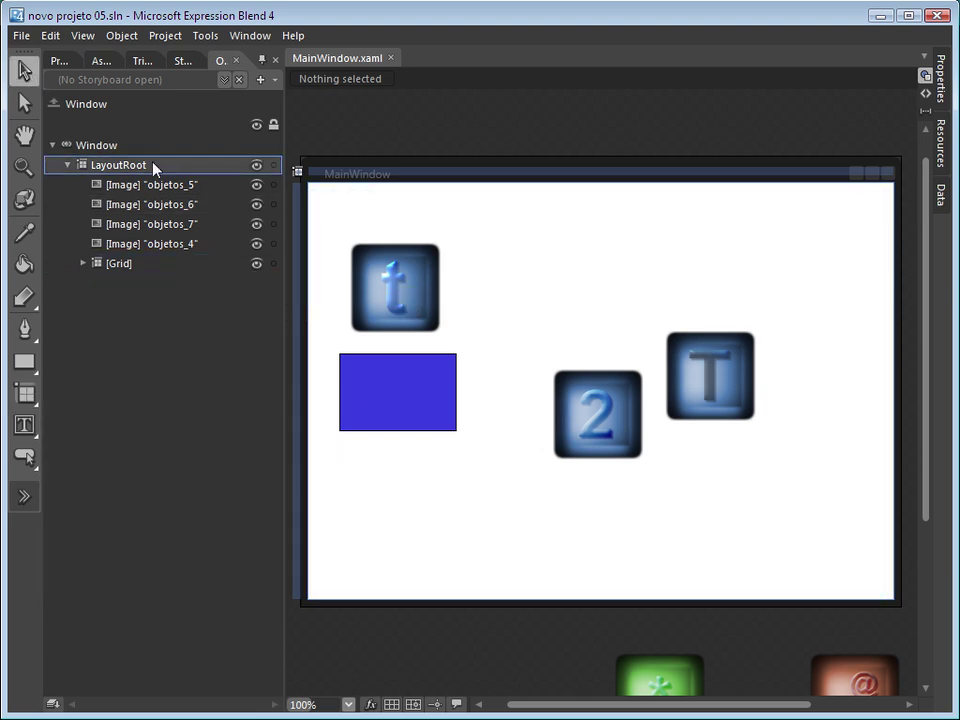
Try repositioning the 2 and T images in the nested Grid's second column, placing the 2 with margins of about 30 left and 92 bottom
click(420, 298)
click(425, 389)
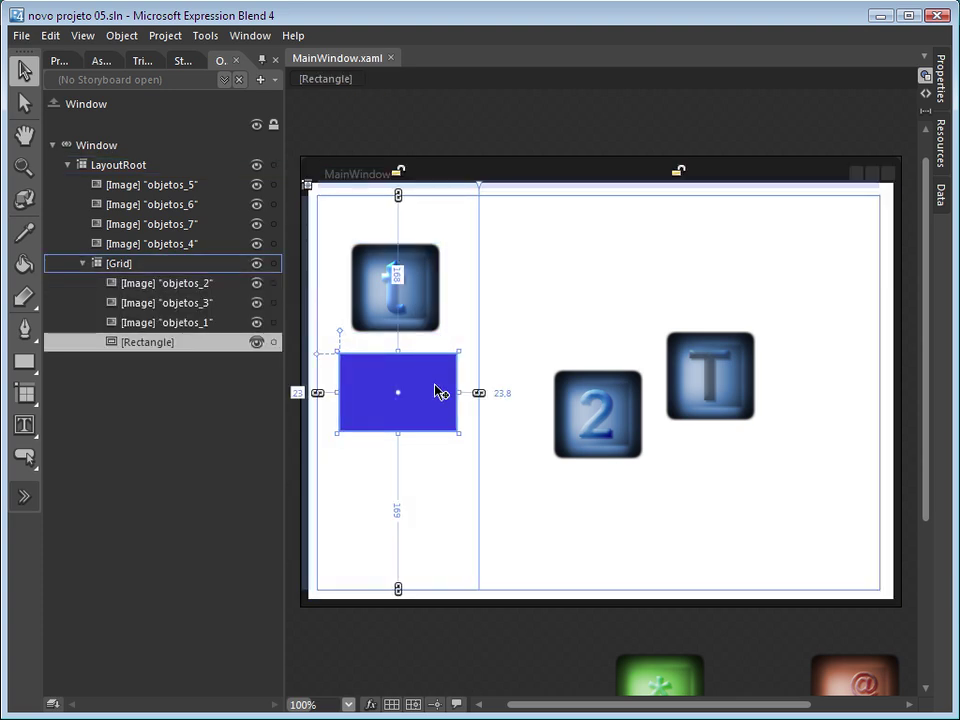
drag(566, 413, 583, 447)
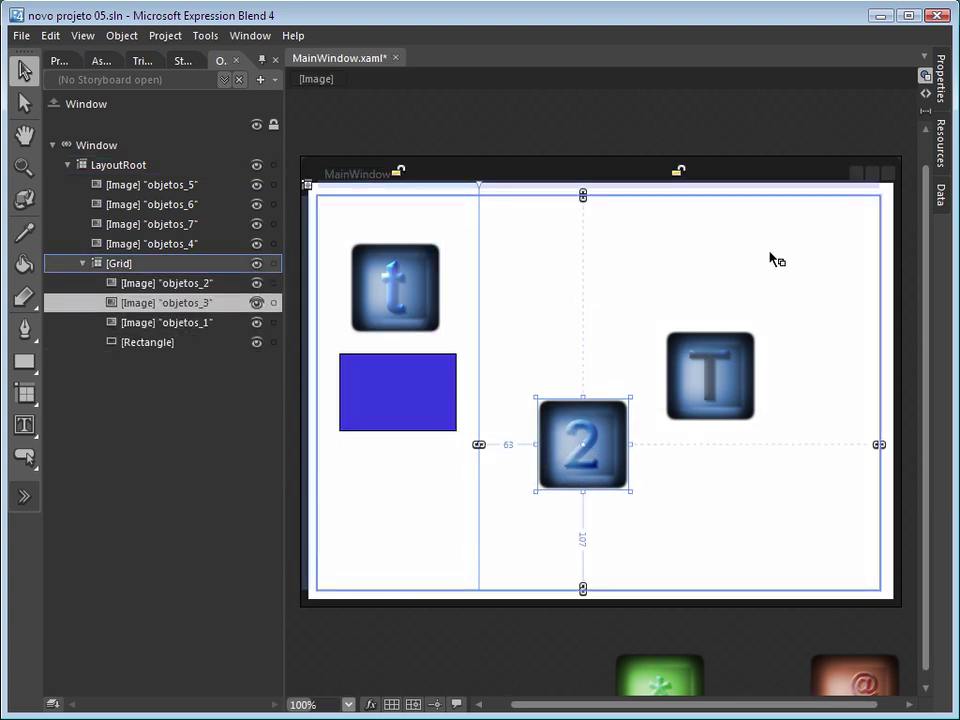
drag(728, 393, 724, 381)
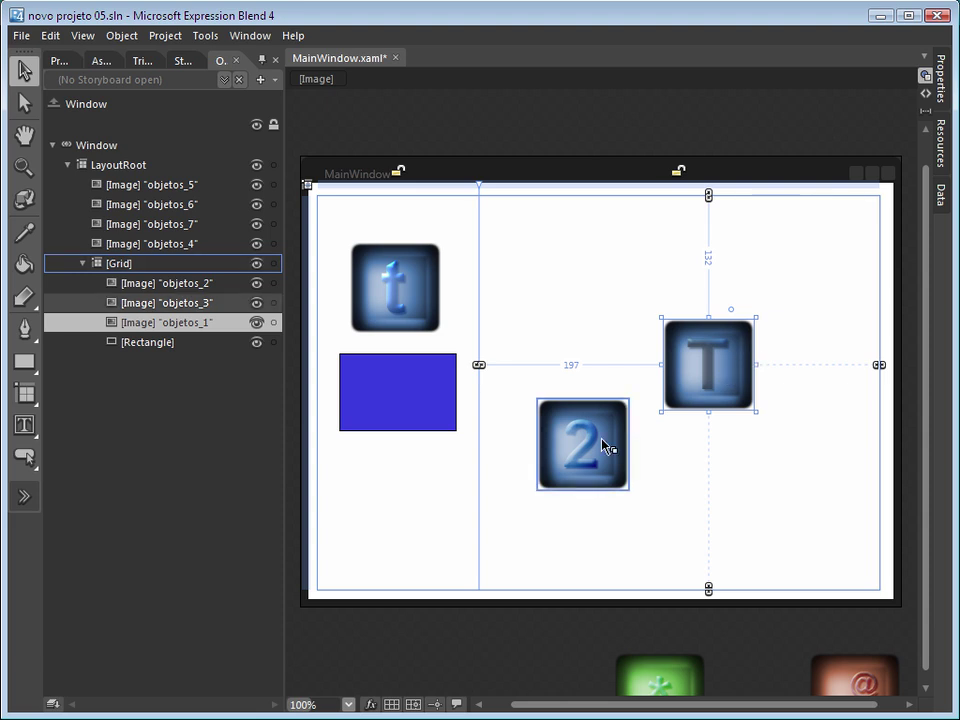
drag(604, 446, 557, 496)
drag(714, 369, 664, 332)
drag(570, 508, 587, 474)
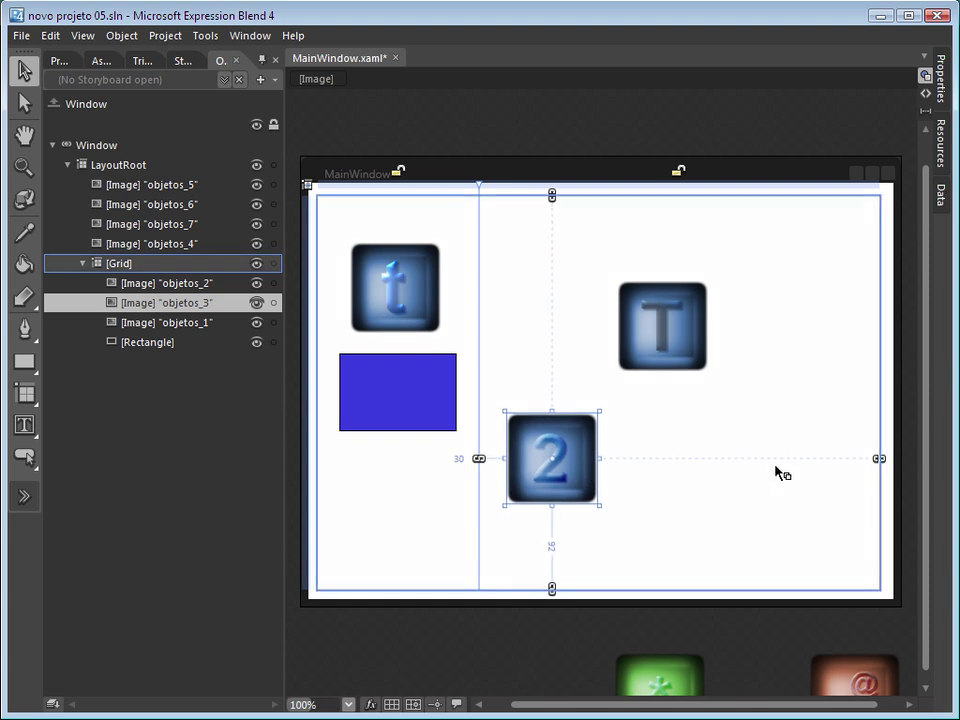
right_click(33, 398)
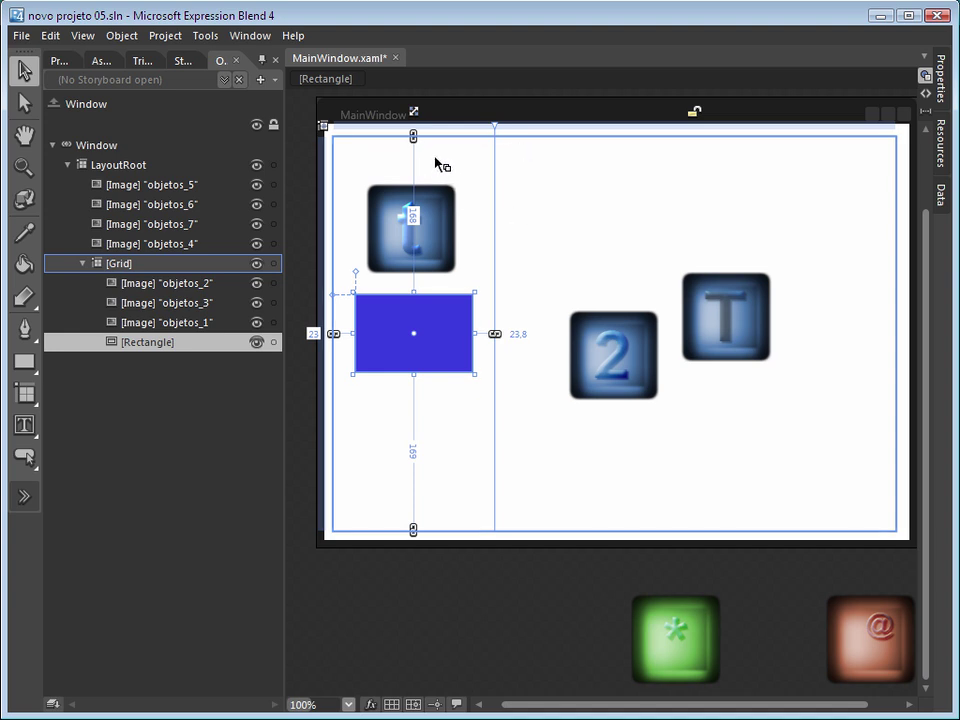
Change the sizing mode of the nested Grid's first column, which contains the t image and the blue rectangle
click(414, 112)
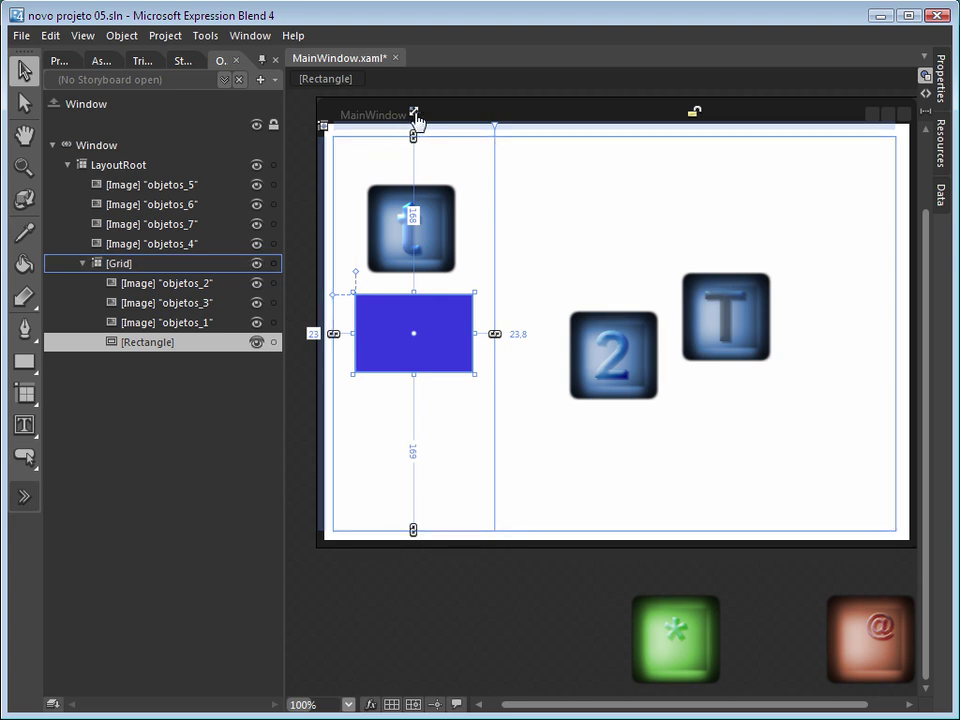